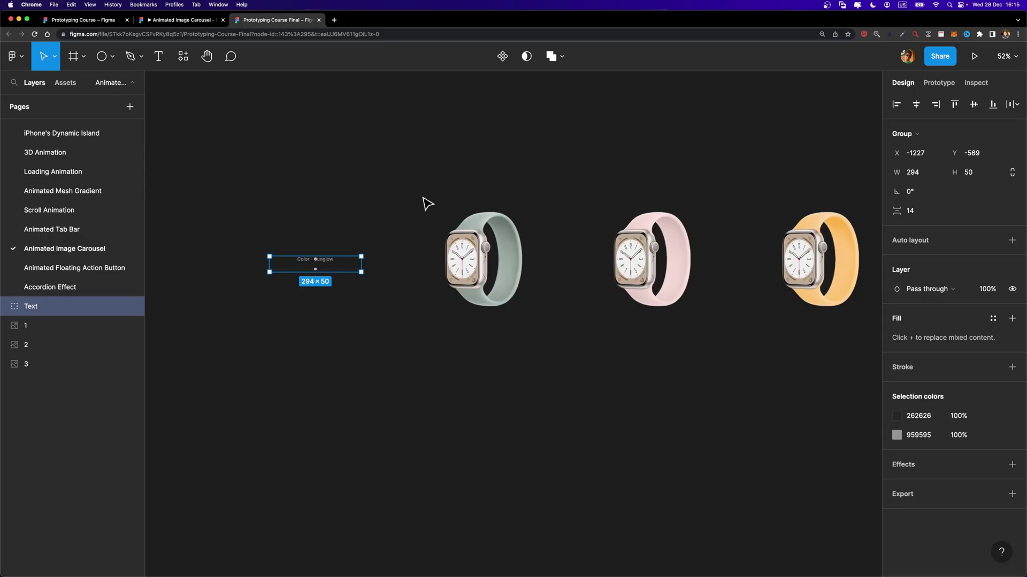
Inspect the three watch images by selecting each one in turn.
{"action": "left_click", "coordinate": [497, 252]}
{"action": "left_click", "coordinate": [642, 246]}
{"action": "left_click", "coordinate": [801, 250]}
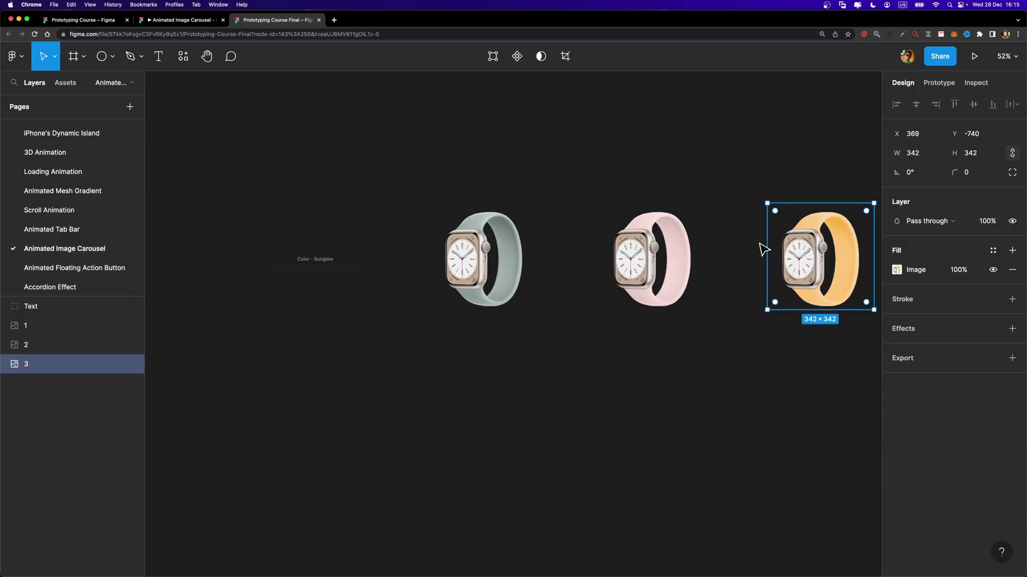
{"action": "left_click", "coordinate": [492, 262]}
{"action": "left_click", "coordinate": [652, 257]}
{"action": "left_click", "coordinate": [796, 251]}
{"action": "scroll", "coordinate": [299, 262], "scroll_direction": "up", "scroll_amount": 5}
Inspect the 'Color - Sunglow' text group and its caption, then collapse it and pick the Frame tool.
{"action": "left_click", "coordinate": [332, 267]}
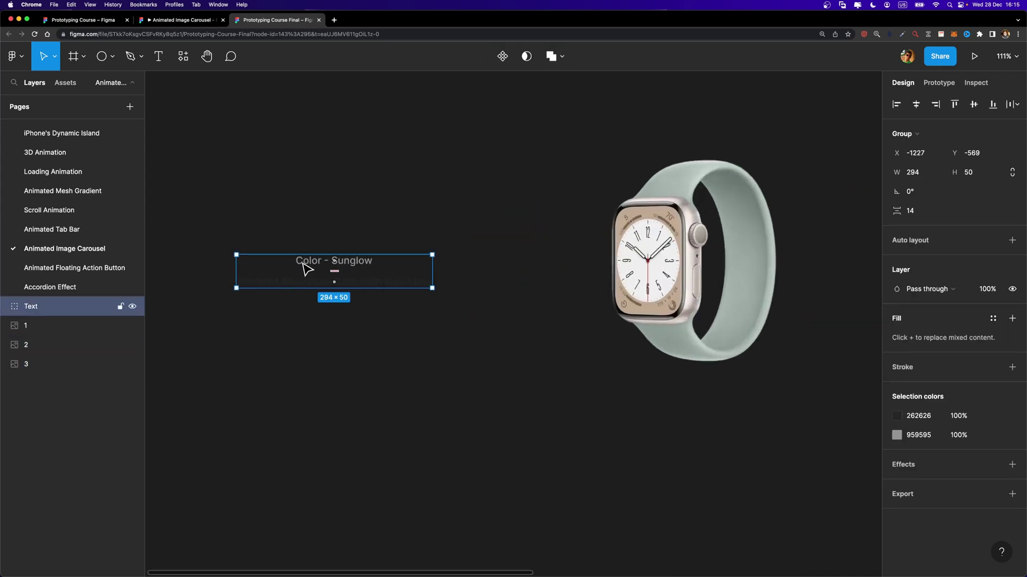
{"action": "double_click", "coordinate": [307, 265]}
{"action": "left_click", "coordinate": [69, 298]}
{"action": "left_click", "coordinate": [4, 307]}
{"action": "scroll", "coordinate": [383, 387], "scroll_direction": "down", "scroll_amount": 5}
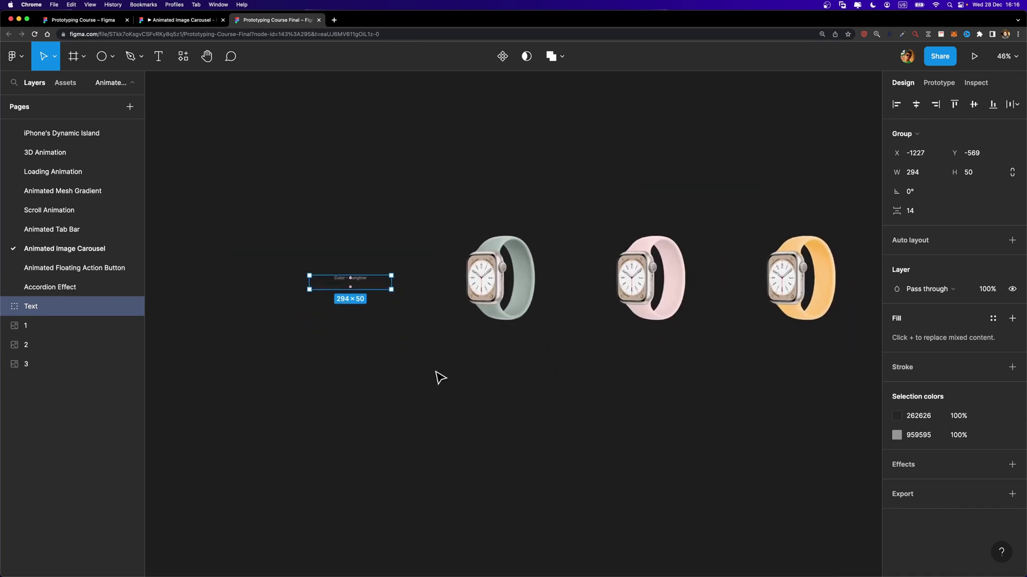
{"action": "key", "text": "f"}
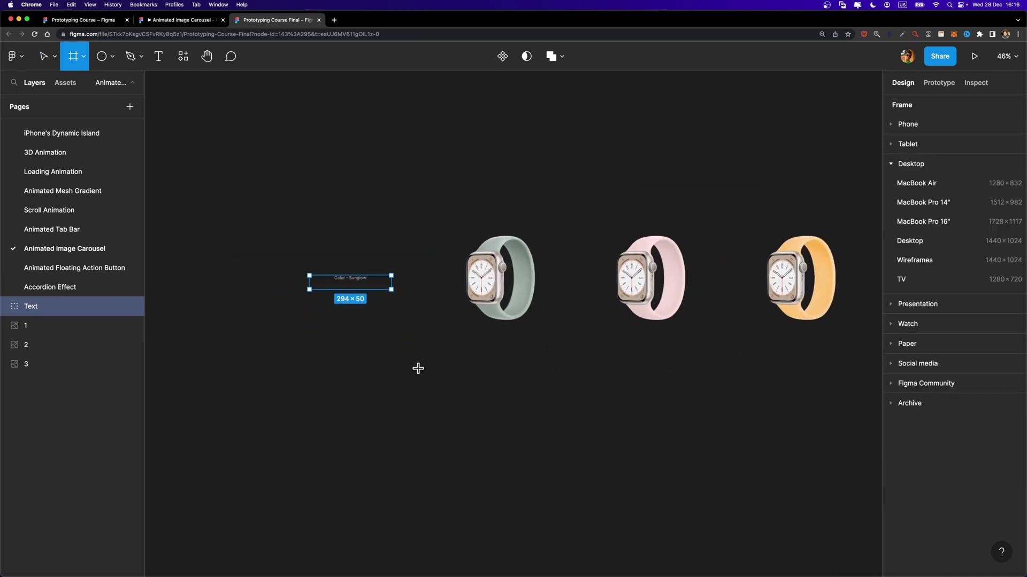
Draw a new frame with locked proportions, sized 500×500.
{"action": "mouse_move", "coordinate": [329, 348]}
{"action": "left_mouse_down"}
{"action": "mouse_move", "coordinate": [540, 505]}
{"action": "mouse_move", "coordinate": [608, 576]}
{"action": "left_mouse_up"}
{"action": "left_click", "coordinate": [1012, 173]}
{"action": "left_click", "coordinate": [913, 173]}
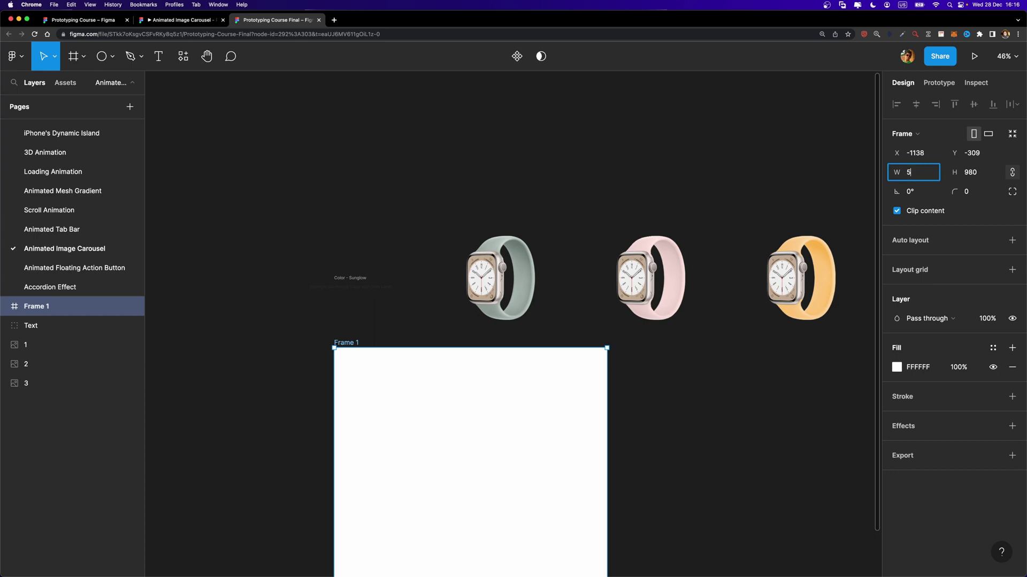
{"action": "type", "text": "500"}
{"action": "key", "text": "Return"}
{"action": "left_click", "coordinate": [472, 172]}
Move watch images 1, 2 and 3 into Frame 1 so the green watch shows.
{"action": "left_click_drag", "start_coordinate": [472, 172], "coordinate": [862, 263]}
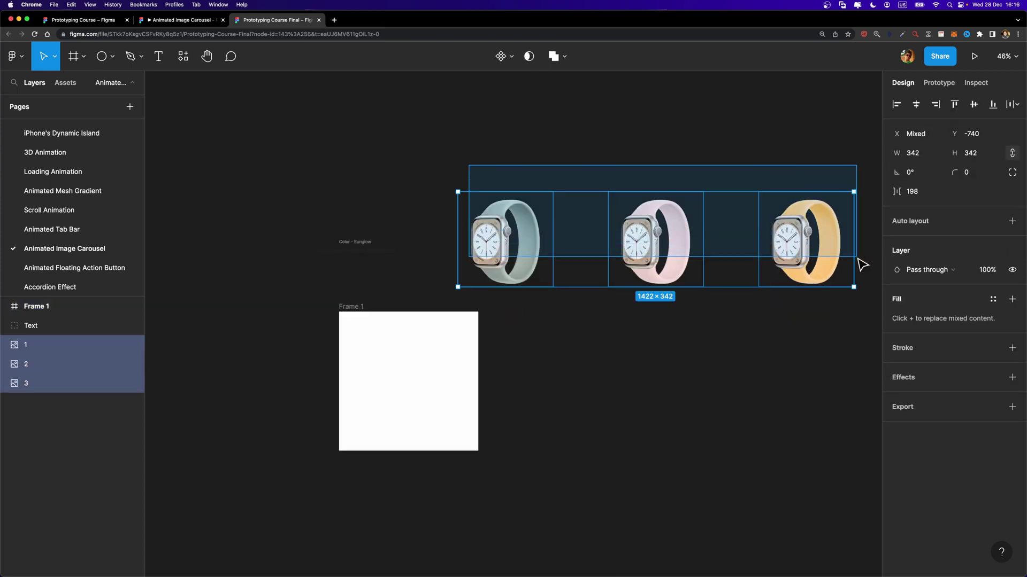
{"action": "left_click_drag", "start_coordinate": [46, 342], "coordinate": [62, 305]}
{"action": "left_click_drag", "start_coordinate": [523, 238], "coordinate": [431, 375]}
{"action": "scroll", "coordinate": [431, 382], "scroll_direction": "up", "scroll_amount": 3}
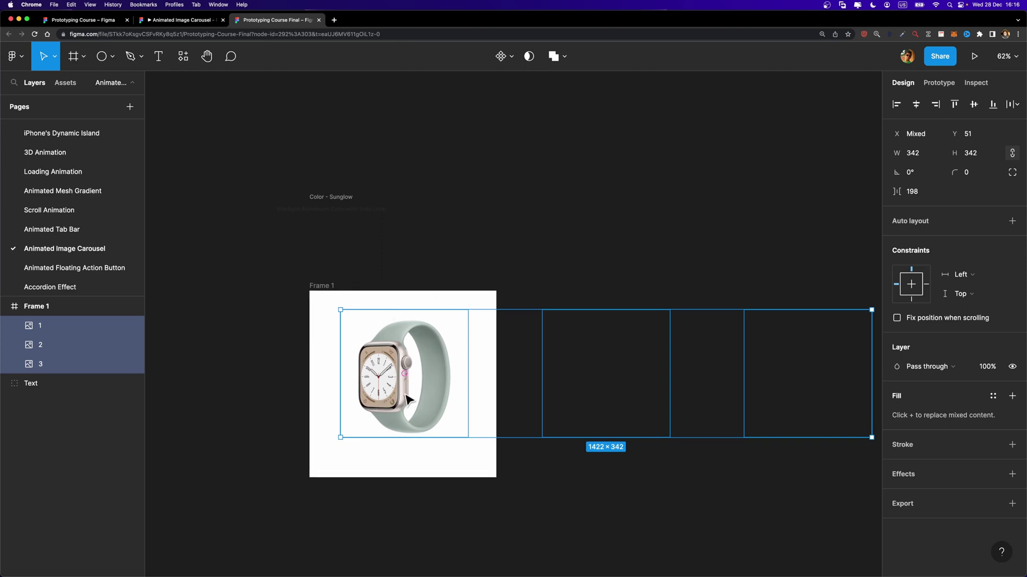
Toggle Frame 1's Clip content off and back on to check the overflowing images.
{"action": "left_click", "coordinate": [45, 311]}
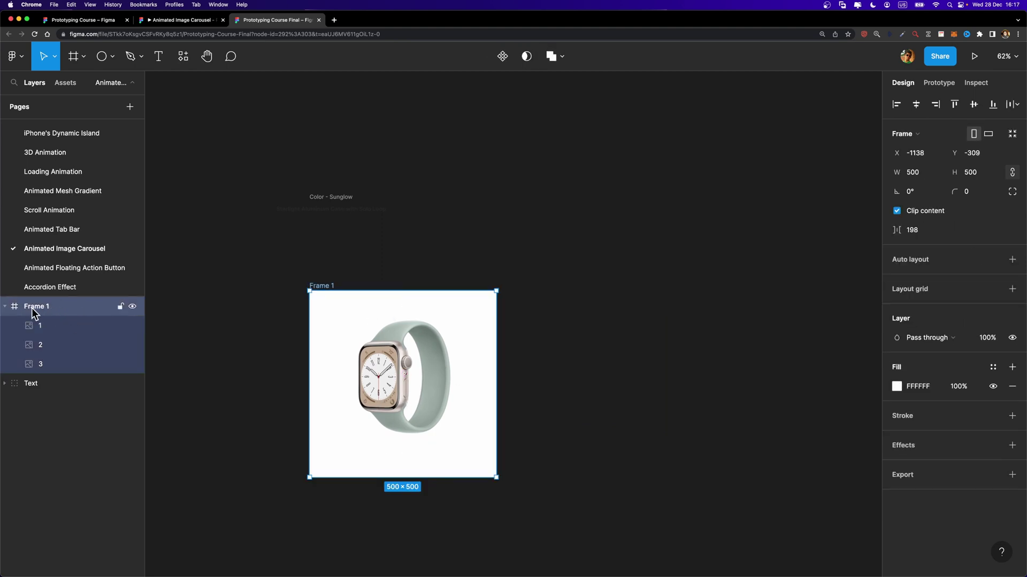
{"action": "left_click", "coordinate": [897, 211]}
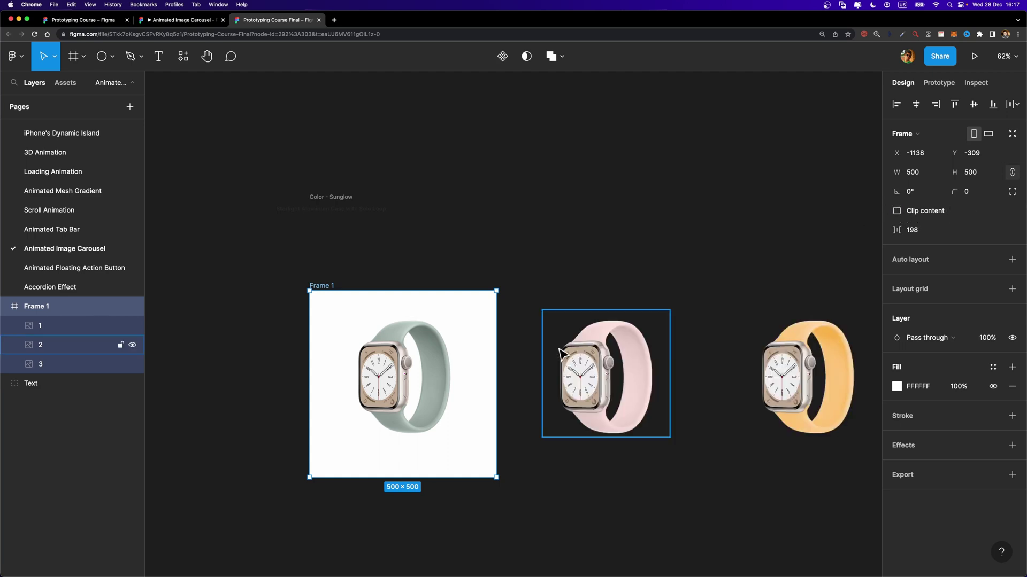
{"action": "left_click", "coordinate": [898, 212]}
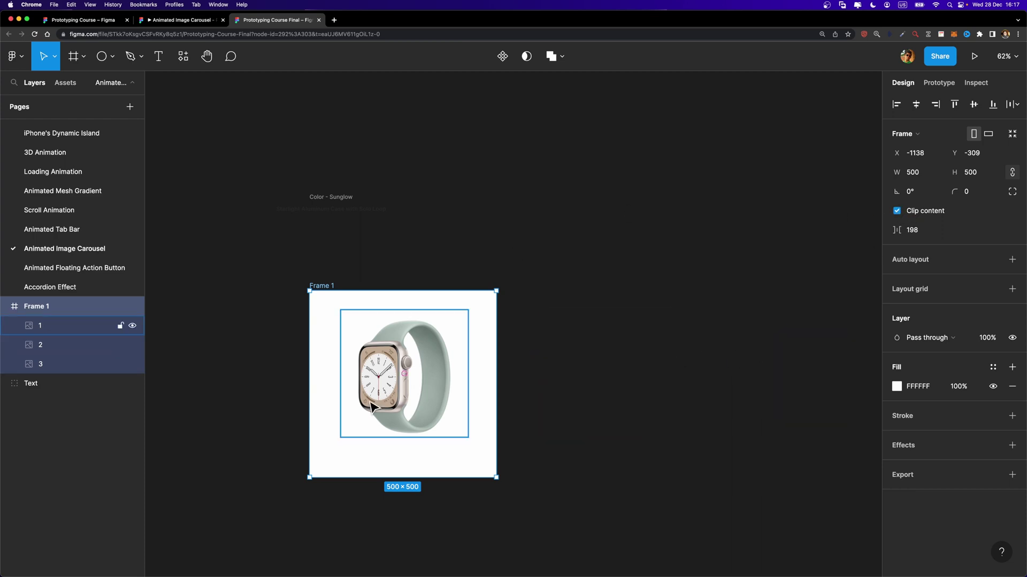
Nudge the three watch images up inside Frame 1 to Y 21.
{"action": "left_click", "coordinate": [413, 347]}
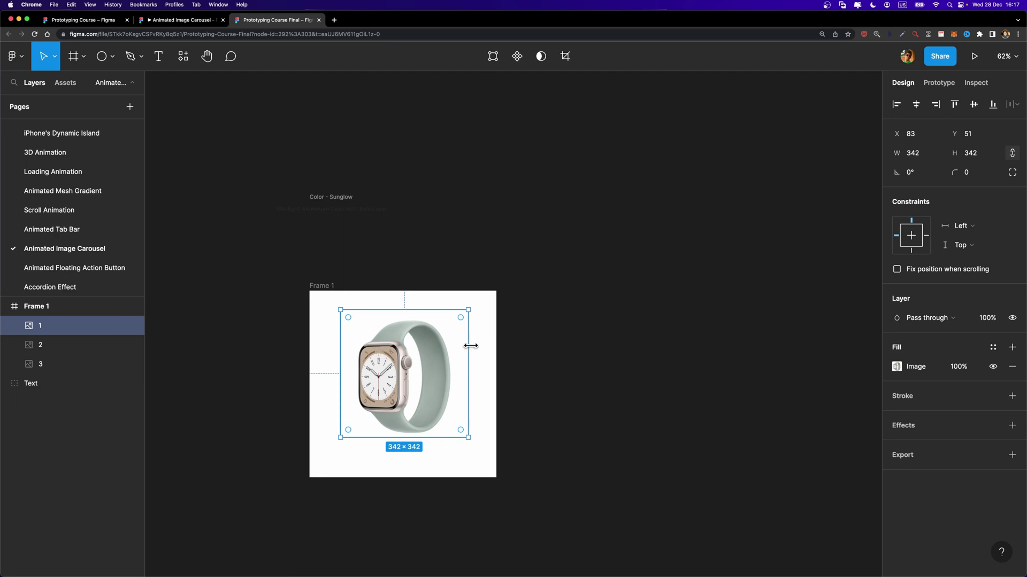
{"action": "scroll", "coordinate": [465, 350], "scroll_direction": "left", "scroll_amount": 3}
{"action": "scroll", "coordinate": [438, 364], "scroll_direction": "right", "scroll_amount": 3}
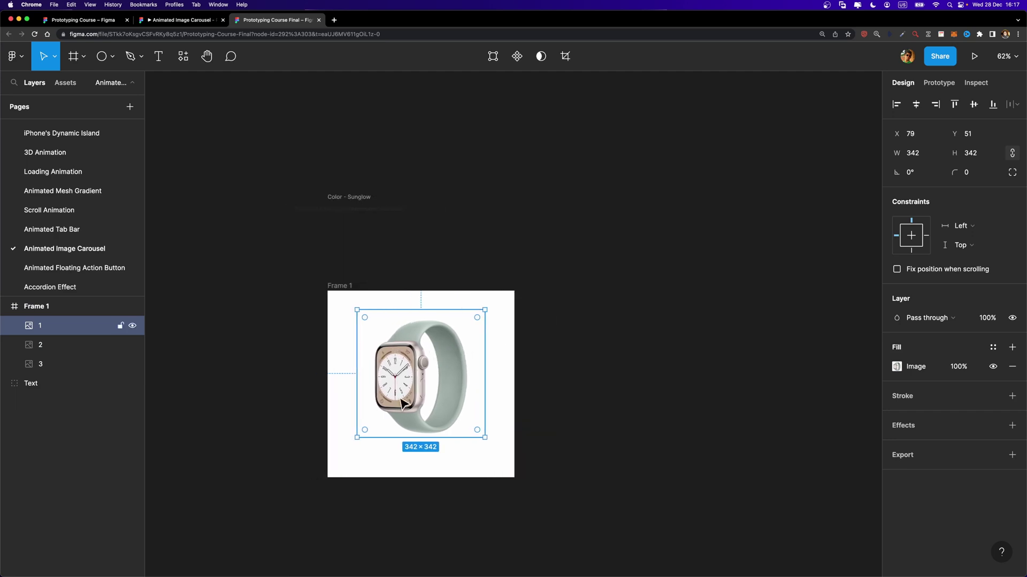
{"action": "left_click", "coordinate": [56, 361], "text": "shift"}
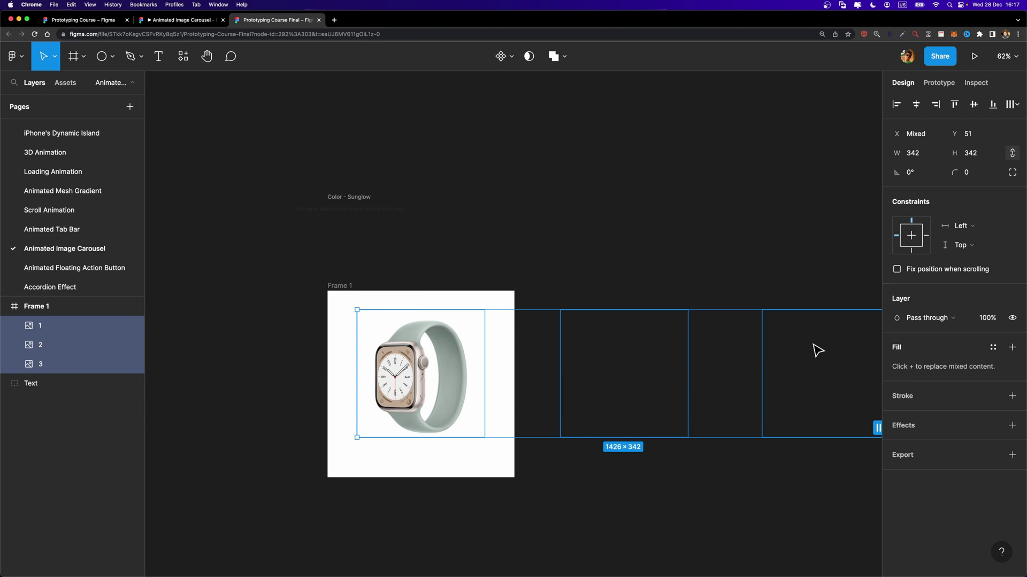
{"action": "key", "text": "shift+Up"}
{"action": "key", "text": "shift+Up"}
{"action": "key", "text": "shift+Up"}
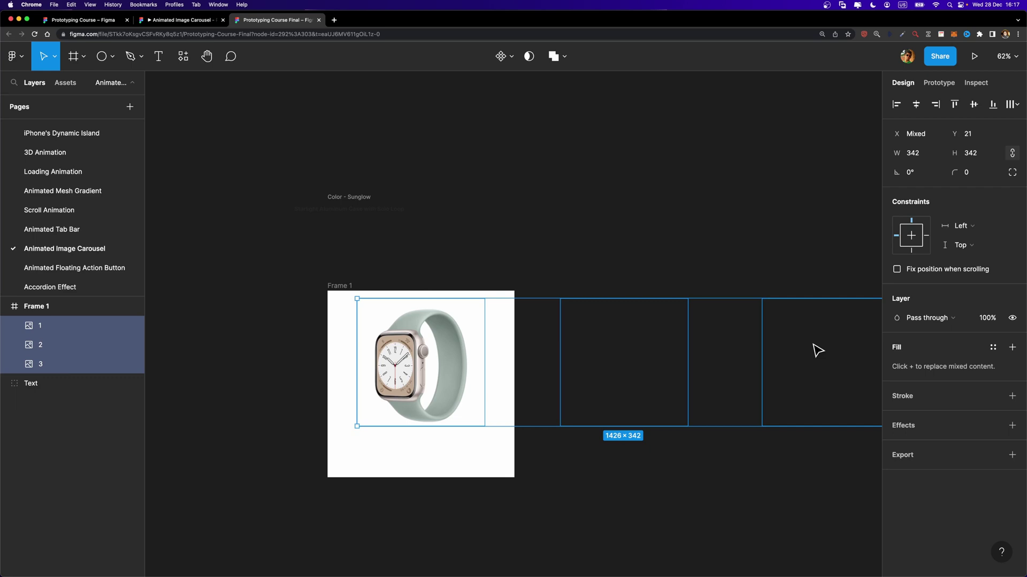
{"action": "left_click", "coordinate": [817, 350]}
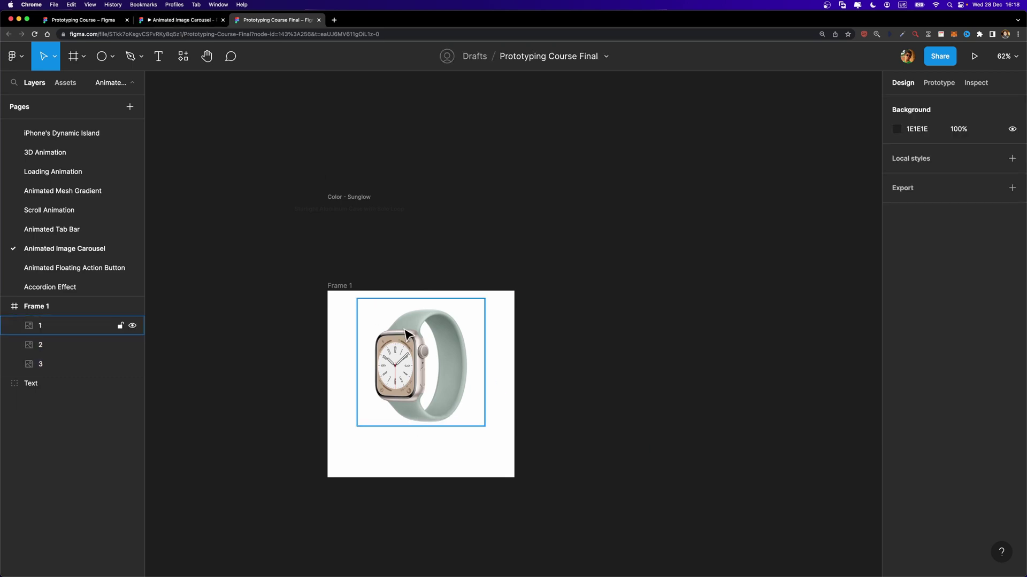
Open the Animated Image Carousel prototype and swipe from the green watch to the pink one.
{"action": "left_click", "coordinate": [159, 23]}
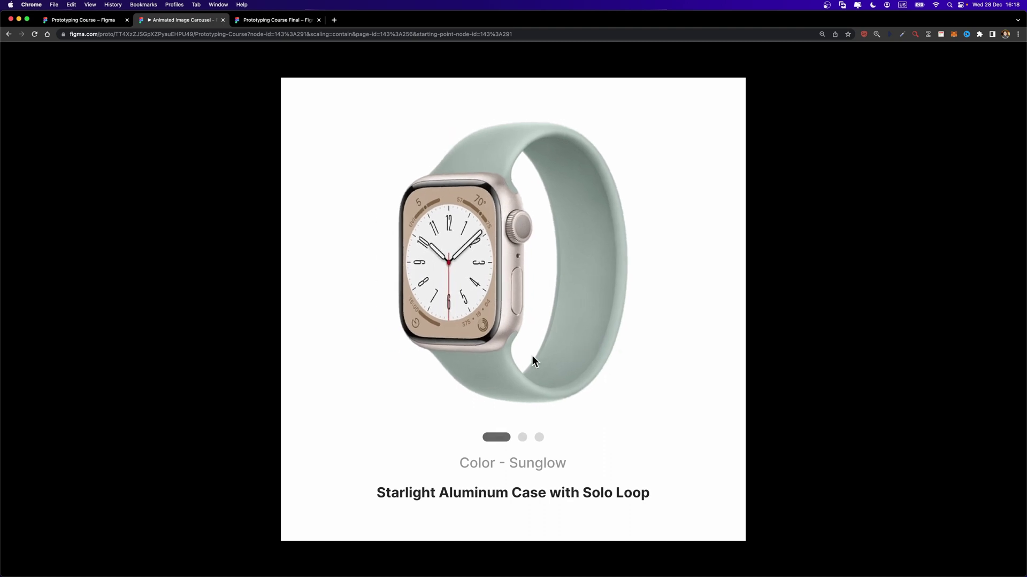
{"action": "left_click_drag", "start_coordinate": [594, 319], "coordinate": [403, 329]}
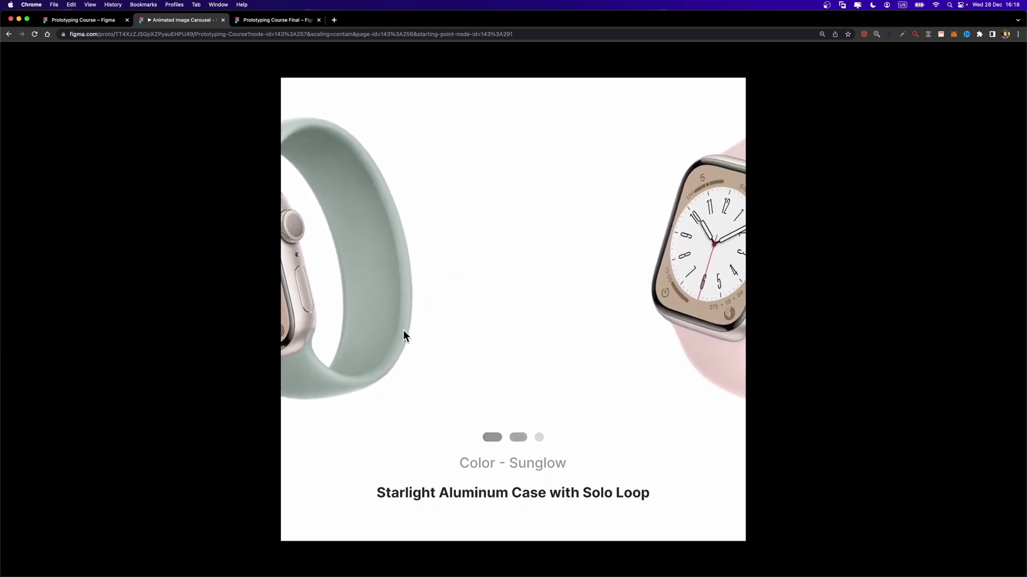
{"action": "left_click_drag", "start_coordinate": [579, 335], "coordinate": [332, 339]}
{"action": "left_click_drag", "start_coordinate": [546, 332], "coordinate": [160, 363]}
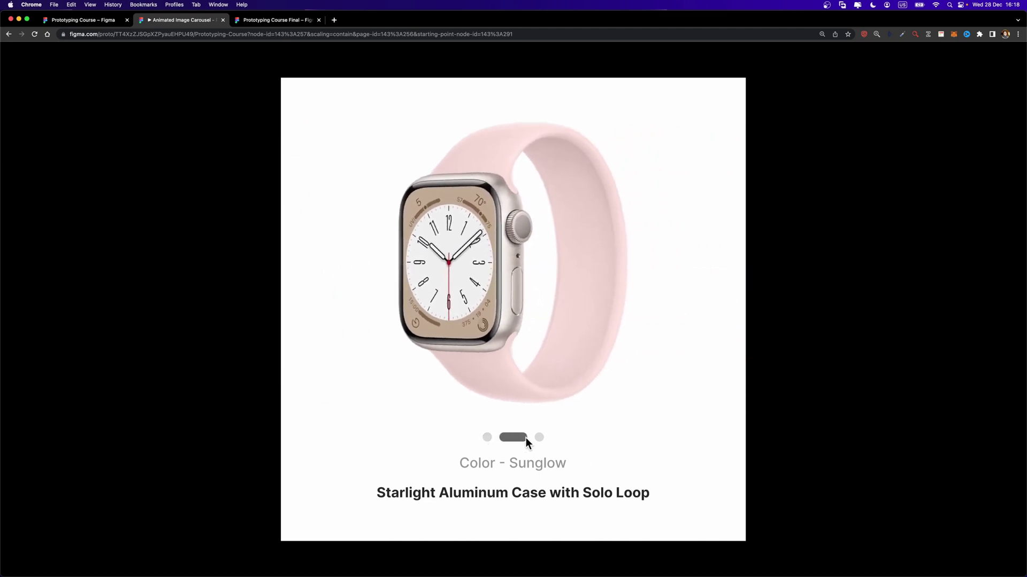
Draw a 28×8 rectangle below the watch and round it into a pill with corner radius 53.
{"action": "left_click", "coordinate": [251, 20]}
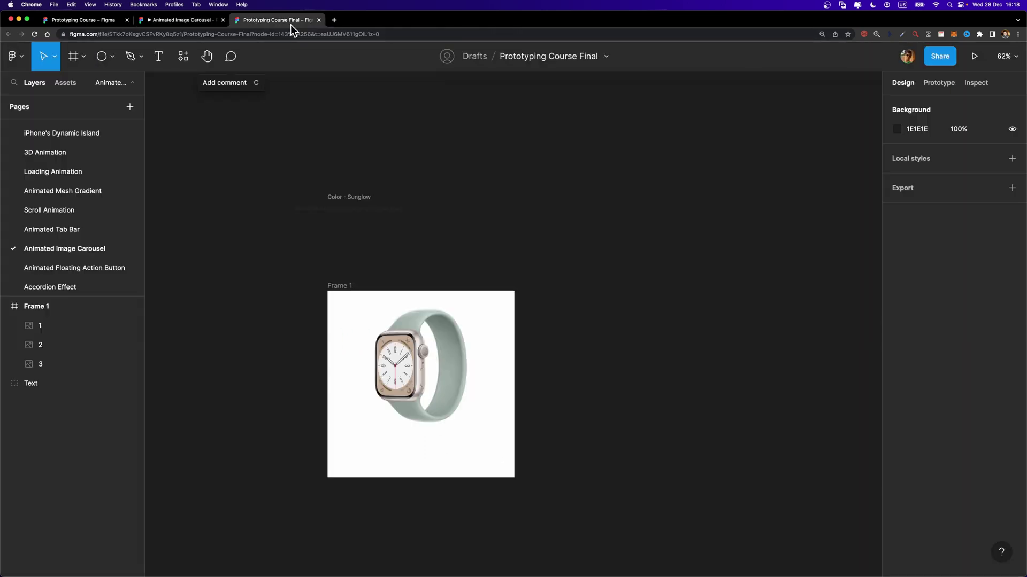
{"action": "scroll", "coordinate": [406, 448], "scroll_direction": "up", "scroll_amount": 5}
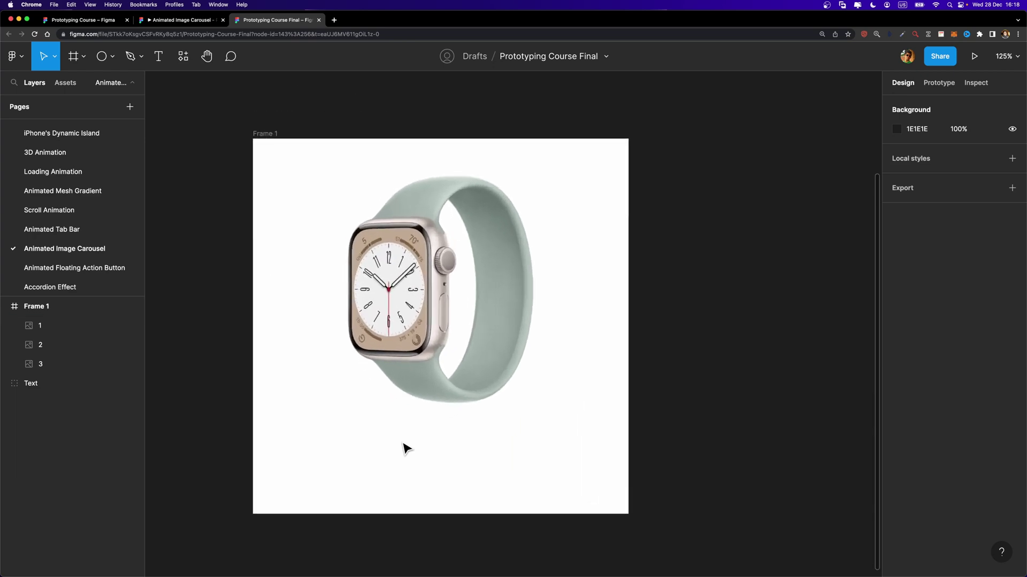
{"action": "left_click", "coordinate": [112, 57]}
{"action": "left_click", "coordinate": [107, 82]}
{"action": "left_click_drag", "start_coordinate": [364, 416], "coordinate": [390, 423]}
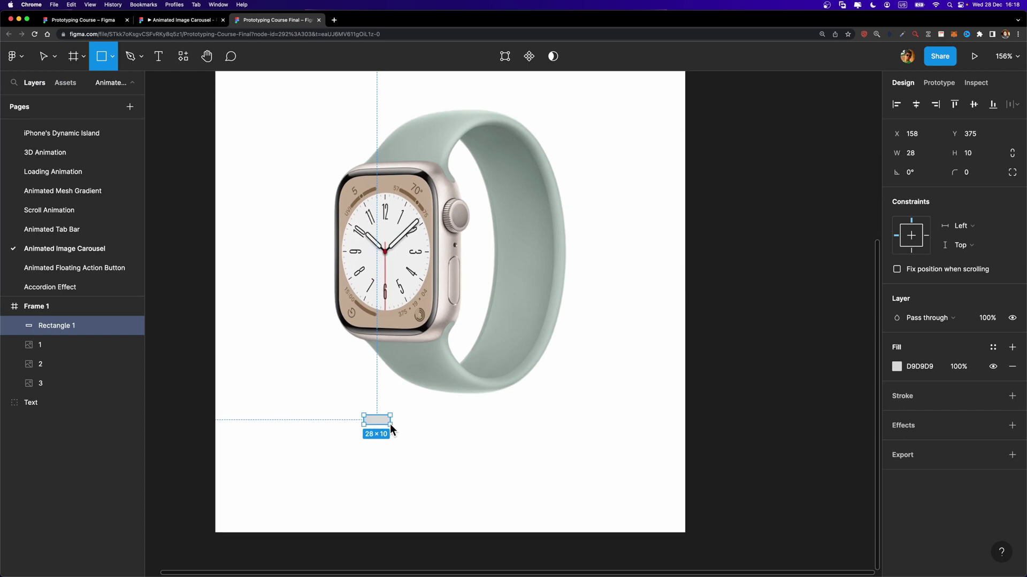
{"action": "left_click_drag", "start_coordinate": [390, 422], "coordinate": [390, 422]}
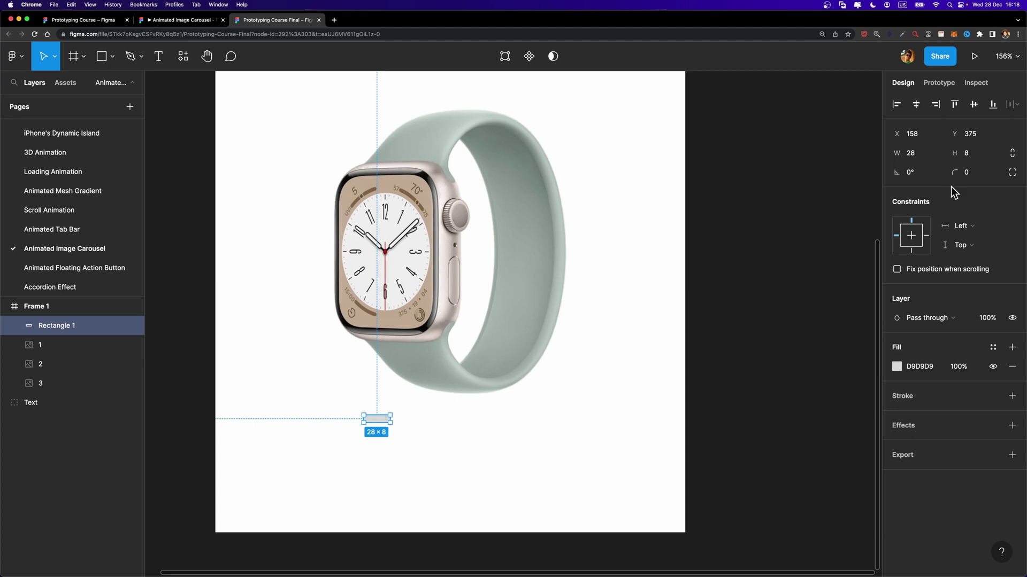
{"action": "left_click_drag", "start_coordinate": [958, 172], "coordinate": [986, 171]}
{"action": "mouse_move", "coordinate": [382, 424]}
{"action": "left_mouse_down"}
{"action": "mouse_move", "coordinate": [399, 431]}
{"action": "mouse_move", "coordinate": [390, 434]}
{"action": "left_mouse_up"}
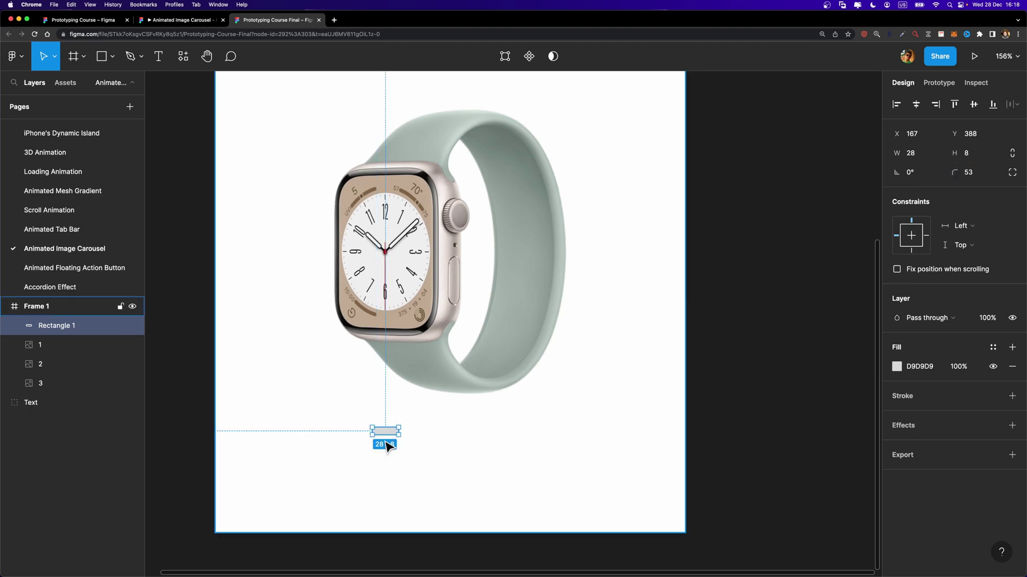
Duplicate the pill and place the copy just to its right.
{"action": "scroll", "coordinate": [390, 442], "scroll_direction": "up", "scroll_amount": 3}
{"action": "scroll", "coordinate": [386, 443], "scroll_direction": "up", "scroll_amount": 3}
{"action": "key", "text": "super+d"}
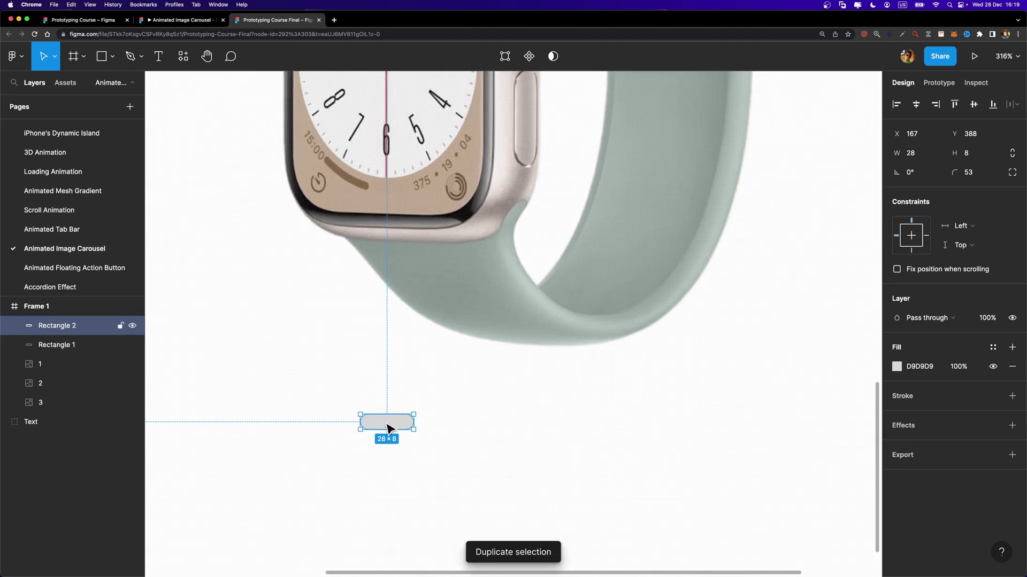
{"action": "left_click_drag", "start_coordinate": [386, 426], "coordinate": [451, 426]}
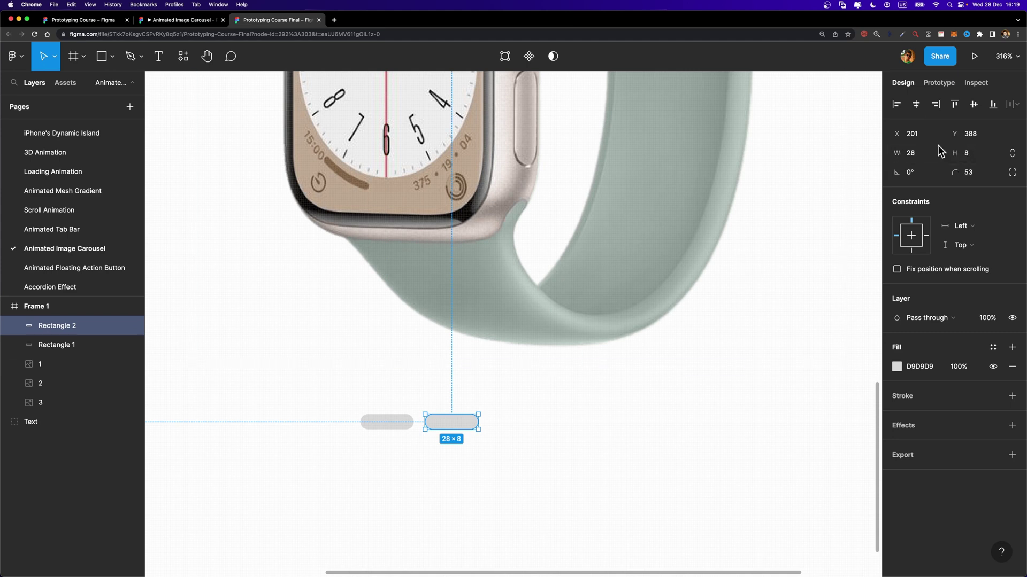
Shrink the duplicate pill to an 8-wide dot and add a second dot beside it.
{"action": "left_click", "coordinate": [923, 157]}
{"action": "type", "text": "8"}
{"action": "key", "text": "Return"}
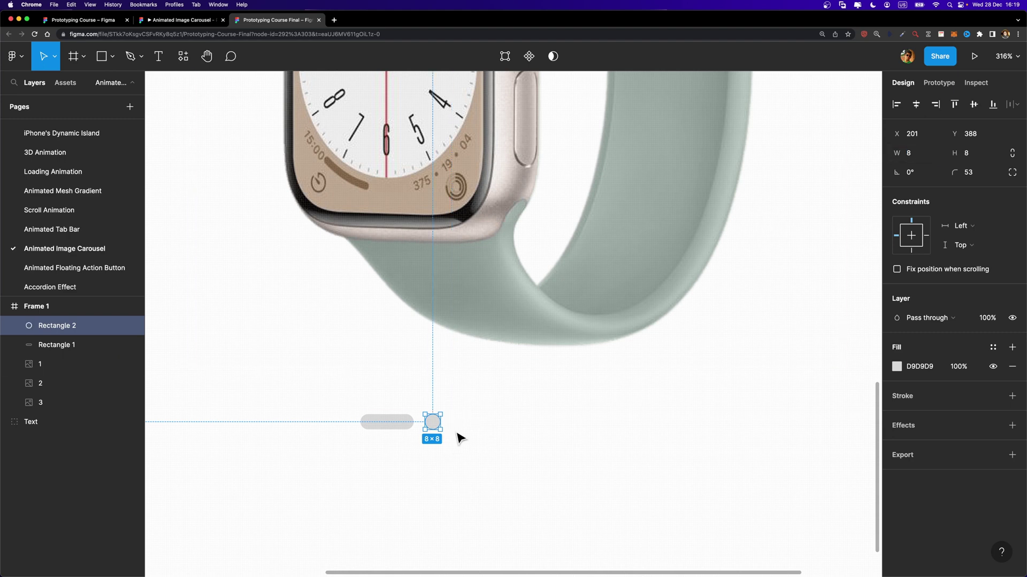
{"action": "key", "text": "super+d"}
{"action": "left_click_drag", "start_coordinate": [497, 430], "coordinate": [436, 430]}
Wrap the pill and two dots in an auto layout frame named 'Indicator'.
{"action": "left_click", "coordinate": [435, 425], "text": "shift"}
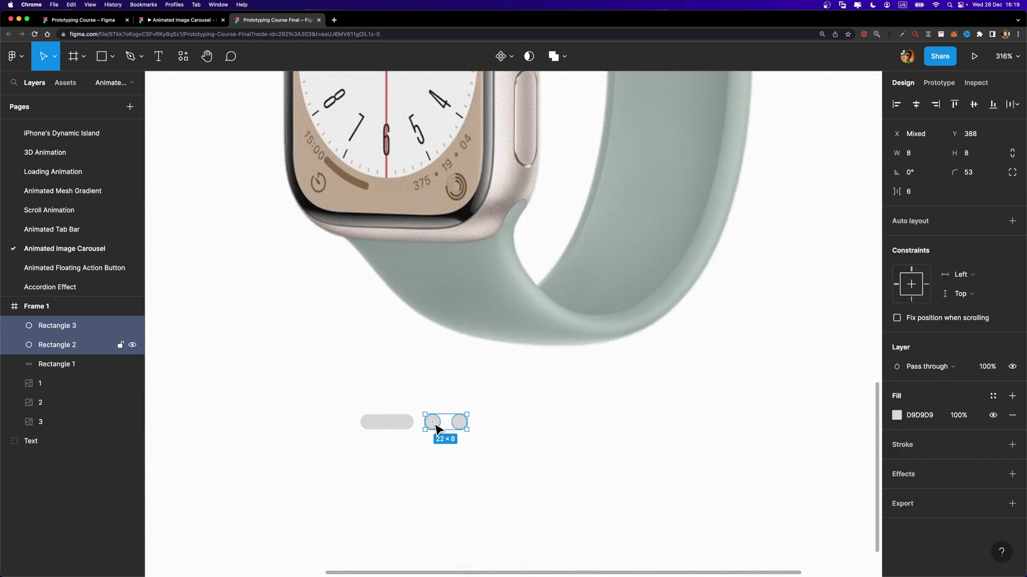
{"action": "left_click", "coordinate": [399, 423], "text": "shift"}
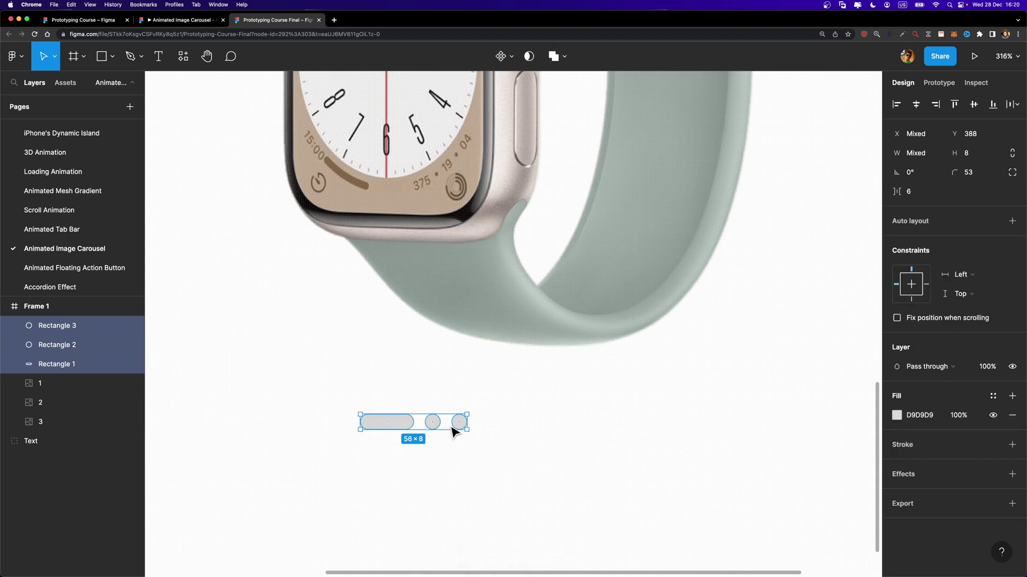
{"action": "key", "text": "shift+a"}
{"action": "double_click", "coordinate": [54, 326]}
{"action": "key", "text": "BackSpace"}
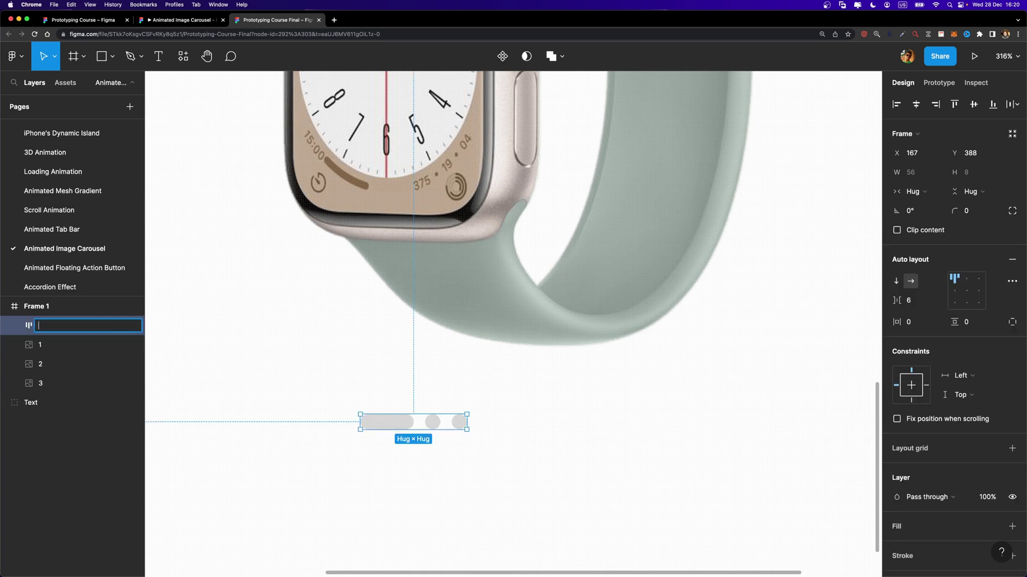
{"action": "type", "text": "Indicator"}
{"action": "key", "text": "Return"}
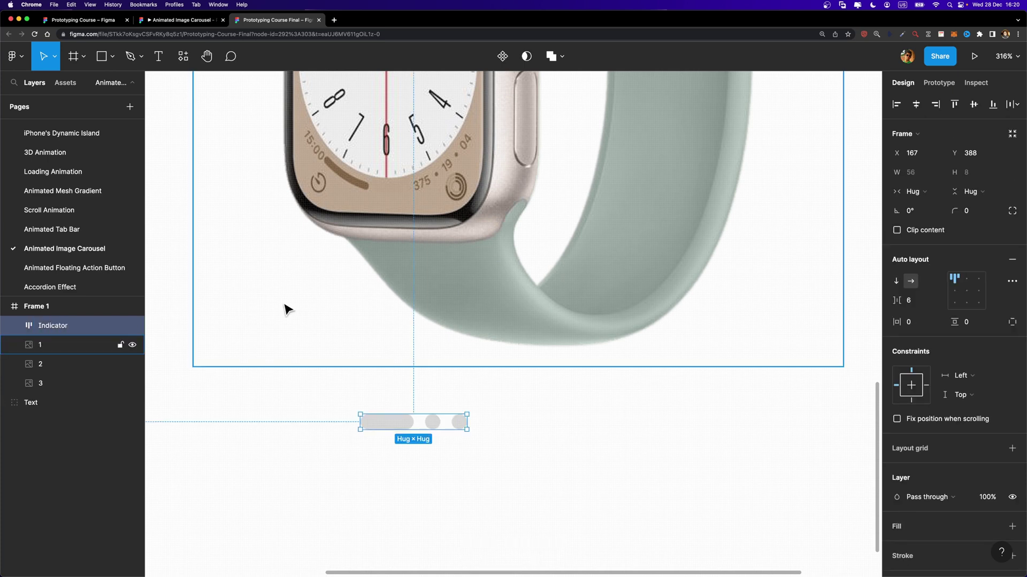
{"action": "double_click", "coordinate": [402, 422]}
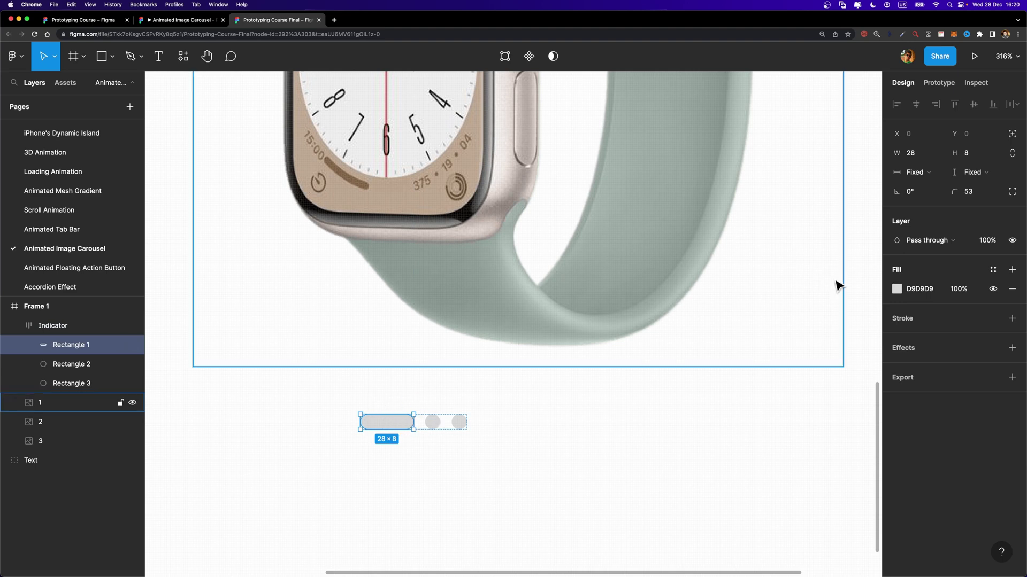
Darken the active indicator pill's fill to grey 616161.
{"action": "left_click", "coordinate": [896, 289]}
{"action": "left_click_drag", "start_coordinate": [752, 333], "coordinate": [717, 373]}
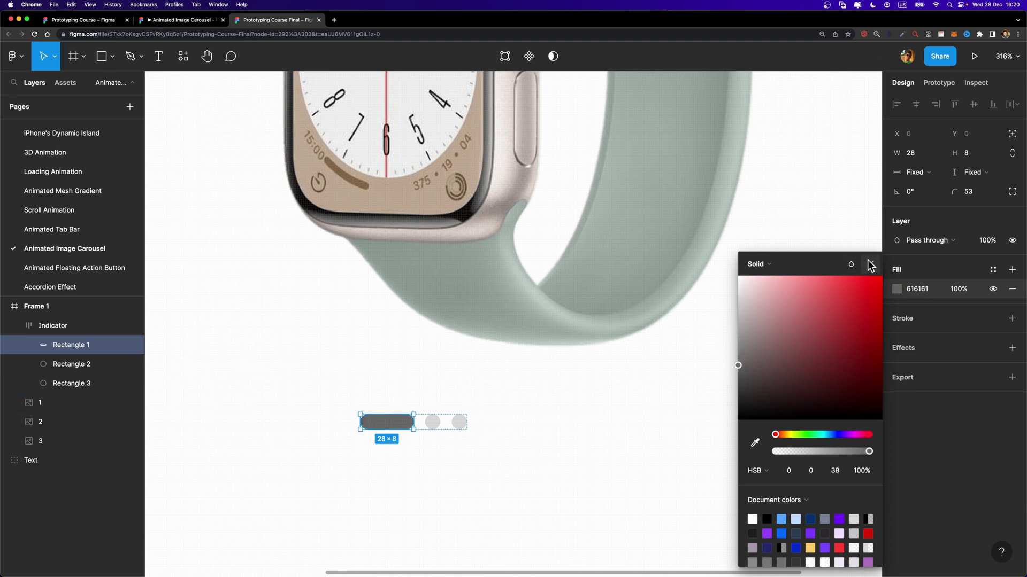
{"action": "left_click", "coordinate": [870, 263]}
Centre the Indicator group horizontally in Frame 1 and raise it 10 units.
{"action": "left_click", "coordinate": [14, 327]}
{"action": "left_click", "coordinate": [45, 330]}
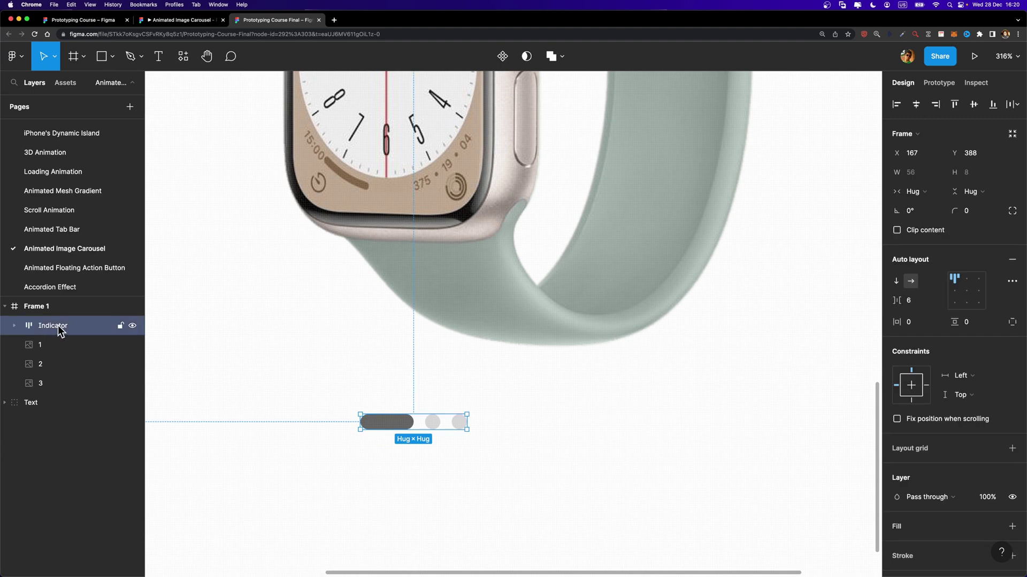
{"action": "scroll", "coordinate": [367, 395], "scroll_direction": "down", "scroll_amount": 5}
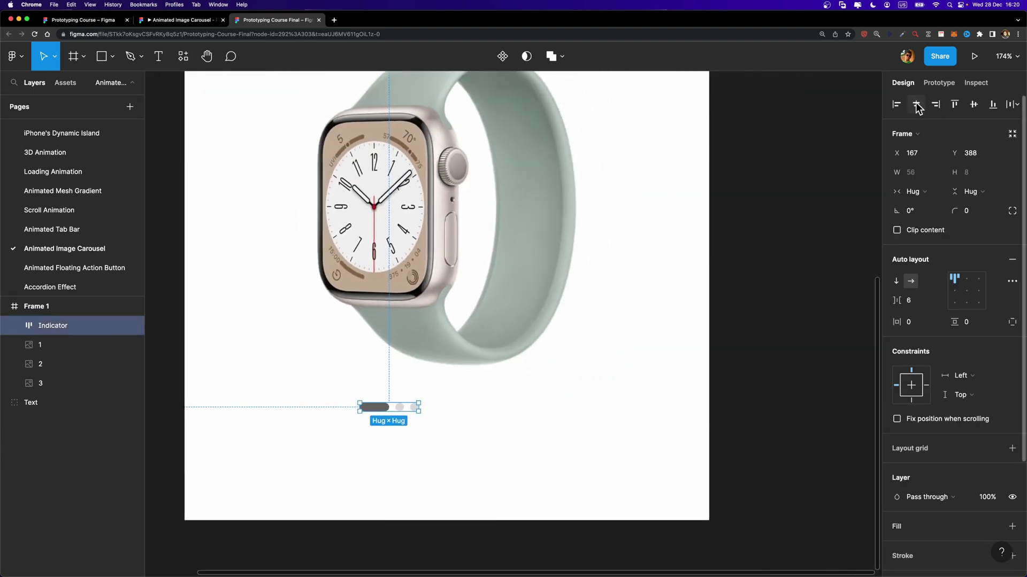
{"action": "left_click", "coordinate": [915, 104]}
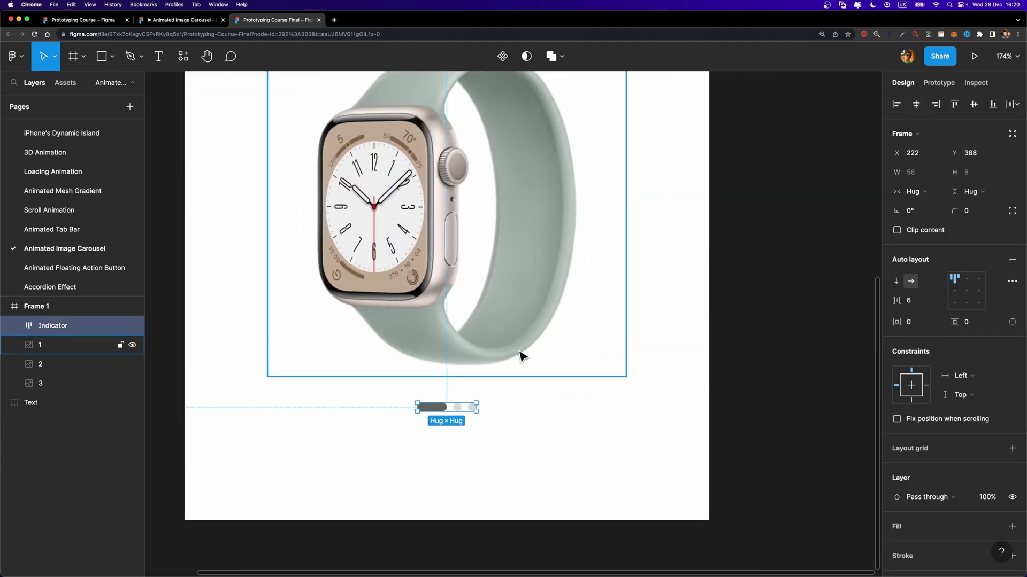
{"action": "key", "text": "shift+Up"}
{"action": "scroll", "coordinate": [683, 330], "scroll_direction": "down", "scroll_amount": 5}
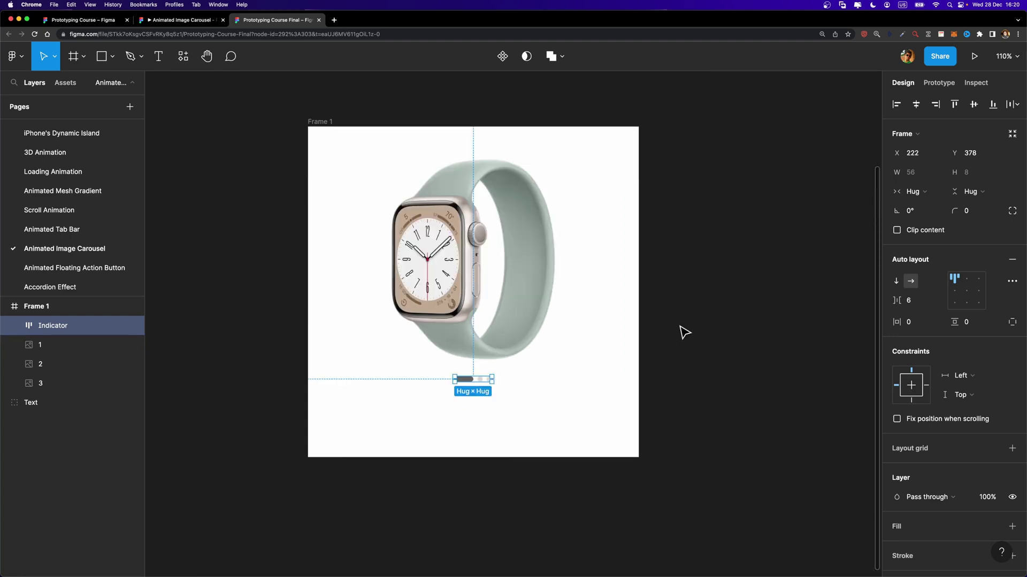
{"action": "scroll", "coordinate": [683, 330], "scroll_direction": "up", "scroll_amount": 3}
Move the 'Color - Sunglow' caption group into Frame 1 below the indicator, at X 103, Y 420.
{"action": "left_click", "coordinate": [422, 157]}
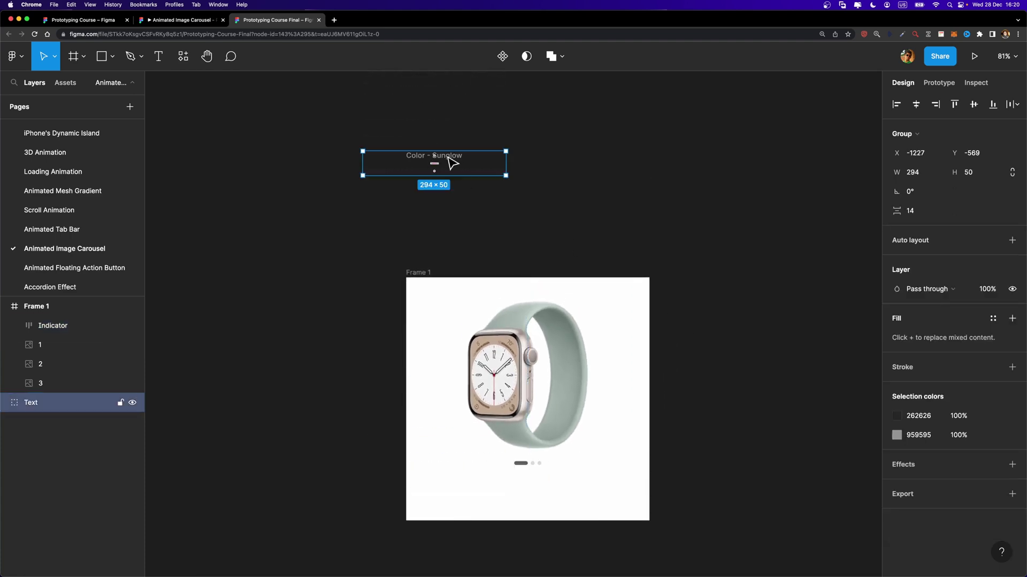
{"action": "left_click_drag", "start_coordinate": [458, 160], "coordinate": [551, 492]}
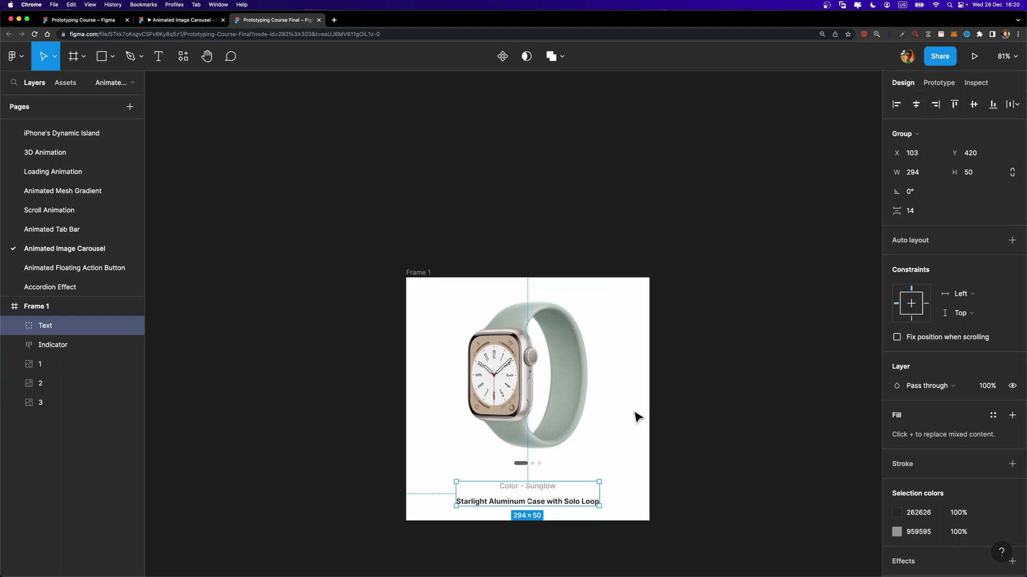
{"action": "key", "text": "Up"}
{"action": "key", "text": "Up"}
{"action": "key", "text": "Up"}
{"action": "key", "text": "Up"}
{"action": "key", "text": "Up"}
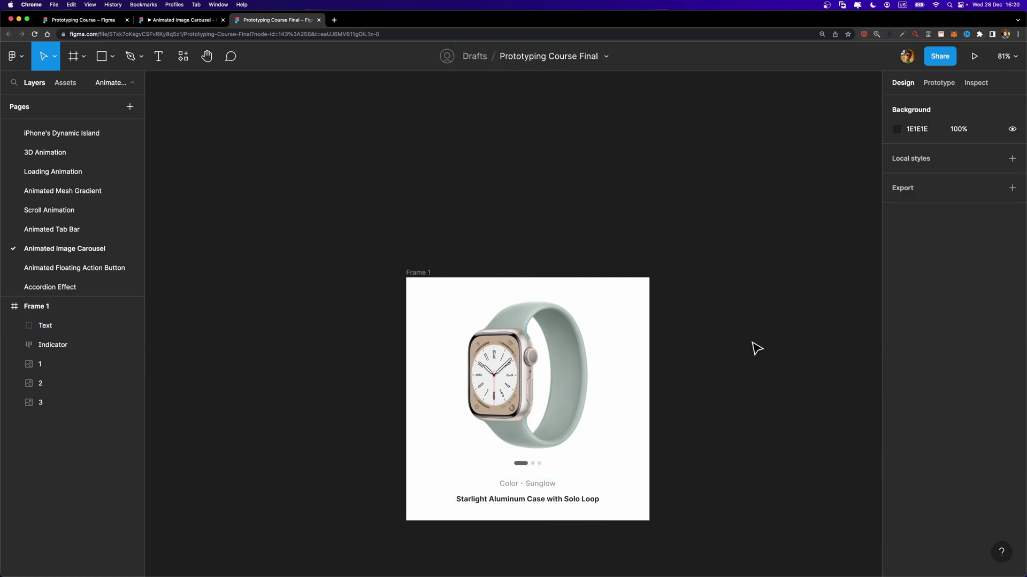
{"action": "left_click", "coordinate": [756, 348]}
{"action": "scroll", "coordinate": [607, 376], "scroll_direction": "up", "scroll_amount": 3}
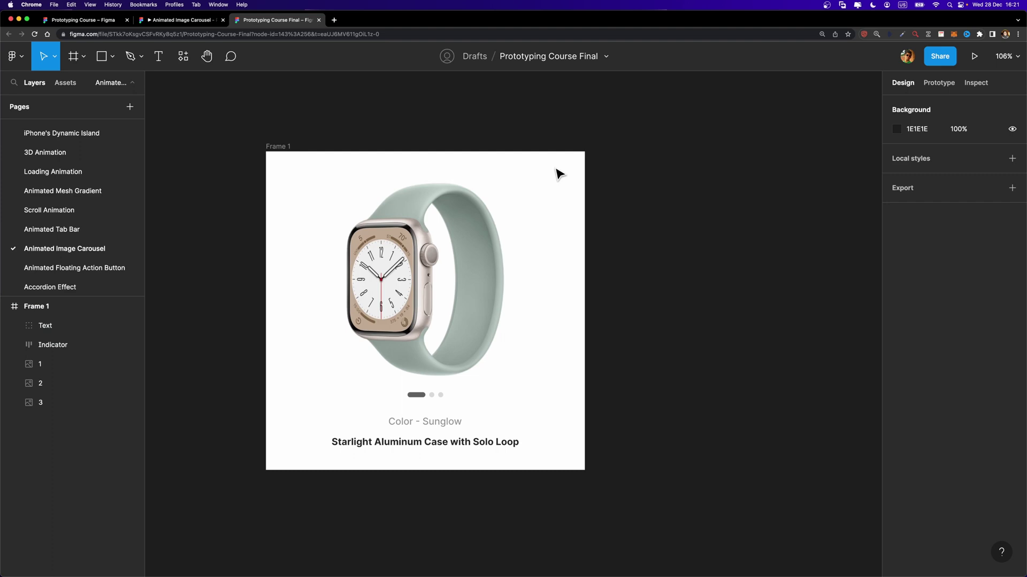
Turn Frame 1 into a component and add a second variant.
{"action": "left_click", "coordinate": [281, 147]}
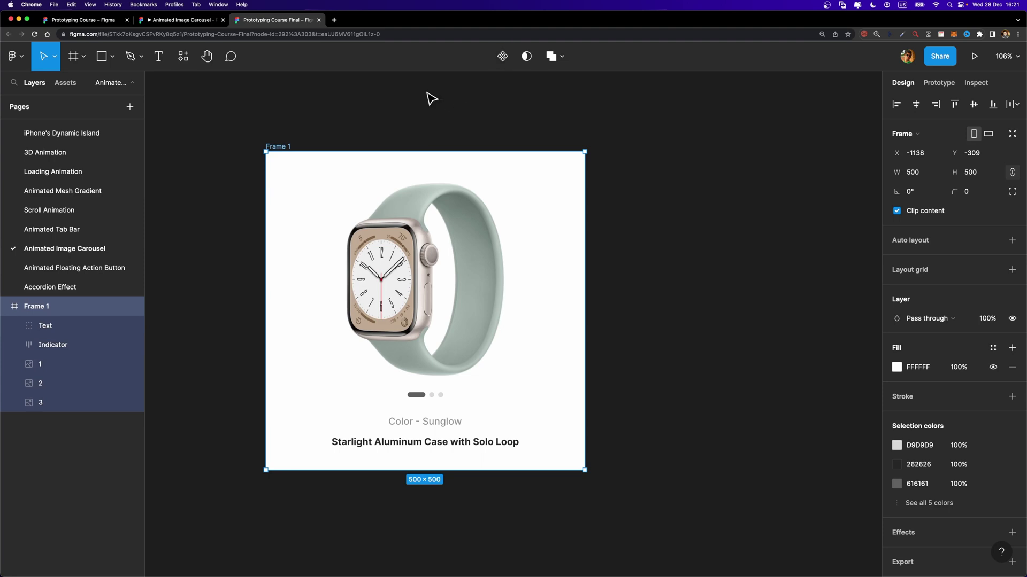
{"action": "left_click", "coordinate": [502, 56]}
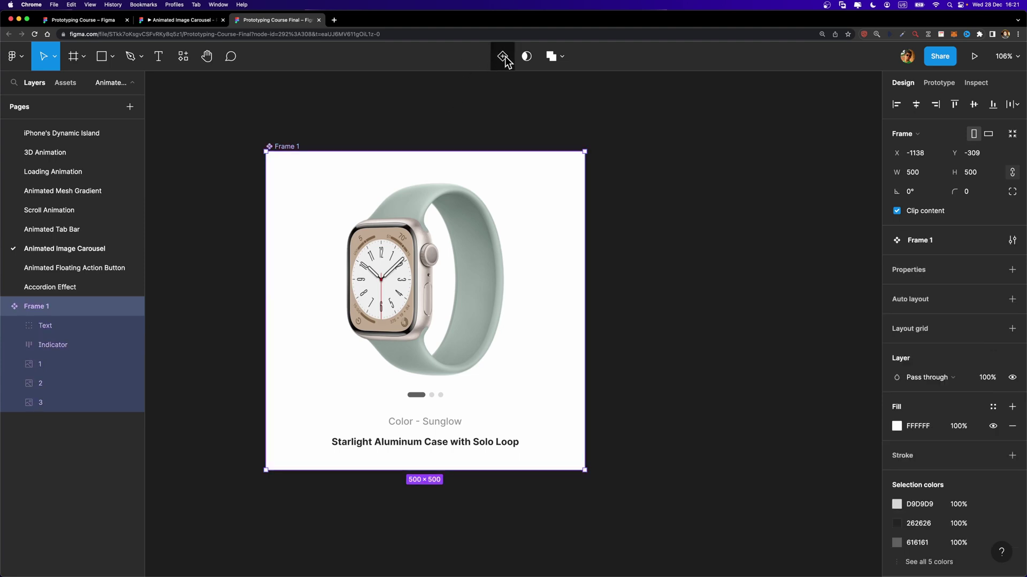
{"action": "left_click", "coordinate": [503, 56]}
{"action": "scroll", "coordinate": [483, 195], "scroll_direction": "down", "scroll_amount": 5}
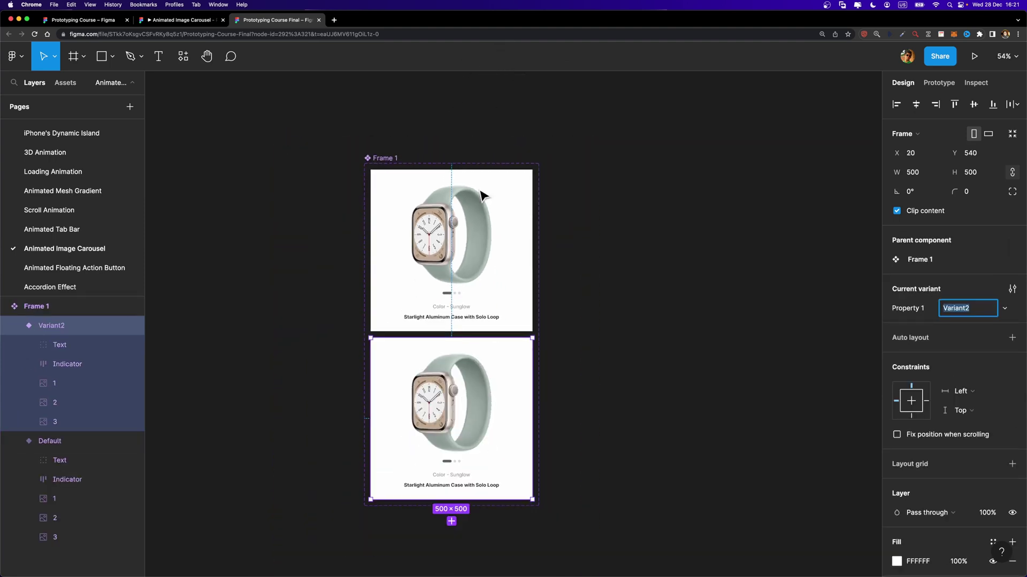
{"action": "left_click", "coordinate": [395, 160]}
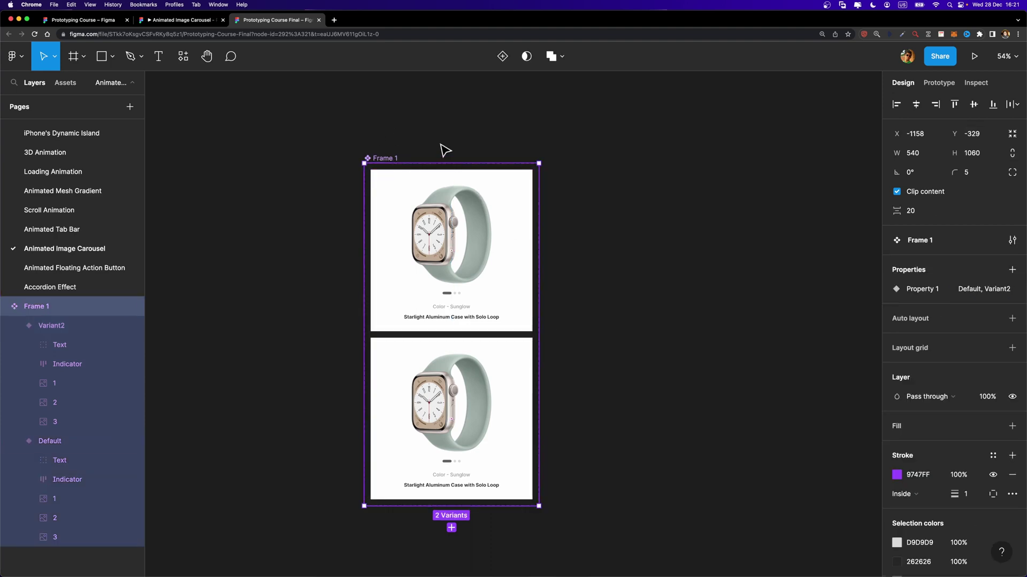
Rename Property 1 to 'Slide', set the variants to values 1 and 2, and open the reference prototype.
{"action": "double_click", "coordinate": [916, 288]}
{"action": "type", "text": "S"}
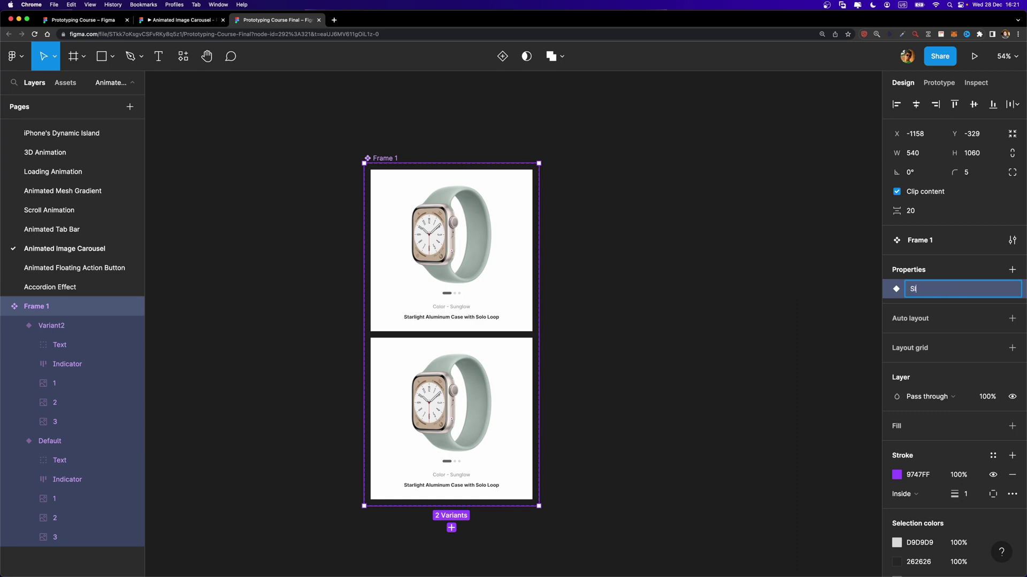
{"action": "type", "text": "lide"}
{"action": "key", "text": "Return"}
{"action": "left_click", "coordinate": [460, 222]}
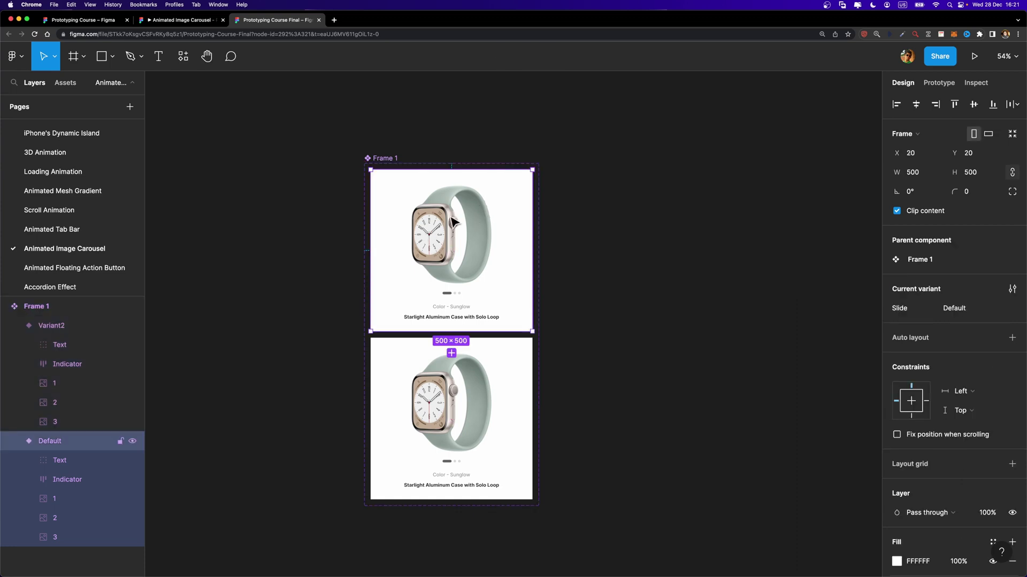
{"action": "left_click", "coordinate": [960, 314]}
{"action": "type", "text": "1"}
{"action": "key", "text": "Return"}
{"action": "left_click", "coordinate": [458, 401]}
{"action": "left_click", "coordinate": [970, 313]}
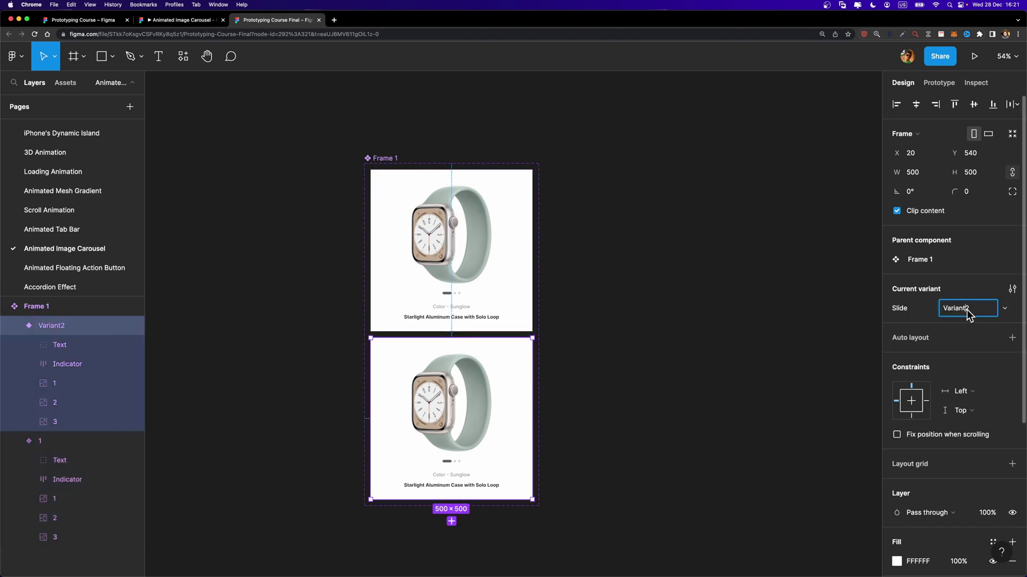
{"action": "type", "text": "2"}
{"action": "key", "text": "Return"}
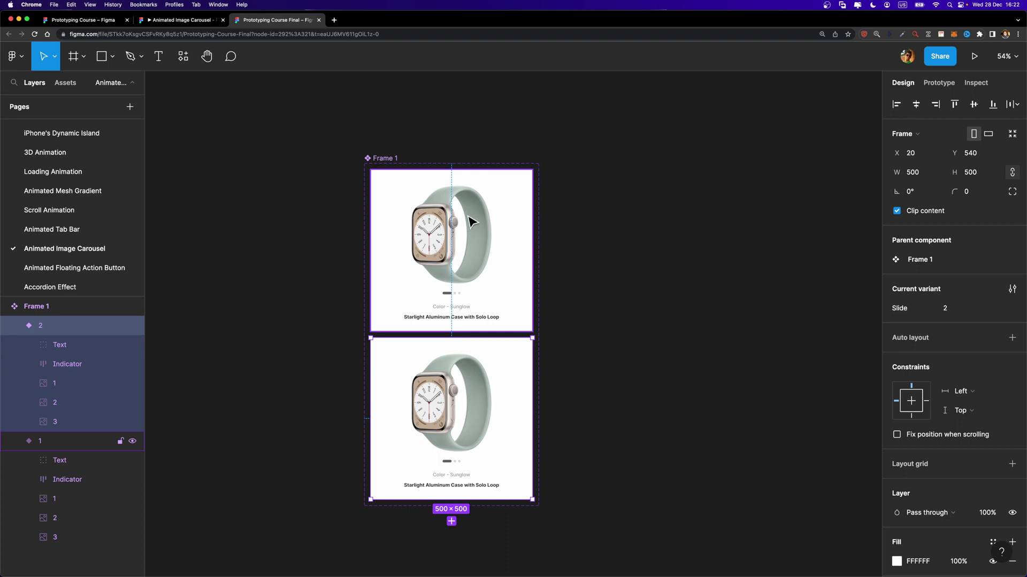
{"action": "left_click", "coordinate": [156, 20]}
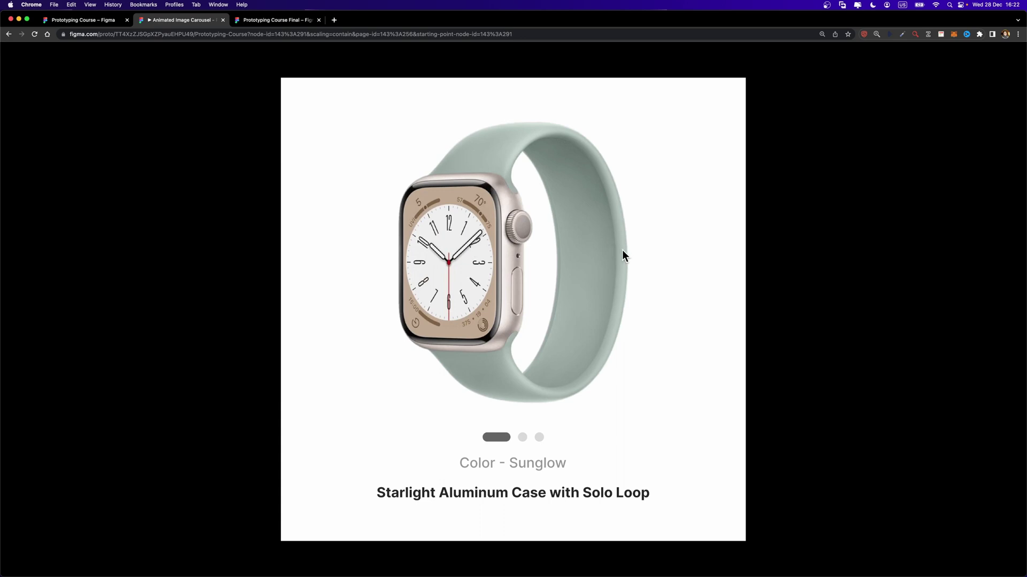
Swipe the reference carousel back and forth between the watch slides.
{"action": "left_click_drag", "start_coordinate": [595, 237], "coordinate": [403, 244]}
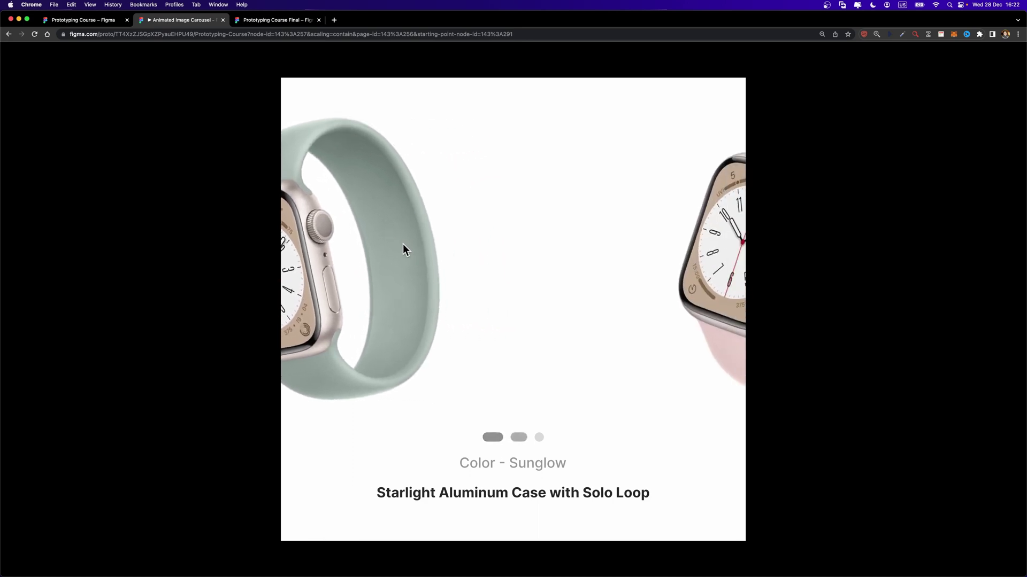
{"action": "left_click_drag", "start_coordinate": [402, 243], "coordinate": [428, 259]}
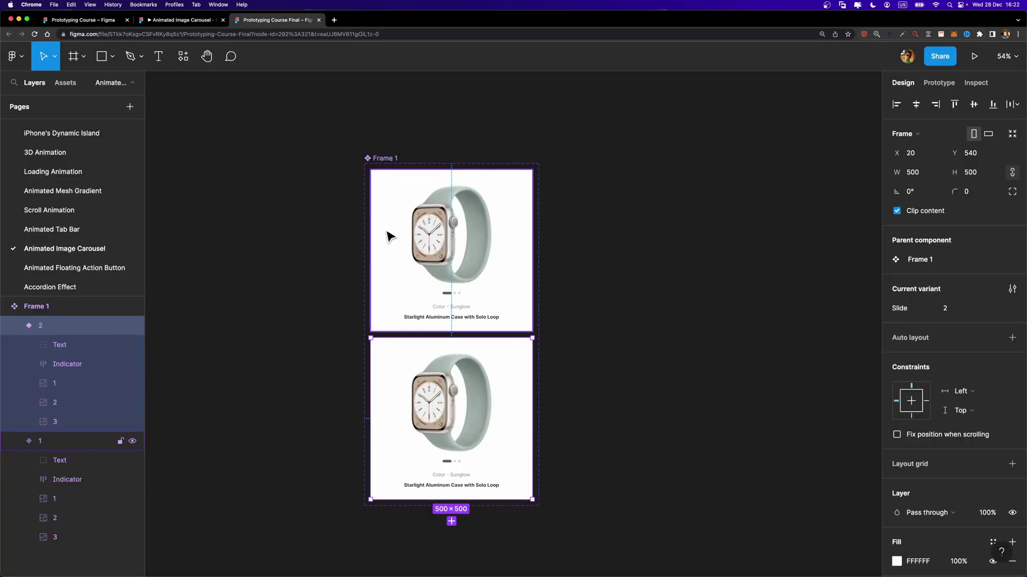
Slide variant 2's three watch images left and horizontally centre the pink watch in the frame.
{"action": "scroll", "coordinate": [469, 424], "scroll_direction": "up", "scroll_amount": 5}
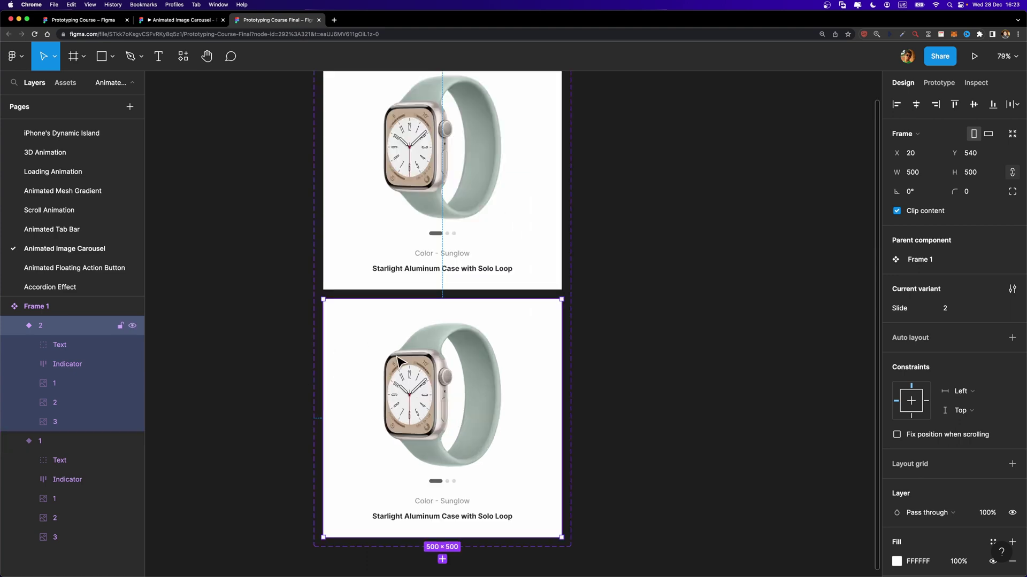
{"action": "left_click", "coordinate": [63, 384]}
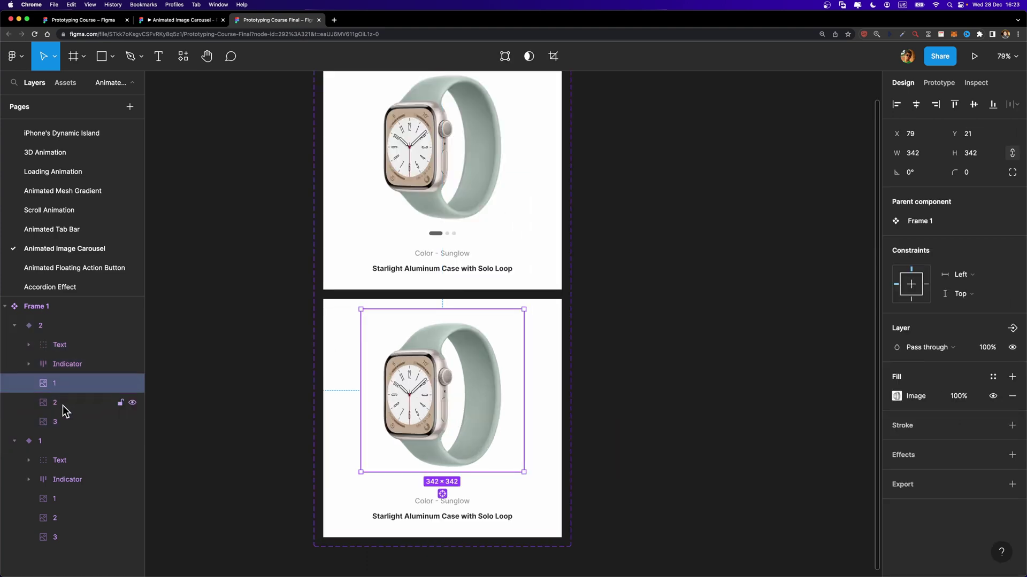
{"action": "left_click", "coordinate": [60, 420], "text": "shift"}
{"action": "scroll", "coordinate": [679, 406], "scroll_direction": "down", "scroll_amount": 2}
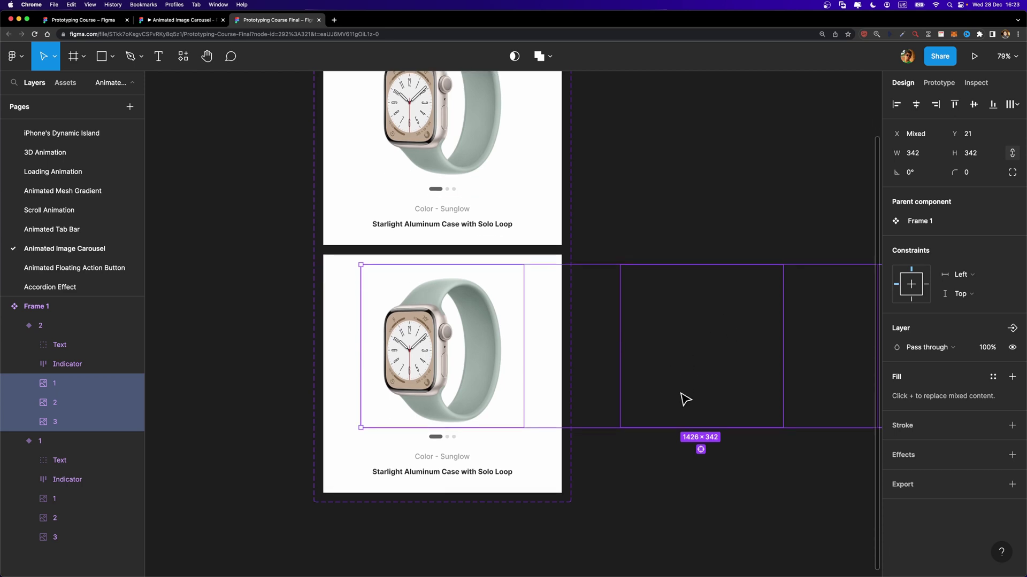
{"action": "key", "text": "shift+Left"}
{"action": "key", "text": "shift+Left"}
{"action": "key", "text": "shift+Left"}
{"action": "key", "text": "shift+Left"}
{"action": "key", "text": "shift+Left"}
{"action": "key", "text": "shift+Left"}
{"action": "key", "text": "shift+Left"}
{"action": "key", "text": "shift+Left"}
{"action": "key", "text": "shift+Left"}
{"action": "key", "text": "shift+Left"}
{"action": "key", "text": "shift+Left"}
{"action": "key", "text": "shift+Left"}
{"action": "key", "text": "shift+Left"}
{"action": "key", "text": "shift+Left"}
{"action": "key", "text": "shift+Left"}
{"action": "key", "text": "shift+Left"}
{"action": "key", "text": "shift+Left"}
{"action": "key", "text": "shift+Left"}
{"action": "key", "text": "shift+Left"}
{"action": "key", "text": "shift+Left"}
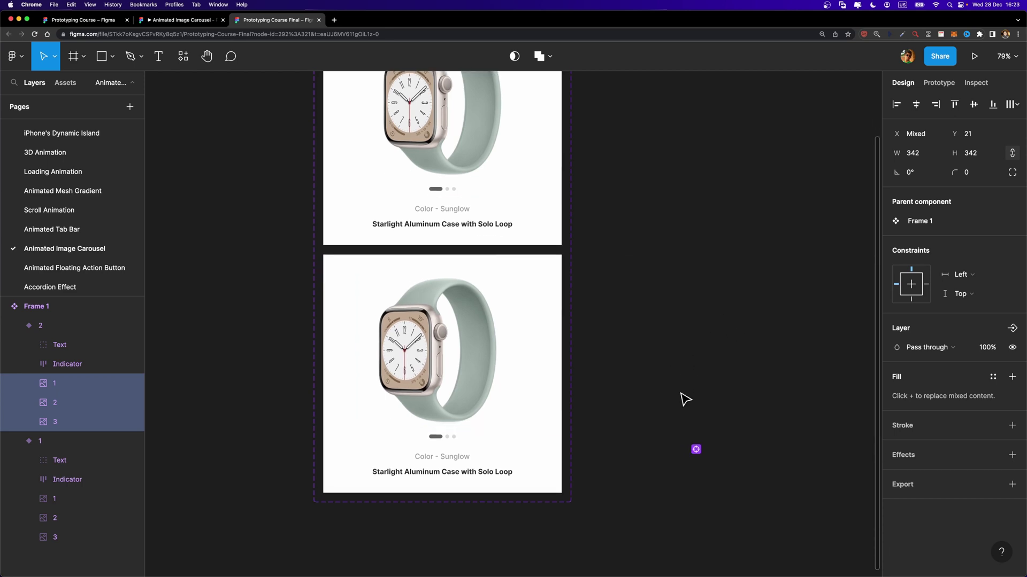
{"action": "key", "text": "shift+Left"}
{"action": "key", "text": "shift+Left"}
{"action": "key", "text": "shift+Left"}
{"action": "key", "text": "shift+Left"}
{"action": "key", "text": "shift+Left"}
{"action": "key", "text": "shift+Left"}
{"action": "key", "text": "shift+Left"}
{"action": "key", "text": "shift+Left"}
{"action": "key", "text": "shift+Left"}
{"action": "key", "text": "shift+Left"}
{"action": "key", "text": "shift+Left"}
{"action": "key", "text": "shift+Left"}
{"action": "key", "text": "shift+Left"}
{"action": "key", "text": "shift+Left"}
{"action": "key", "text": "shift+Left"}
{"action": "key", "text": "shift+Left"}
{"action": "key", "text": "shift+Left"}
{"action": "key", "text": "shift+Left"}
{"action": "key", "text": "shift+Left"}
{"action": "key", "text": "shift+Left"}
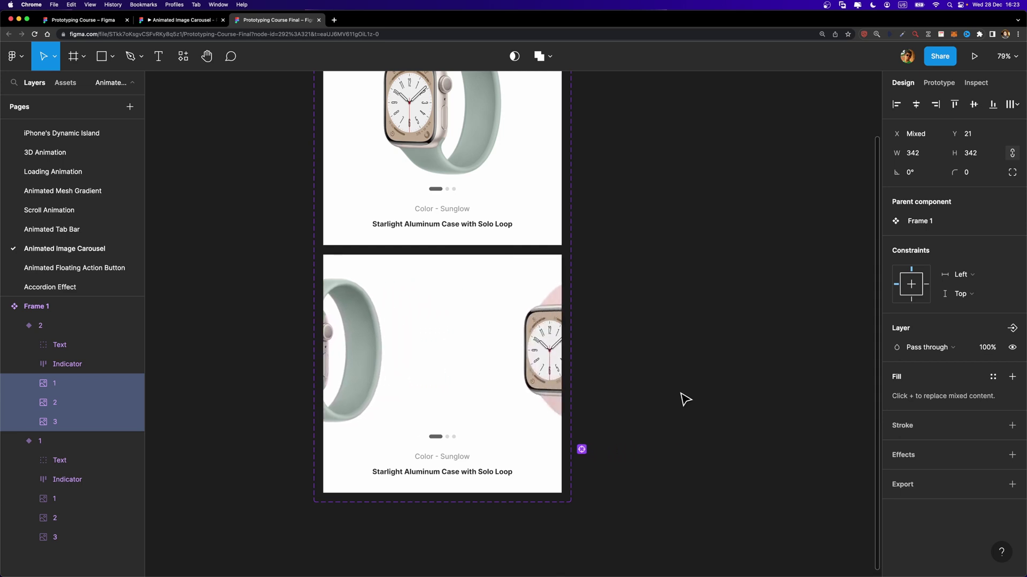
{"action": "key", "text": "shift+Left"}
{"action": "key", "text": "shift+Left"}
{"action": "key", "text": "shift+Left"}
{"action": "key", "text": "shift+Left"}
{"action": "key", "text": "shift+Left"}
{"action": "key", "text": "shift+Left"}
{"action": "key", "text": "shift+Left"}
{"action": "key", "text": "shift+Left"}
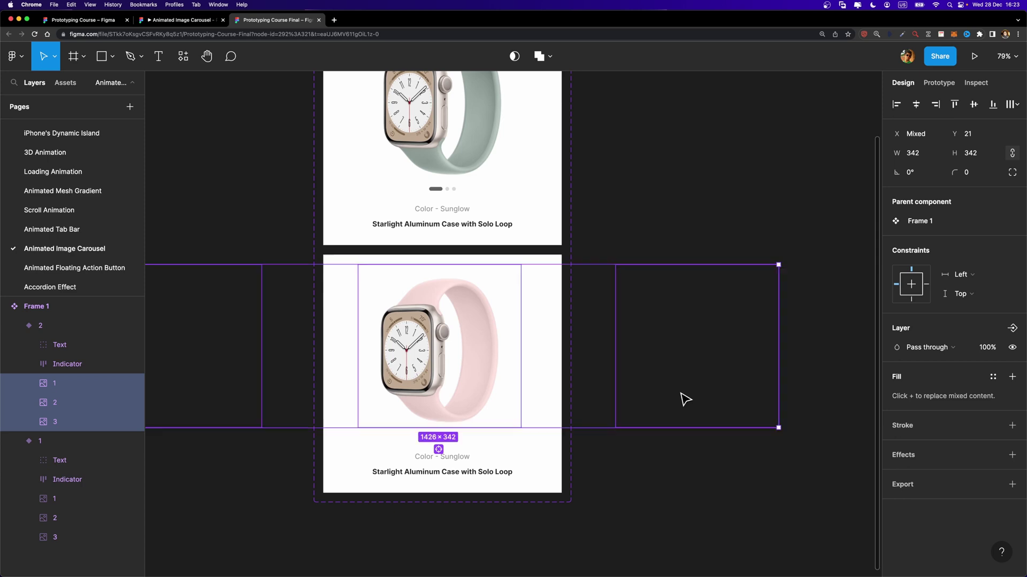
{"action": "key", "text": "shift+Right"}
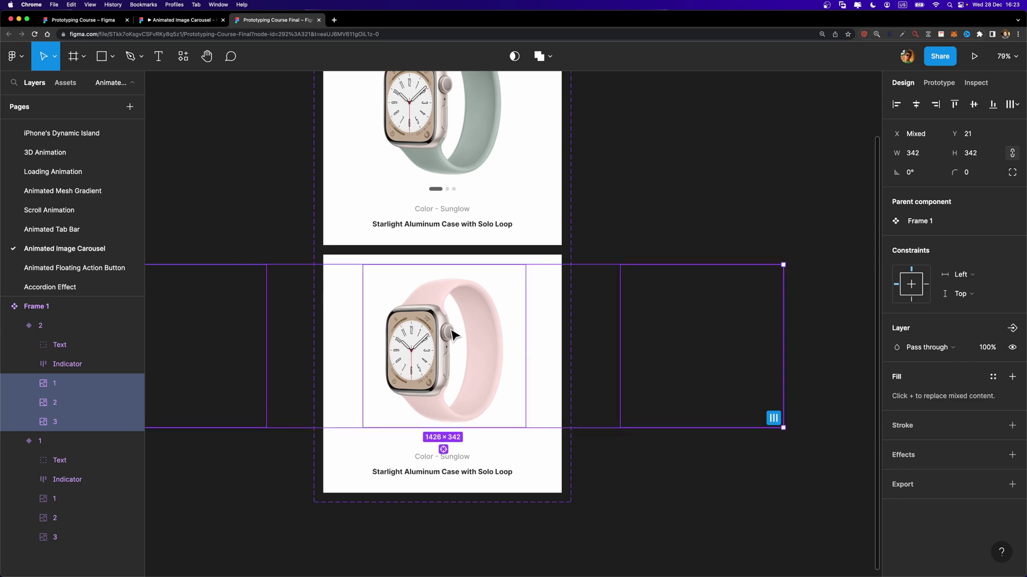
{"action": "left_click", "coordinate": [476, 316]}
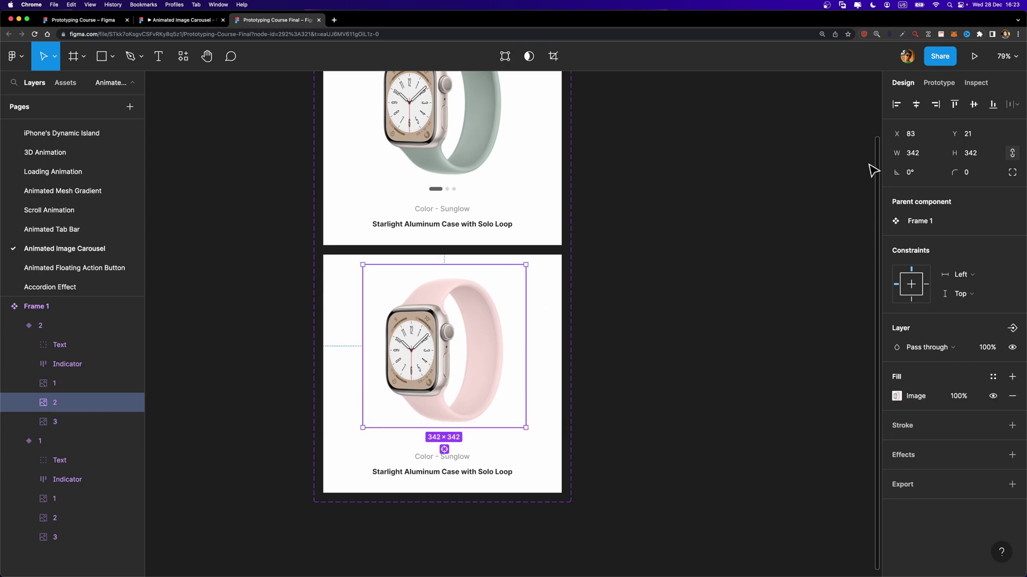
{"action": "left_click", "coordinate": [916, 104]}
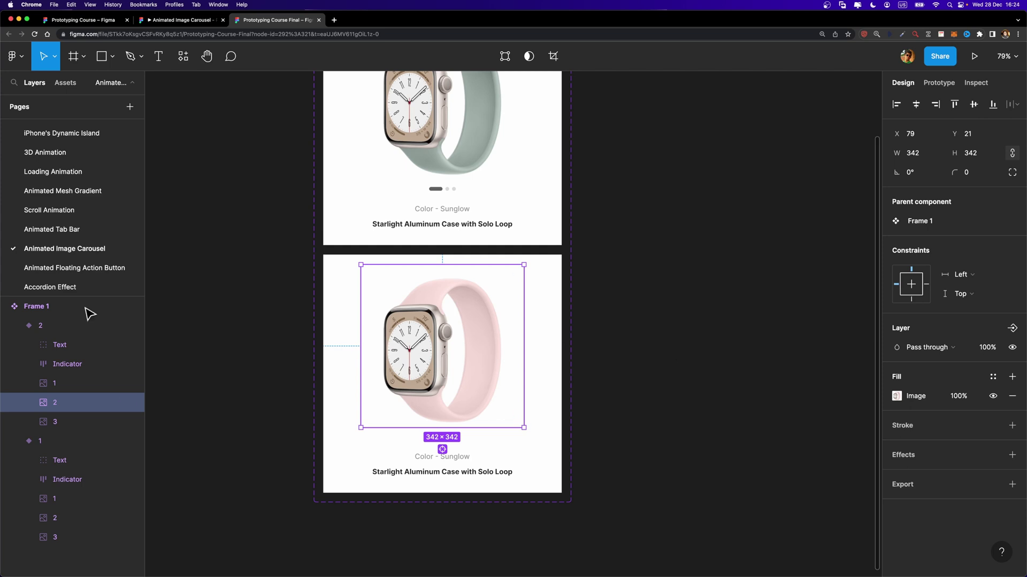
Rotate variant 2's green watch image 30° and test the drag swipe in the prototype preview.
{"action": "left_click", "coordinate": [66, 389]}
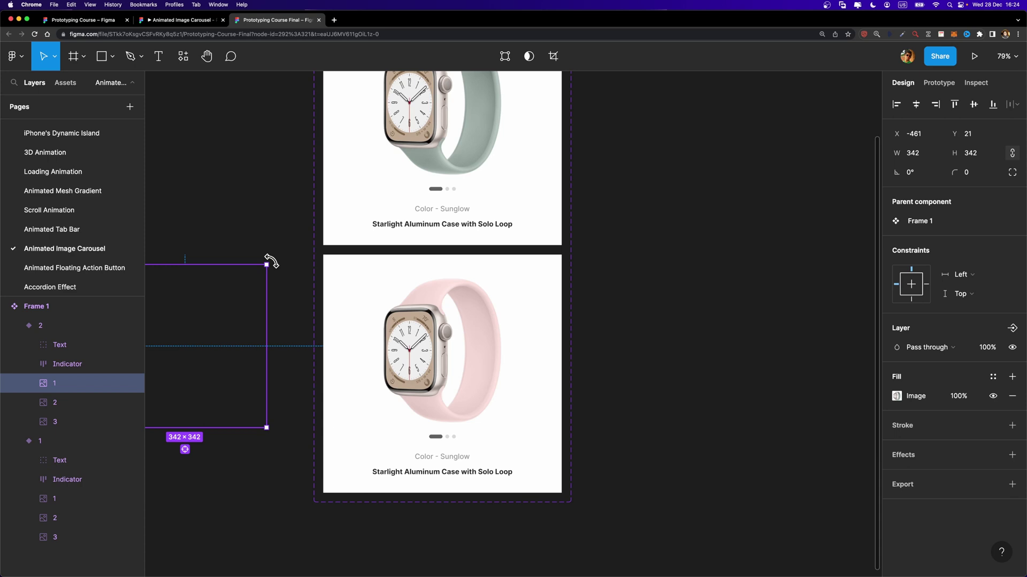
{"action": "left_click_drag", "start_coordinate": [267, 252], "coordinate": [240, 207]}
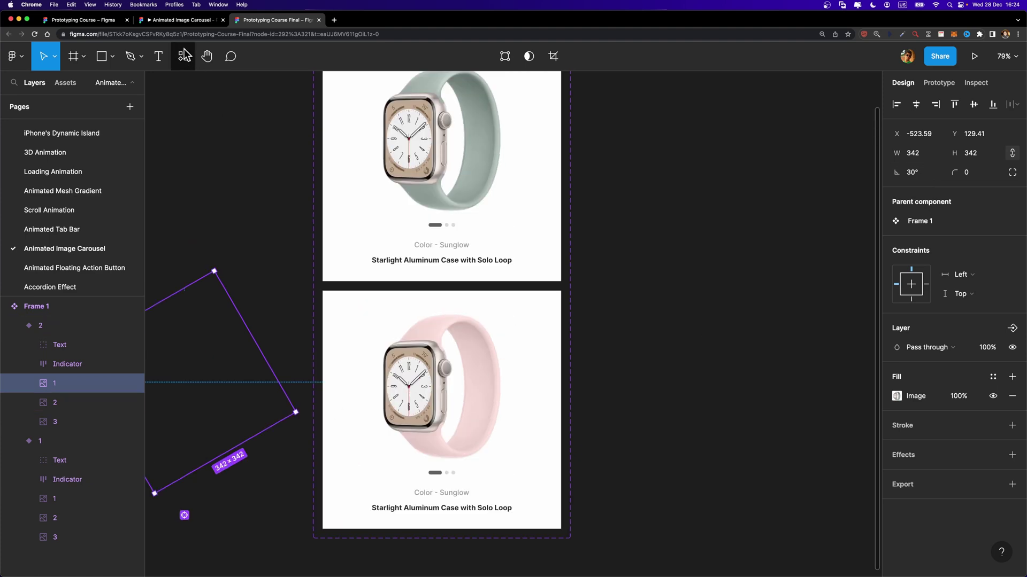
{"action": "left_click", "coordinate": [197, 17]}
{"action": "left_click_drag", "start_coordinate": [515, 239], "coordinate": [244, 265]}
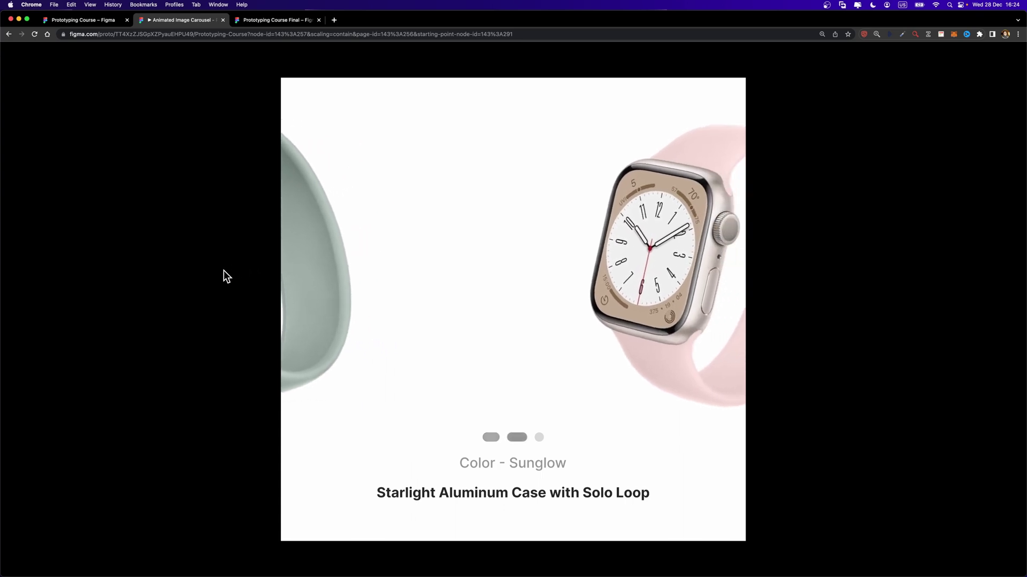
{"action": "left_click", "coordinate": [264, 25]}
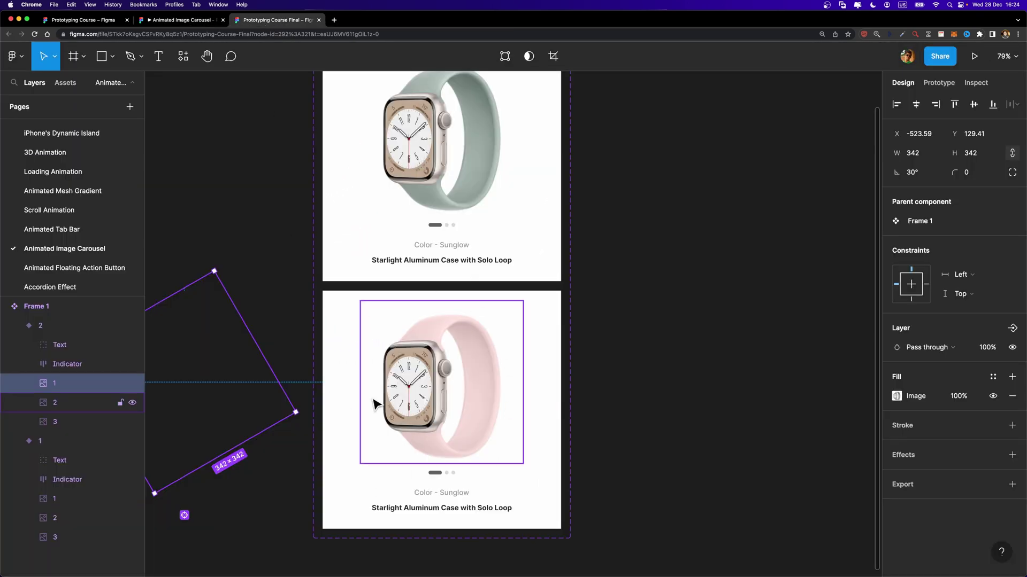
Rotate the first slide's image 2 to -30° so it sits off-frame to the right.
{"action": "scroll", "coordinate": [479, 214], "scroll_direction": "up", "scroll_amount": 3}
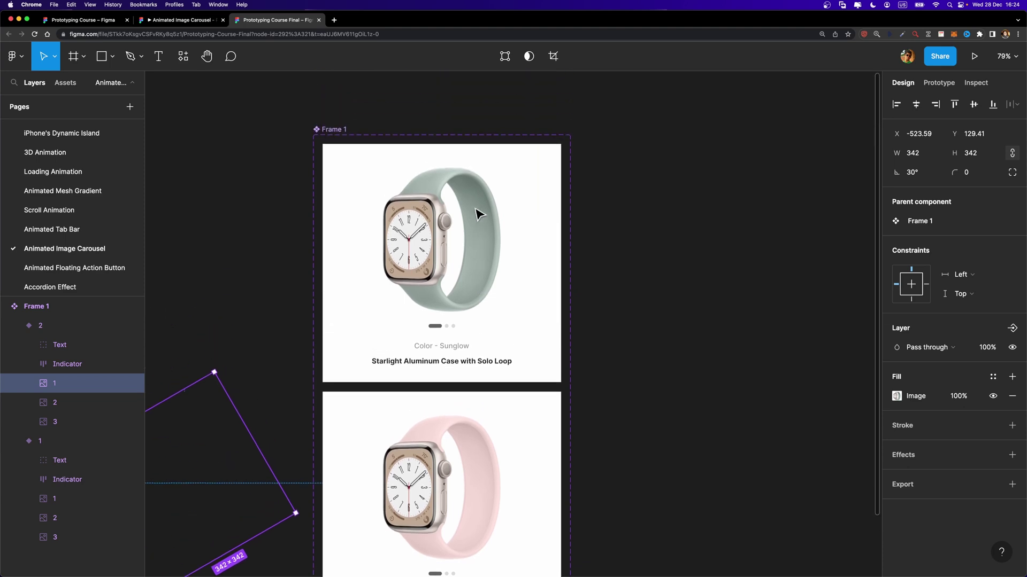
{"action": "left_click", "coordinate": [529, 210]}
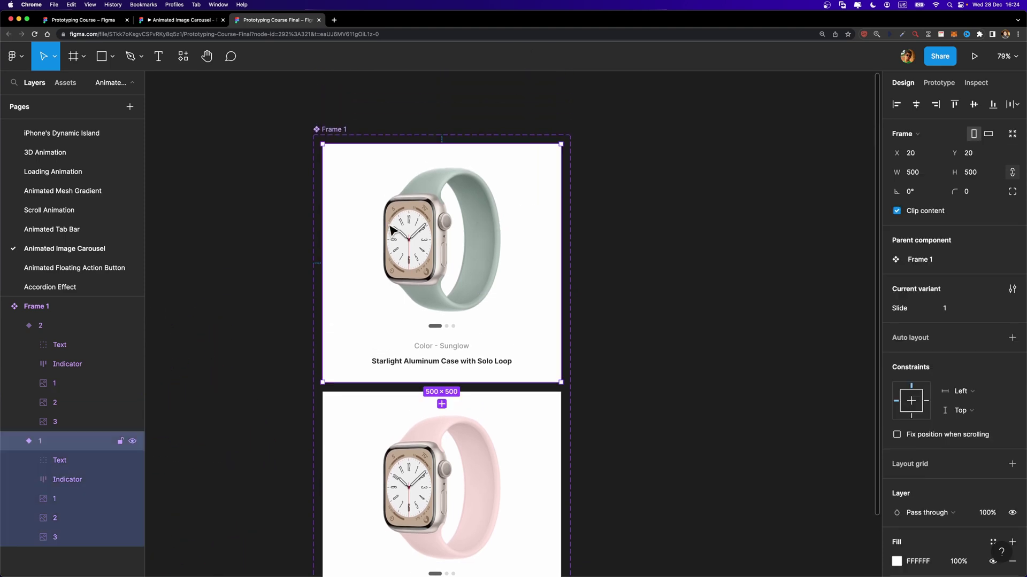
{"action": "left_click", "coordinate": [69, 517]}
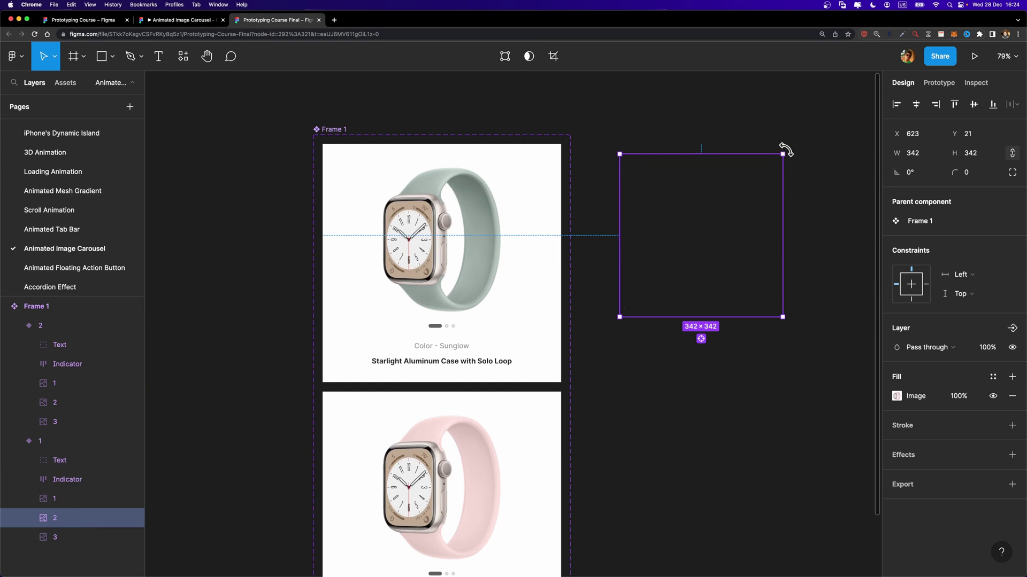
{"action": "left_click_drag", "start_coordinate": [785, 149], "coordinate": [806, 202]}
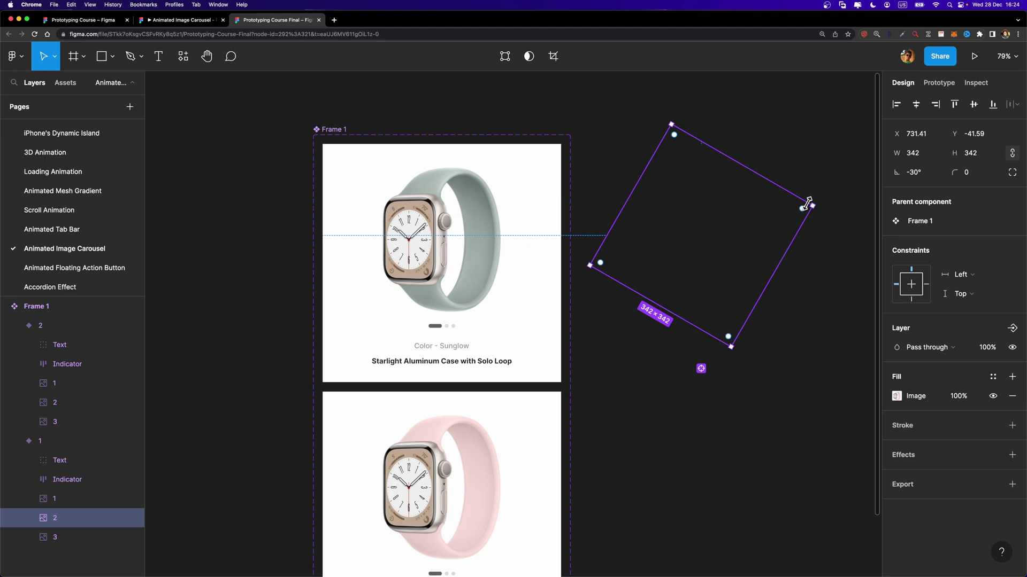
{"action": "scroll", "coordinate": [556, 214], "scroll_direction": "down", "scroll_amount": 3}
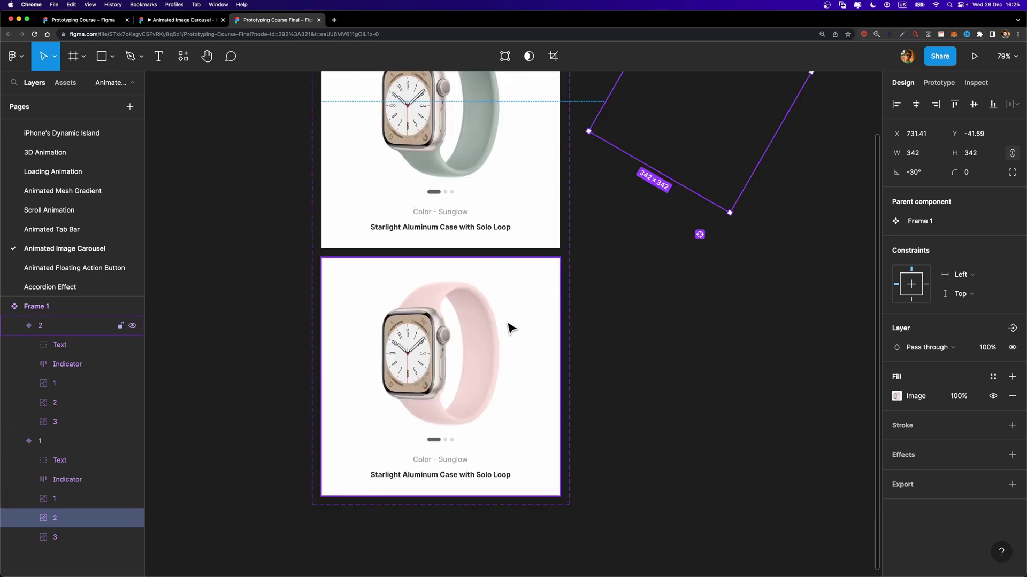
{"action": "scroll", "coordinate": [510, 327], "scroll_direction": "down", "scroll_amount": 5}
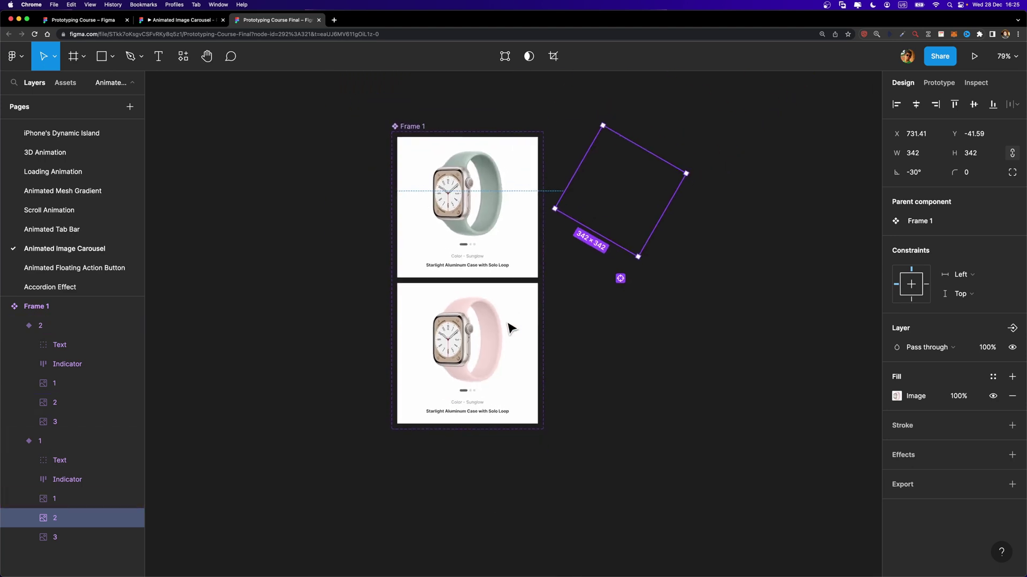
Duplicate the second slide as a new variant with Slide value 3.
{"action": "left_click", "coordinate": [520, 298]}
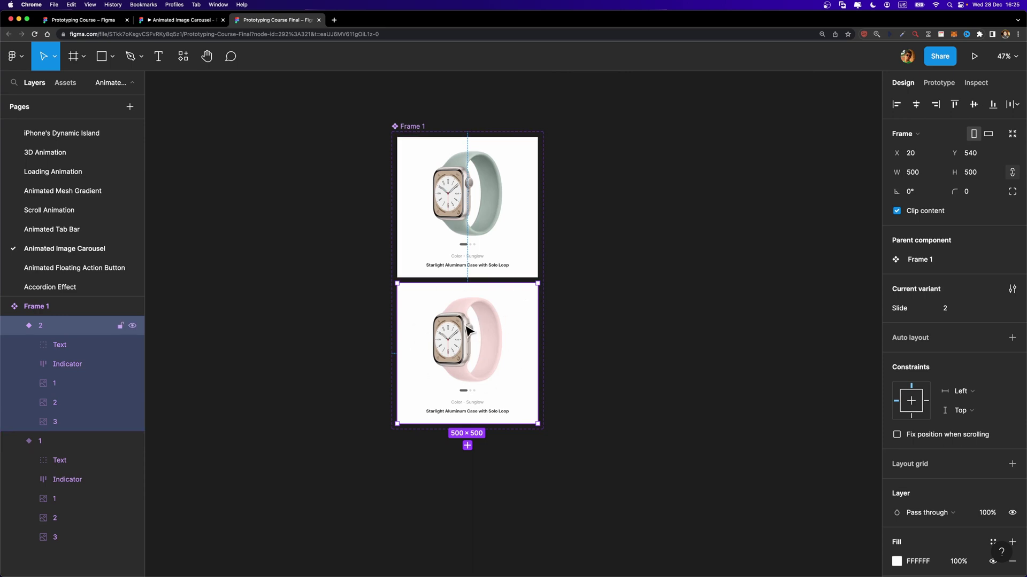
{"action": "left_click", "coordinate": [467, 445]}
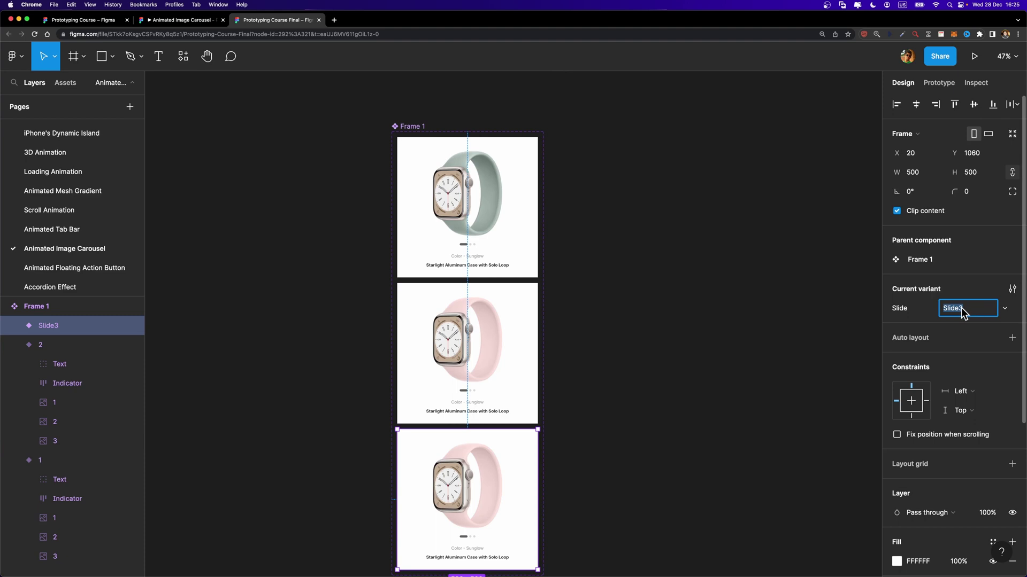
{"action": "type", "text": "3"}
{"action": "key", "text": "Return"}
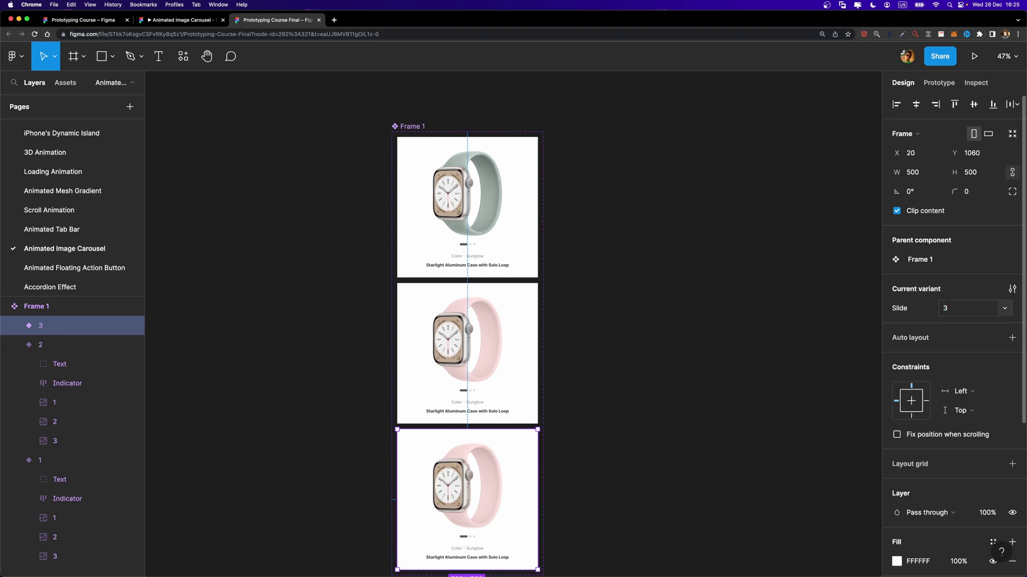
Collapse slides 1 and 2 in Layers and select the third slide's three watch images.
{"action": "scroll", "coordinate": [444, 540], "scroll_direction": "up", "scroll_amount": 5}
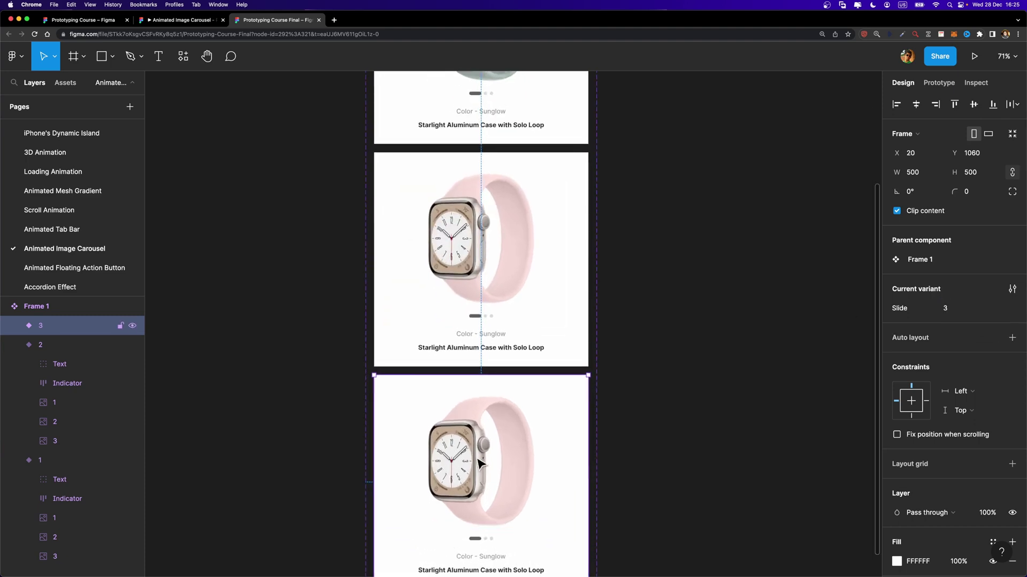
{"action": "scroll", "coordinate": [480, 463], "scroll_direction": "down", "scroll_amount": 1}
{"action": "left_click", "coordinate": [14, 345]}
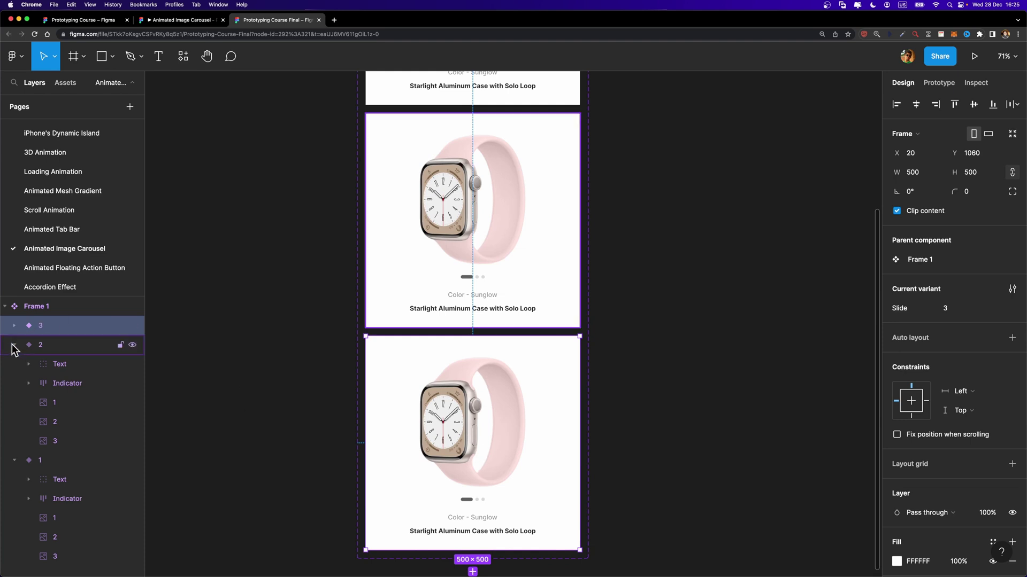
{"action": "left_click", "coordinate": [15, 364]}
{"action": "left_click", "coordinate": [14, 326]}
{"action": "left_click", "coordinate": [54, 383]}
{"action": "left_click", "coordinate": [53, 422], "text": "shift"}
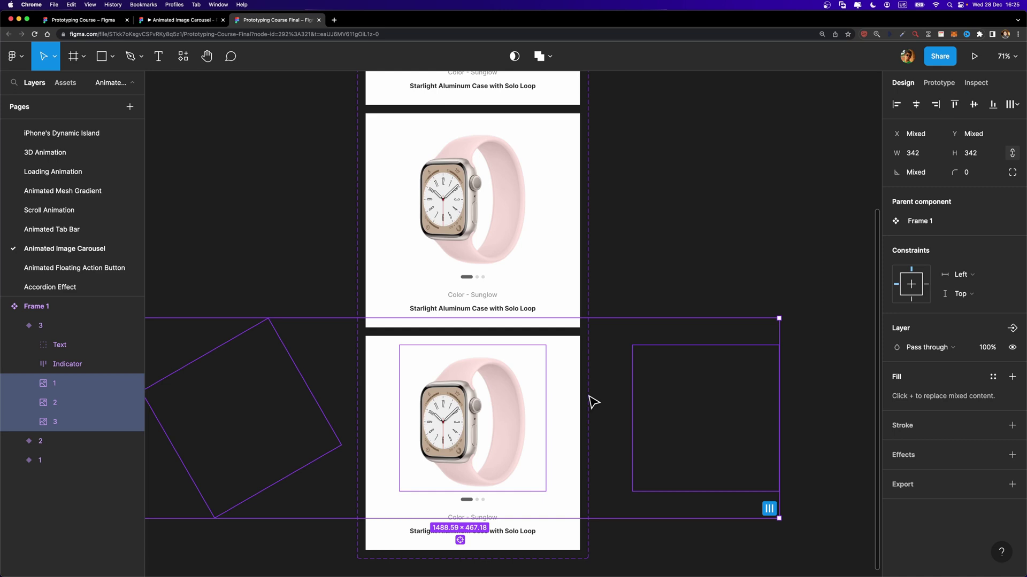
Shift the third slide's images and horizontally centre the yellow-band watch.
{"action": "key", "text": "alt+a"}
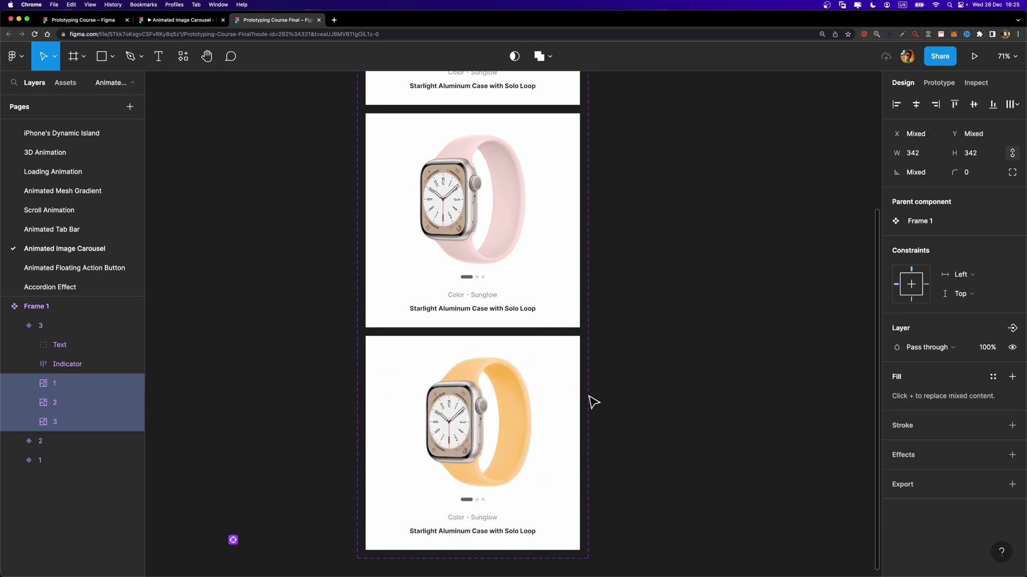
{"action": "left_click", "coordinate": [482, 402]}
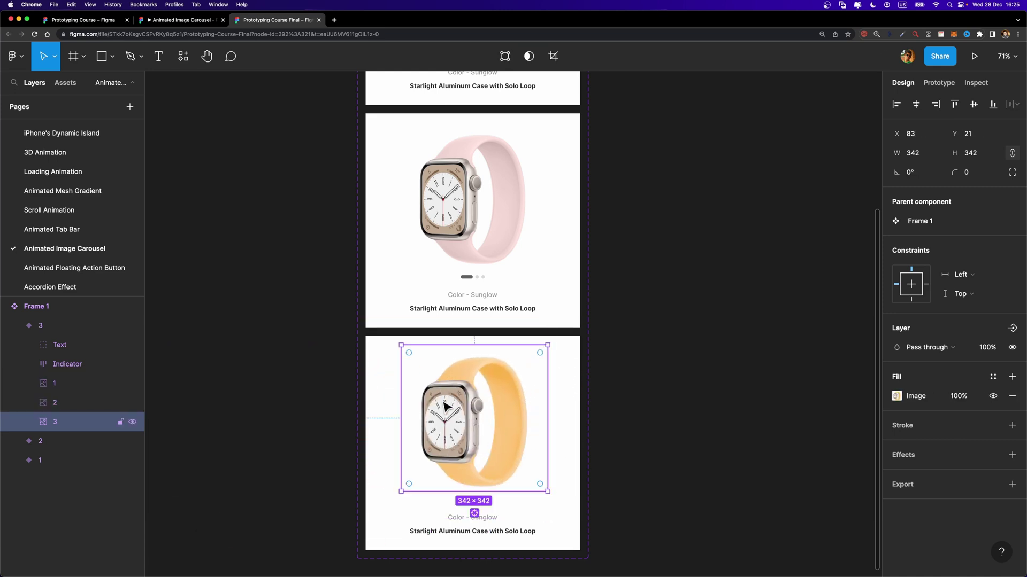
{"action": "left_click", "coordinate": [922, 106]}
Tilt the third slide's image 2 by 30° off-frame to the left.
{"action": "left_click", "coordinate": [48, 404]}
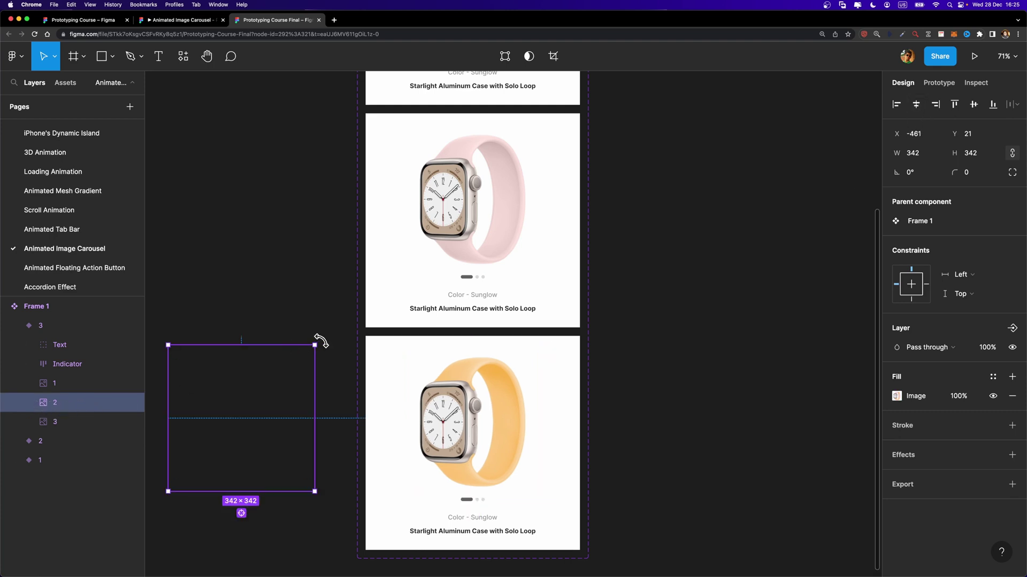
{"action": "left_click_drag", "start_coordinate": [319, 338], "coordinate": [282, 311]}
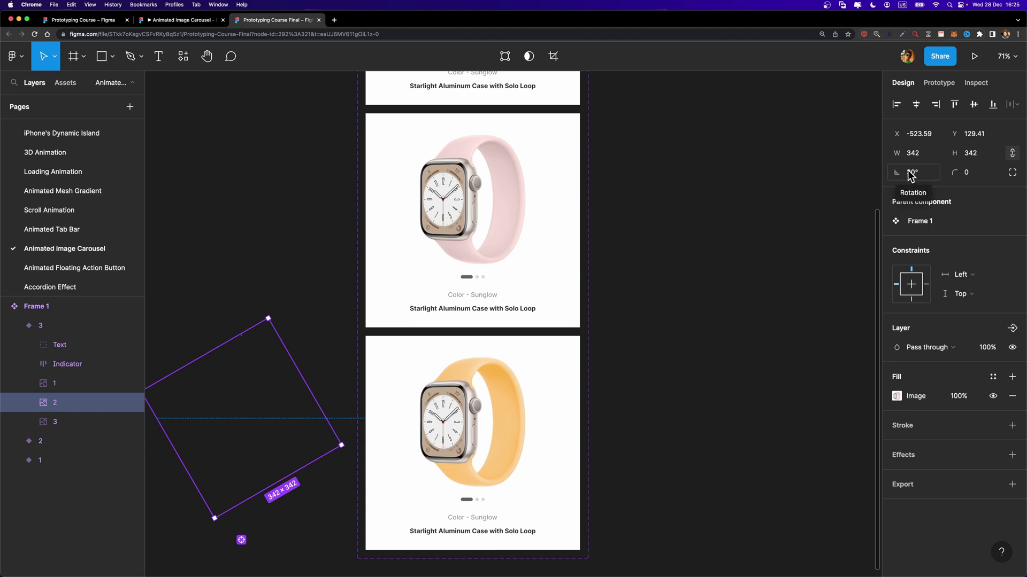
{"action": "left_click", "coordinate": [572, 158]}
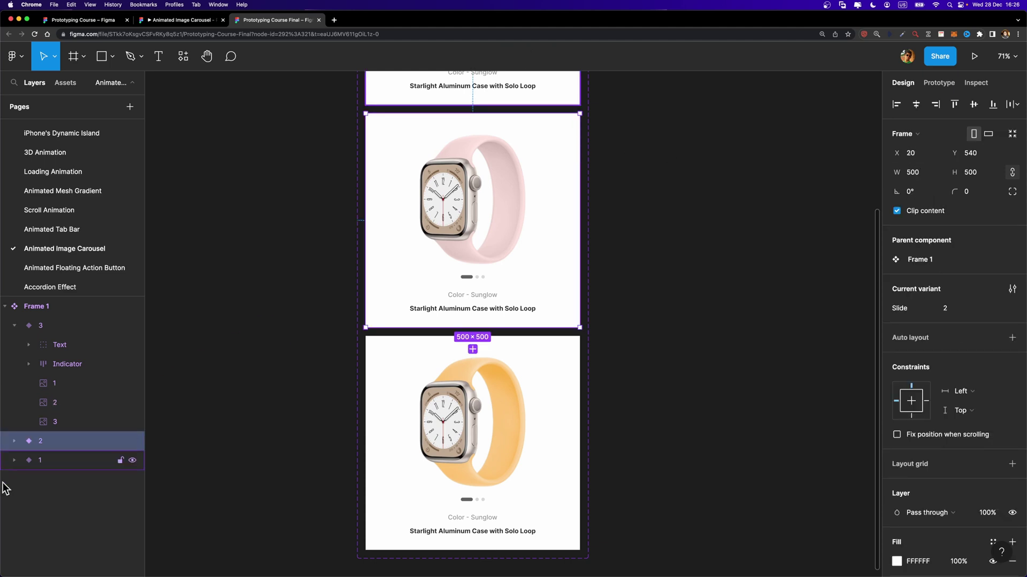
Rotate the second slide's image 3 to -30° so it sits off-frame right.
{"action": "left_click", "coordinate": [15, 442]}
{"action": "left_click", "coordinate": [54, 538]}
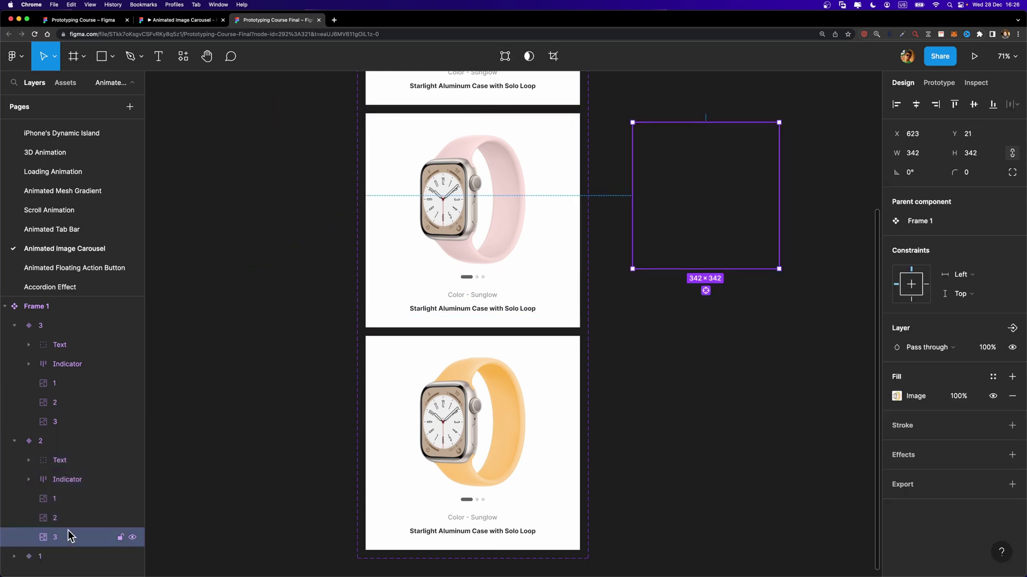
{"action": "left_click_drag", "start_coordinate": [782, 115], "coordinate": [802, 157]}
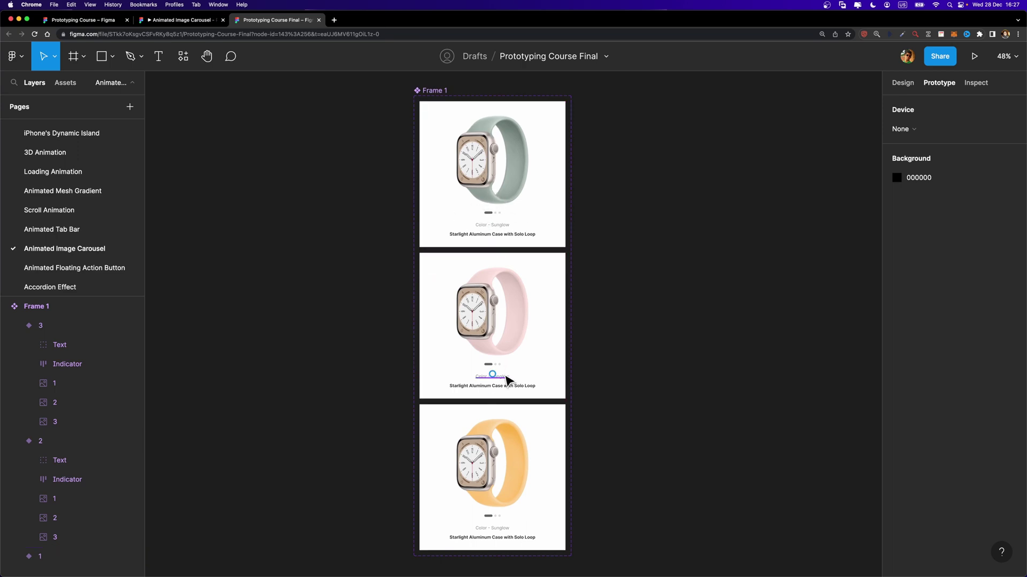
Select slide 2's Indicator pill and open the Animated Image Carousel prototype preview.
{"action": "scroll", "coordinate": [508, 384], "scroll_direction": "up", "scroll_amount": 5}
{"action": "scroll", "coordinate": [477, 341], "scroll_direction": "up", "scroll_amount": 3}
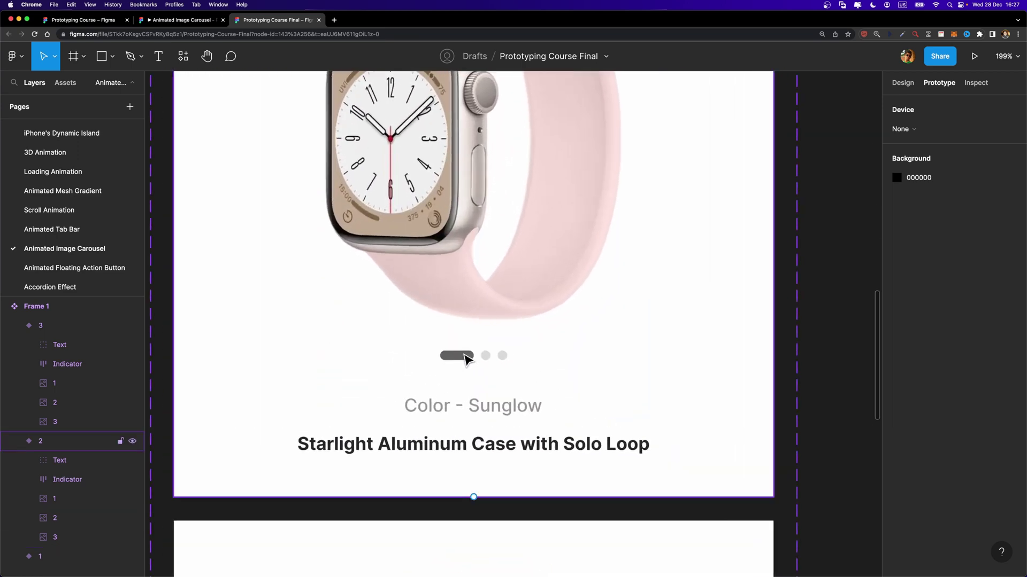
{"action": "left_click", "coordinate": [465, 359]}
{"action": "left_click", "coordinate": [15, 441]}
{"action": "left_click", "coordinate": [14, 441]}
{"action": "left_click", "coordinate": [69, 479]}
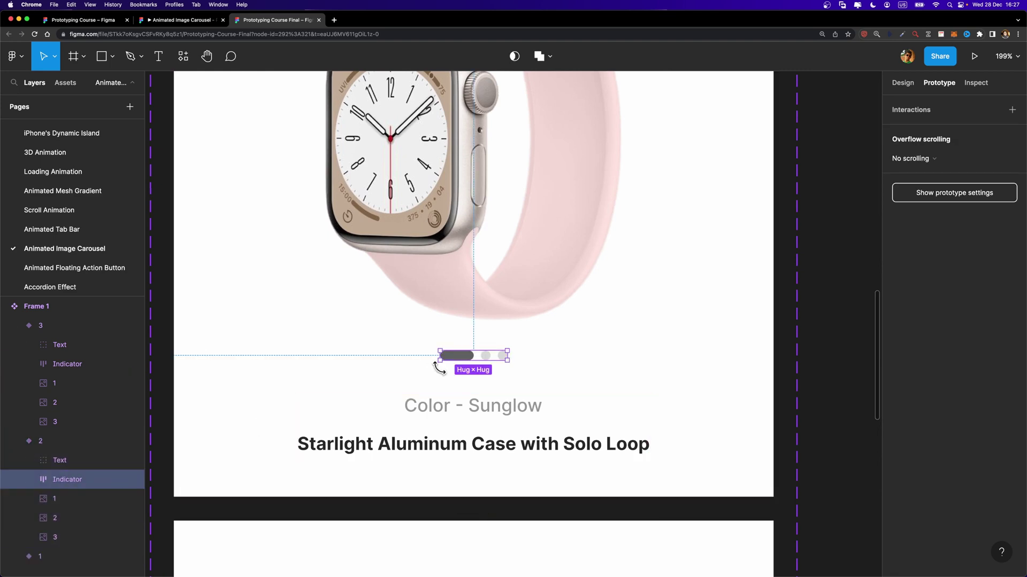
{"action": "left_click", "coordinate": [455, 356]}
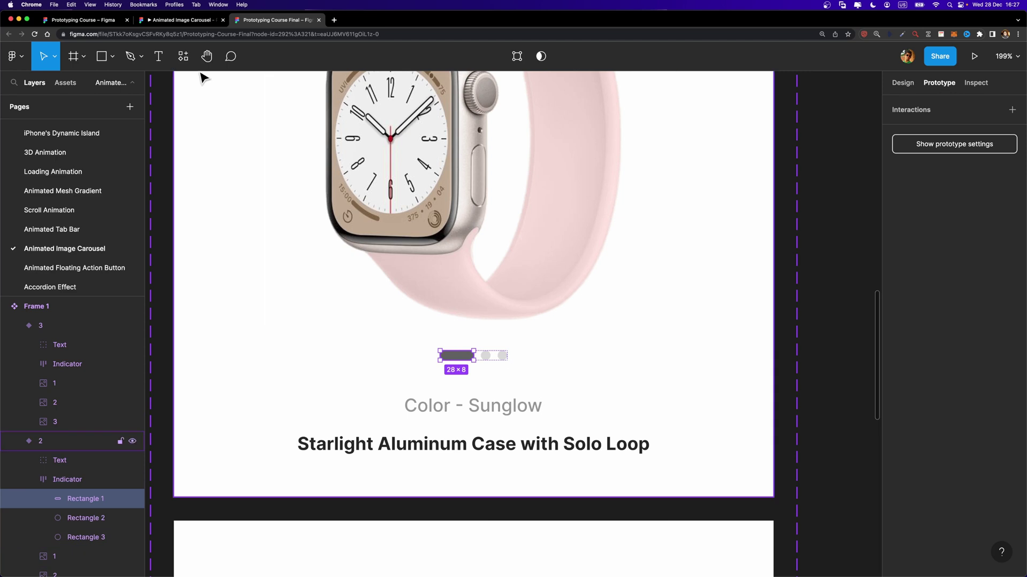
{"action": "left_click", "coordinate": [165, 22]}
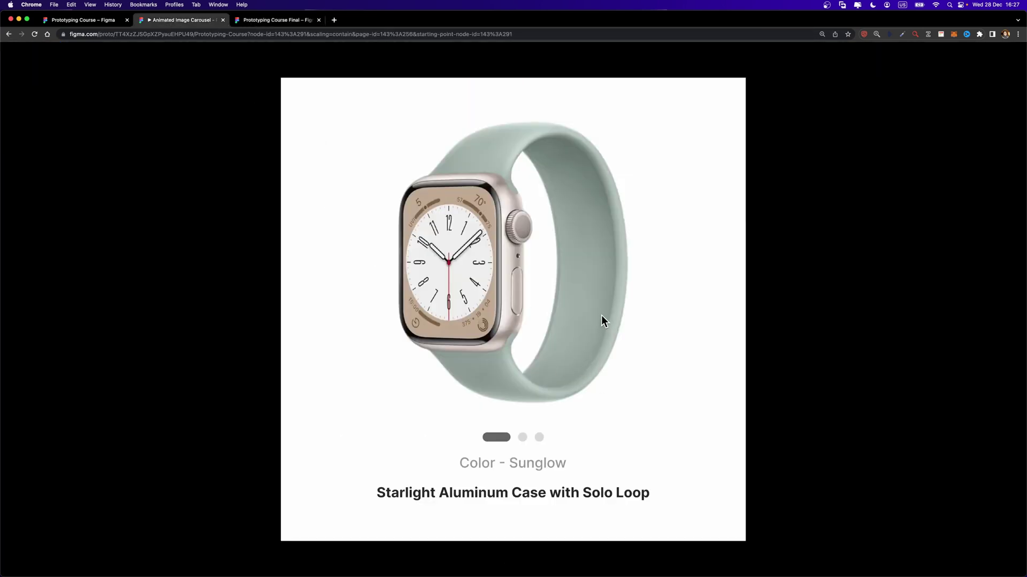
{"action": "left_click_drag", "start_coordinate": [601, 313], "coordinate": [385, 323]}
{"action": "left_click_drag", "start_coordinate": [490, 437], "coordinate": [537, 451]}
Widen slide 2's middle indicator dot to 28 and eyedrop the dark grey pill fill.
{"action": "left_click", "coordinate": [263, 20]}
{"action": "scroll", "coordinate": [462, 357], "scroll_direction": "up", "scroll_amount": 5}
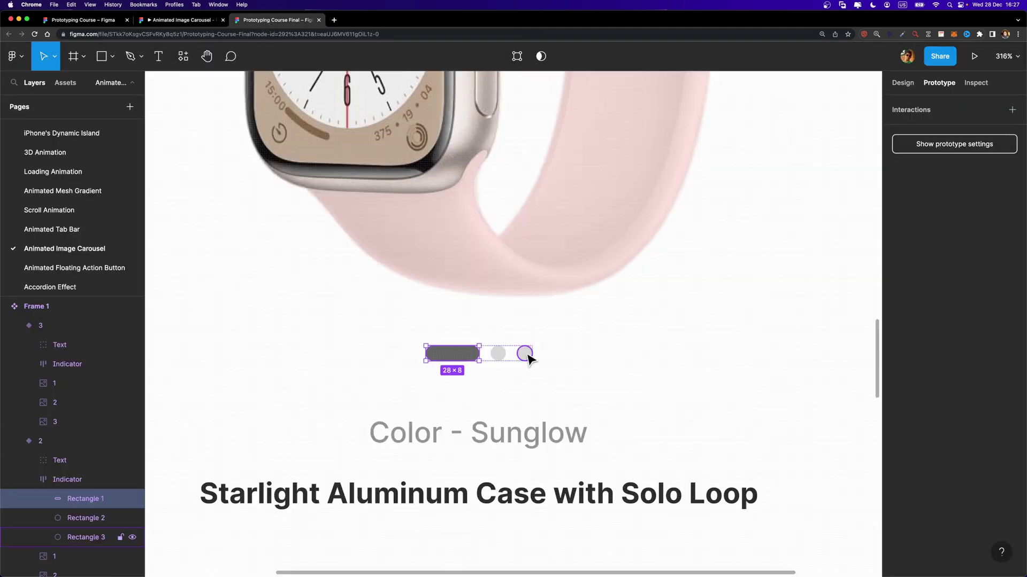
{"action": "left_click", "coordinate": [500, 354]}
{"action": "left_click", "coordinate": [892, 84]}
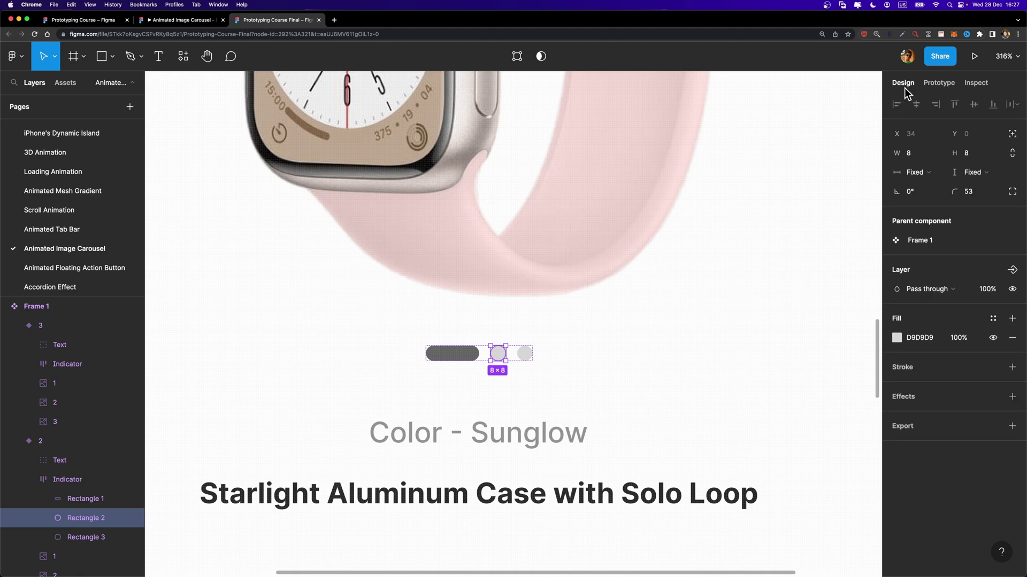
{"action": "left_click", "coordinate": [917, 155]}
{"action": "type", "text": "28"}
{"action": "key", "text": "Return"}
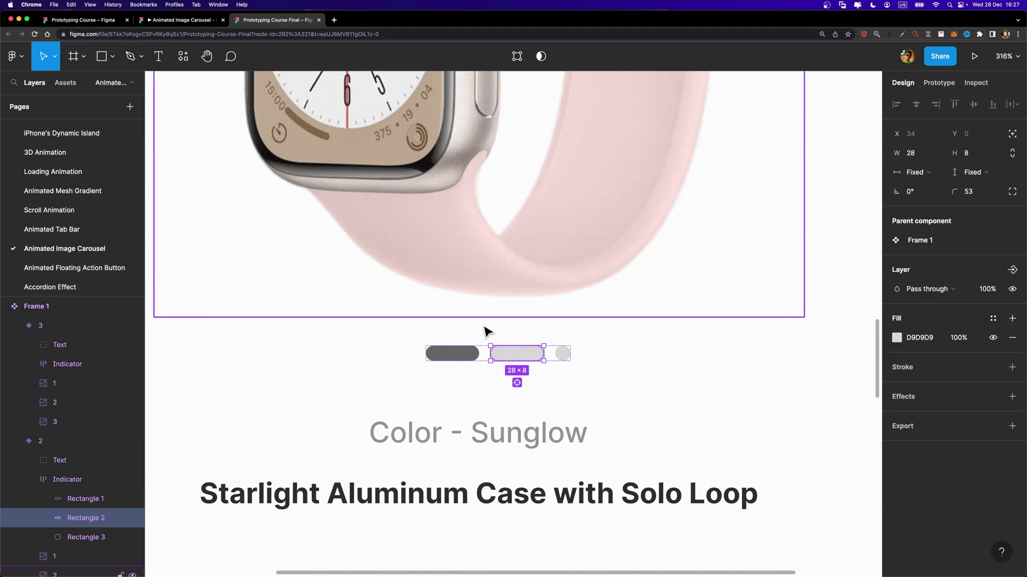
{"action": "left_click", "coordinate": [896, 337]}
{"action": "left_click", "coordinate": [754, 442]}
{"action": "left_click", "coordinate": [468, 350]}
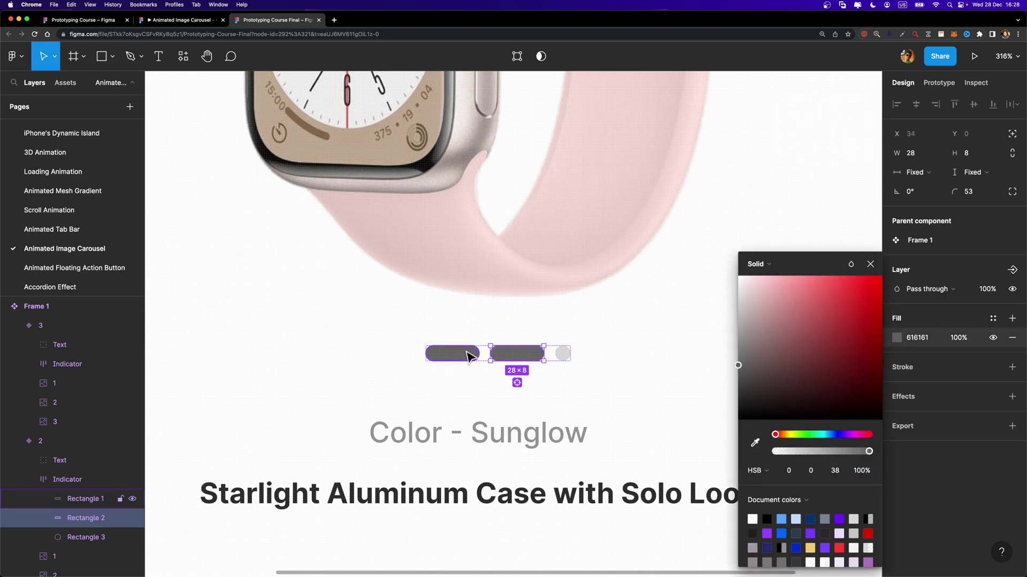
Shrink slide 2's first indicator pill to width 8 with the light grey dot fill.
{"action": "left_click", "coordinate": [468, 356]}
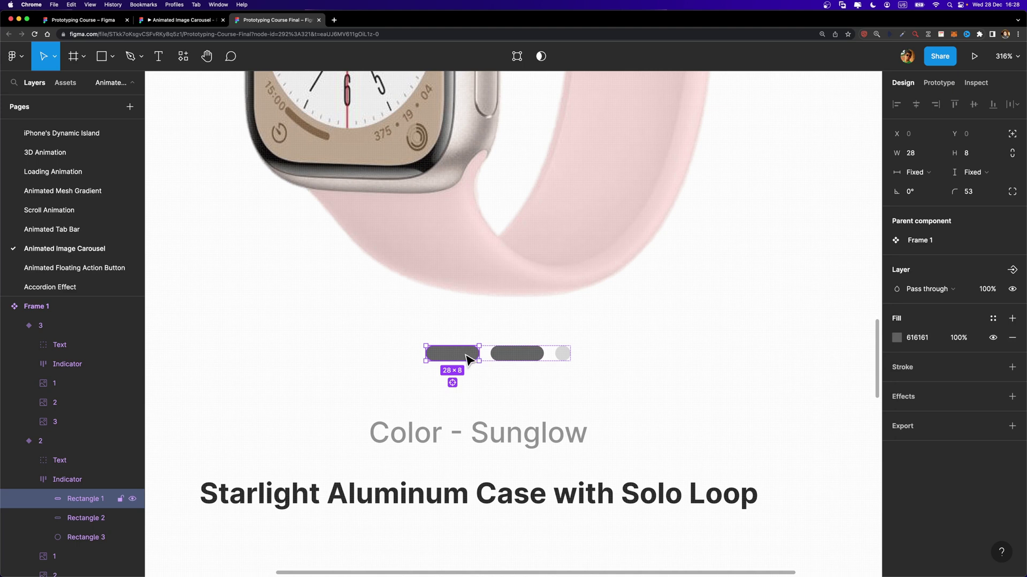
{"action": "left_click", "coordinate": [917, 154]}
{"action": "type", "text": "8"}
{"action": "key", "text": "Return"}
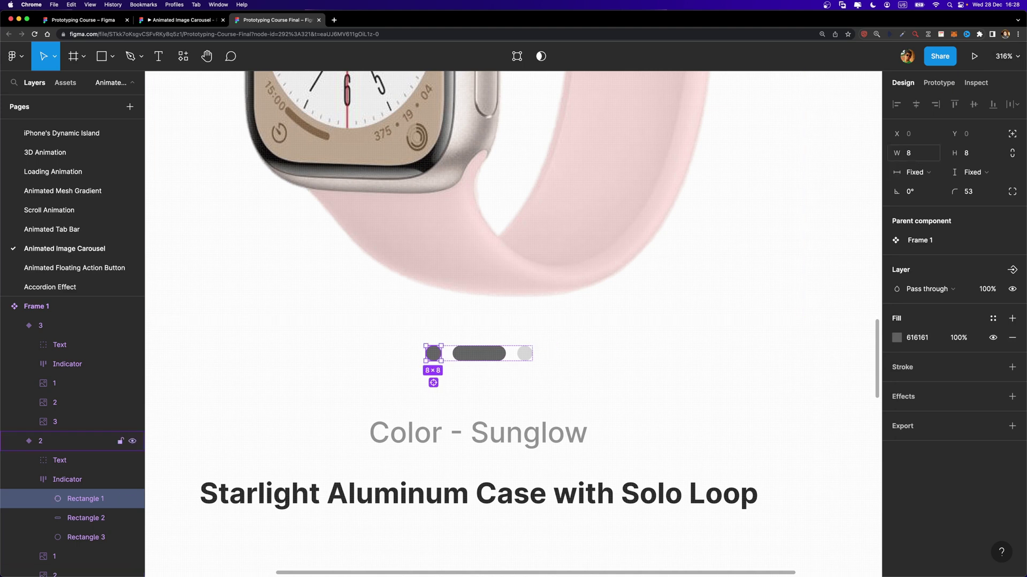
{"action": "left_click", "coordinate": [896, 337]}
{"action": "left_click", "coordinate": [755, 442]}
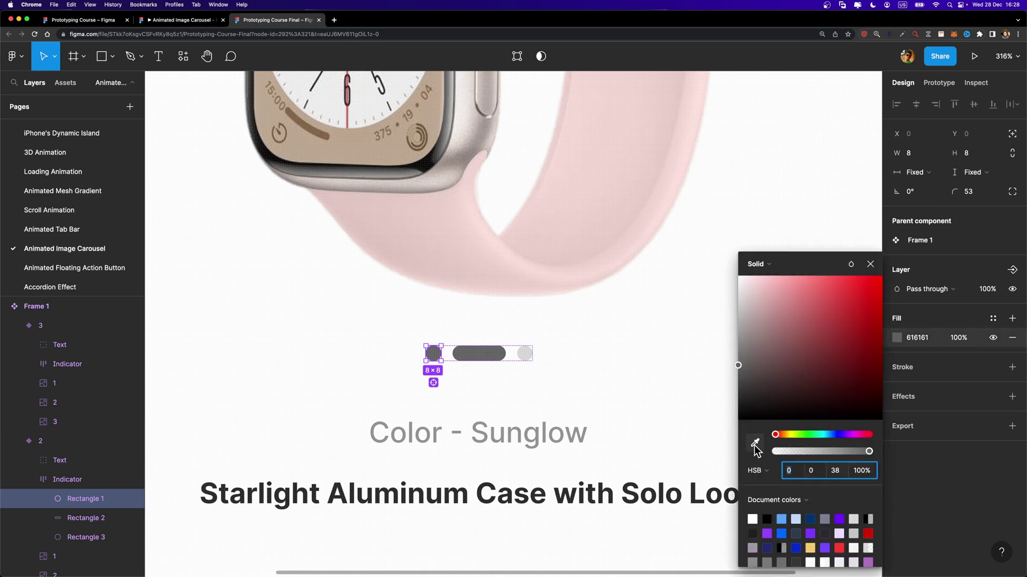
{"action": "left_click", "coordinate": [530, 347]}
{"action": "left_click", "coordinate": [550, 355]}
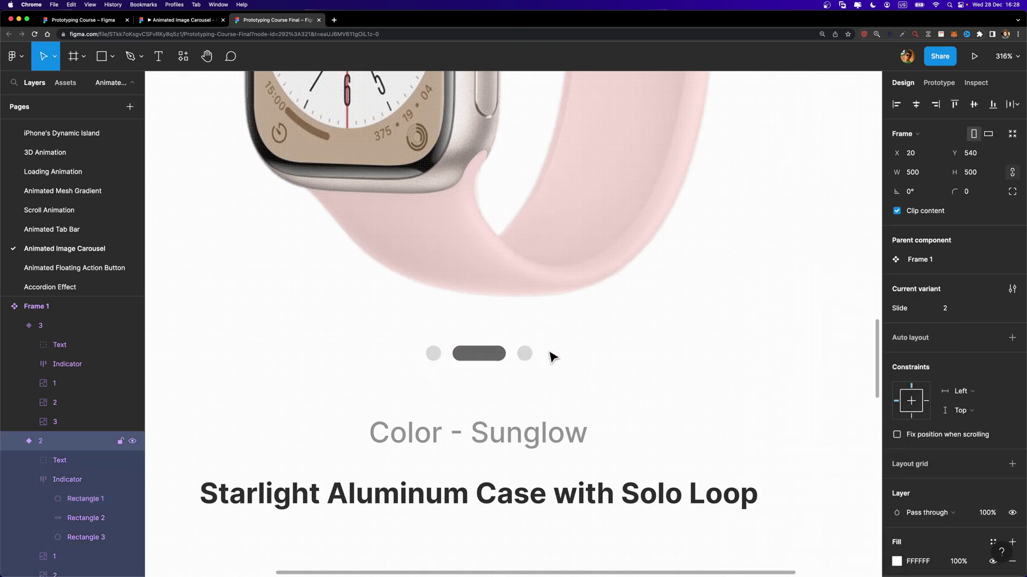
{"action": "scroll", "coordinate": [575, 362], "scroll_direction": "down", "scroll_amount": 5}
Widen slide 3's third indicator dot to 28 with the dark grey 616161 fill.
{"action": "scroll", "coordinate": [576, 363], "scroll_direction": "down", "scroll_amount": 10}
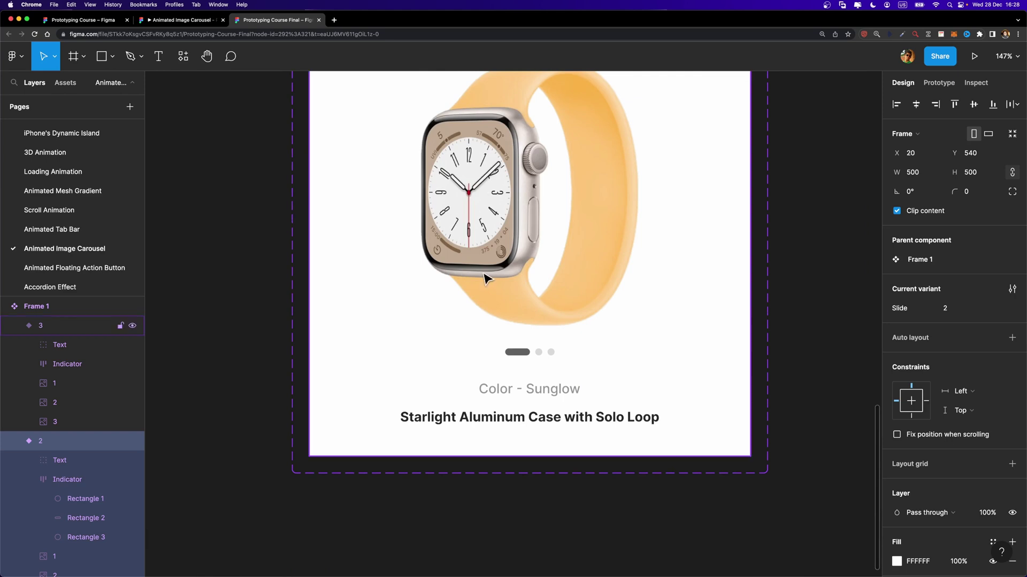
{"action": "scroll", "coordinate": [535, 353], "scroll_direction": "up", "scroll_amount": 5}
{"action": "left_click", "coordinate": [520, 338], "text": "super"}
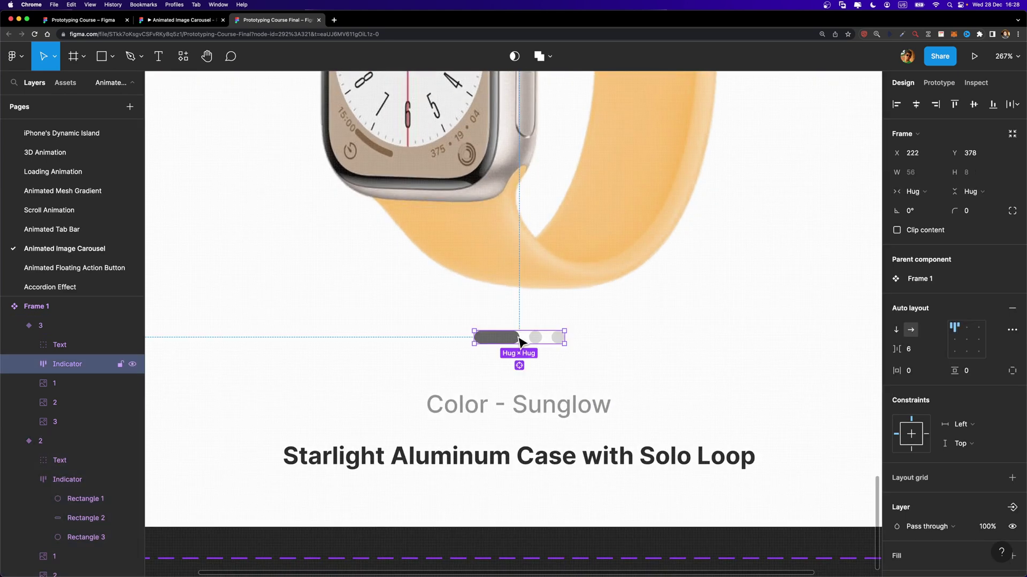
{"action": "left_click", "coordinate": [29, 364]}
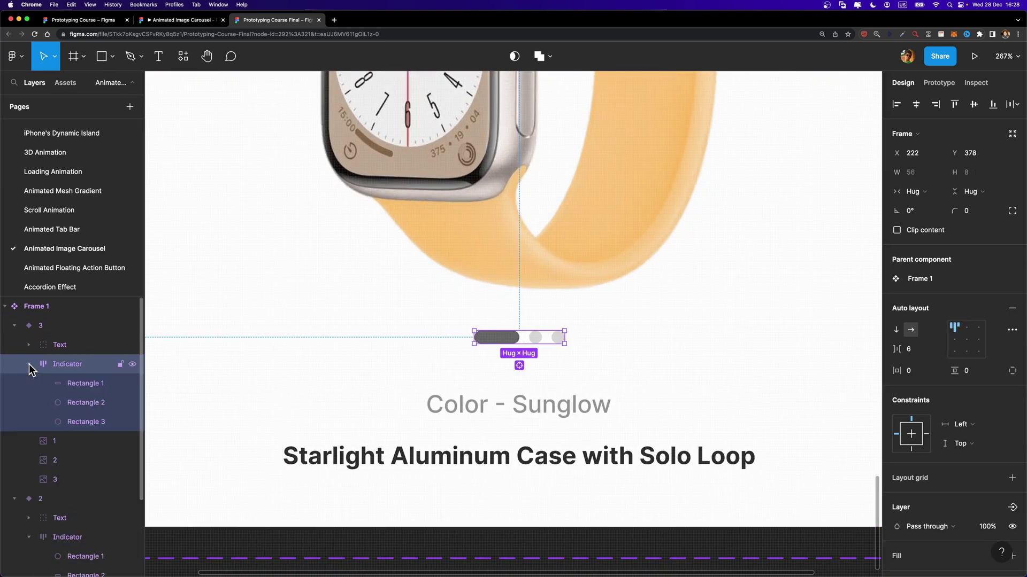
{"action": "left_click", "coordinate": [557, 337]}
{"action": "left_click", "coordinate": [920, 155]}
{"action": "type", "text": "2"}
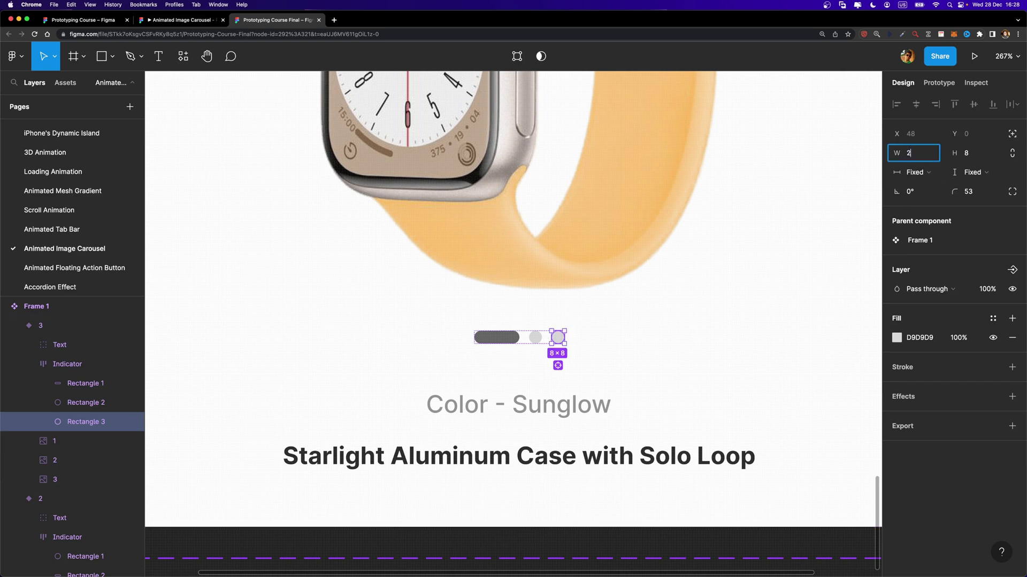
{"action": "type", "text": "8"}
{"action": "key", "text": "Return"}
{"action": "left_click", "coordinate": [897, 338]}
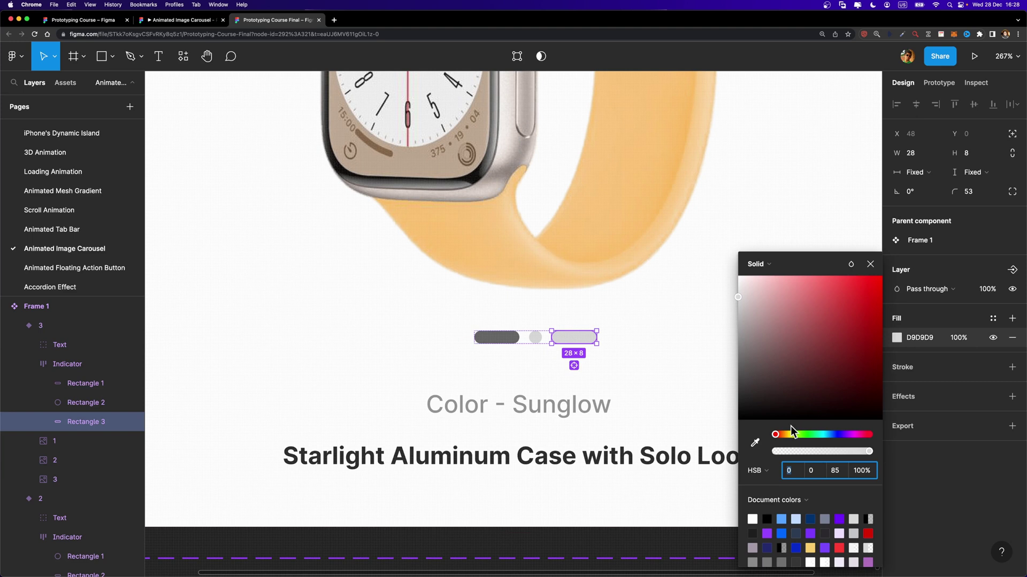
{"action": "left_click", "coordinate": [755, 443]}
{"action": "left_click", "coordinate": [508, 340]}
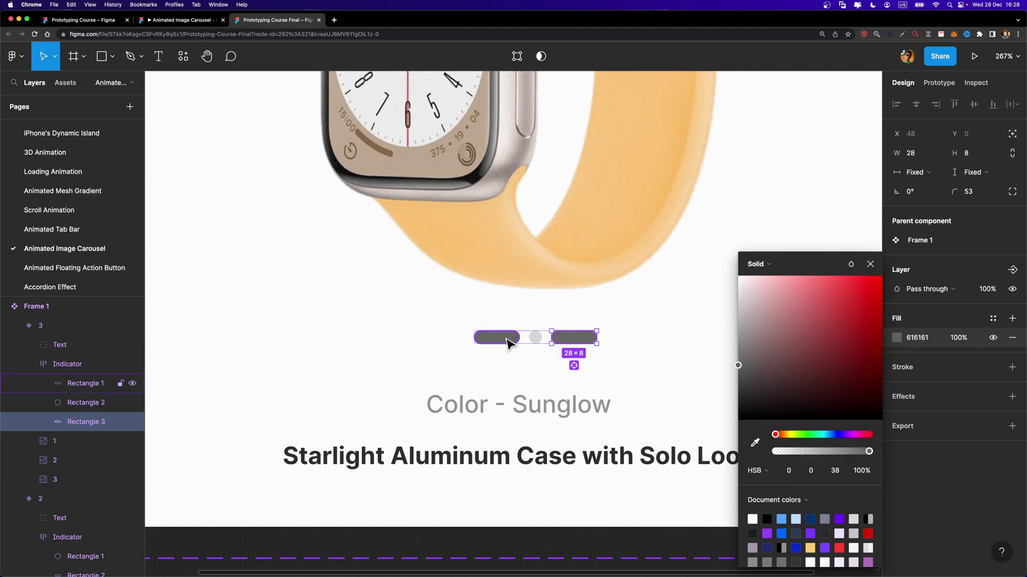
Shrink slide 3's first indicator pill to width 8 with a light grey fill.
{"action": "left_click", "coordinate": [508, 340]}
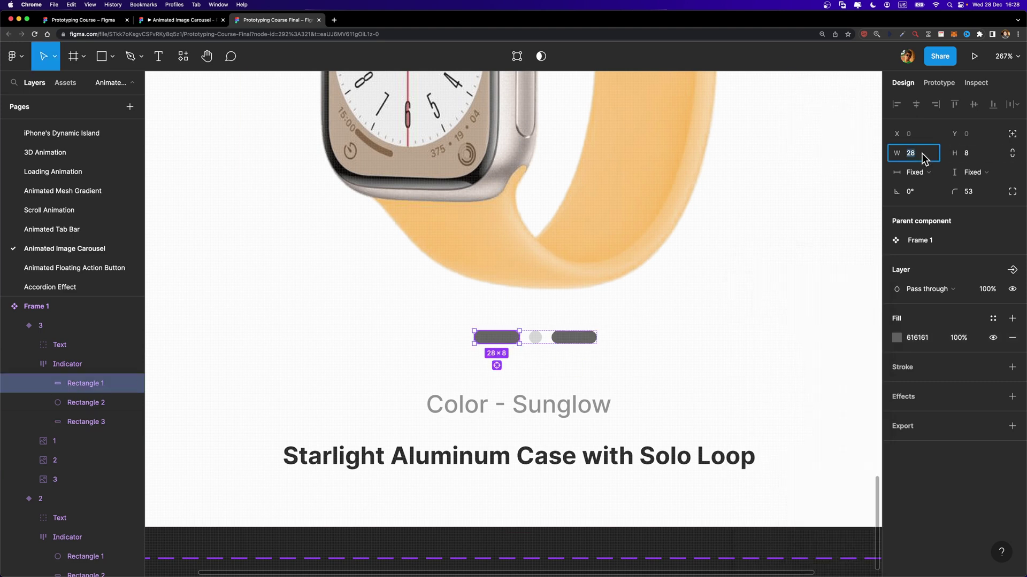
{"action": "type", "text": "8"}
{"action": "key", "text": "Return"}
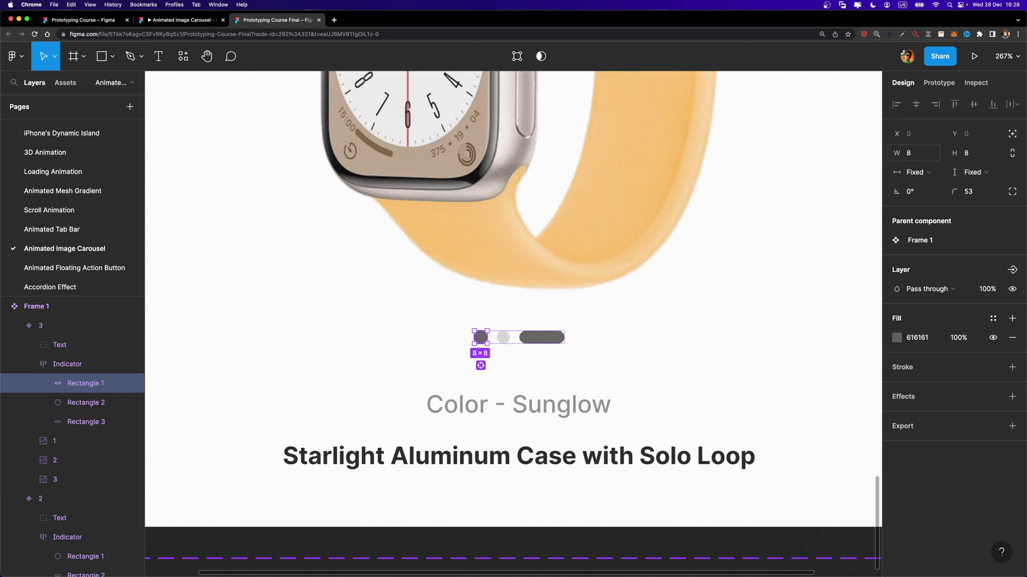
{"action": "left_click", "coordinate": [896, 338]}
{"action": "left_click", "coordinate": [755, 442]}
{"action": "left_click", "coordinate": [503, 339]}
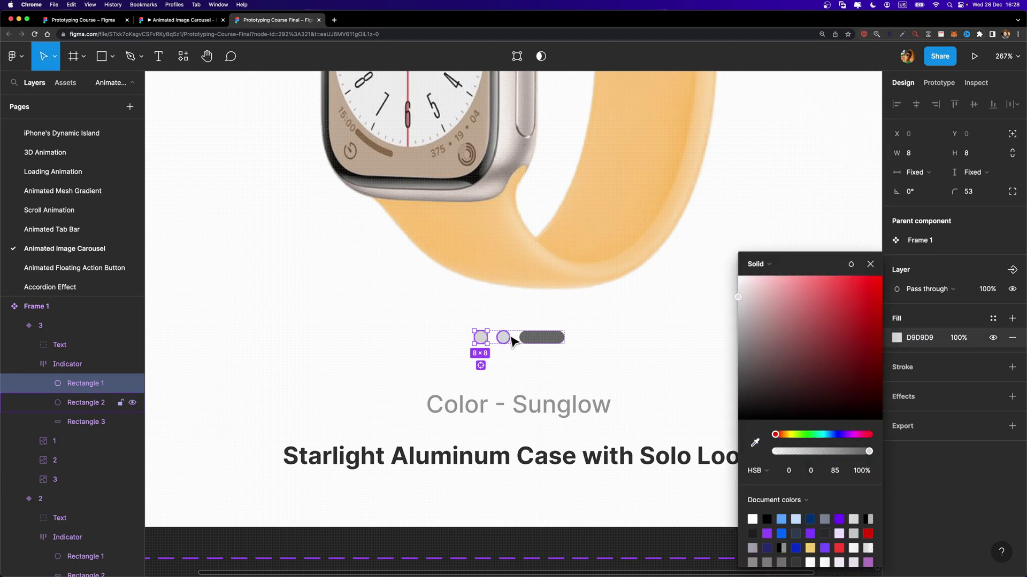
{"action": "left_click", "coordinate": [618, 330]}
{"action": "scroll", "coordinate": [628, 340], "scroll_direction": "down", "scroll_amount": 5}
{"action": "scroll", "coordinate": [647, 330], "scroll_direction": "down", "scroll_amount": 4}
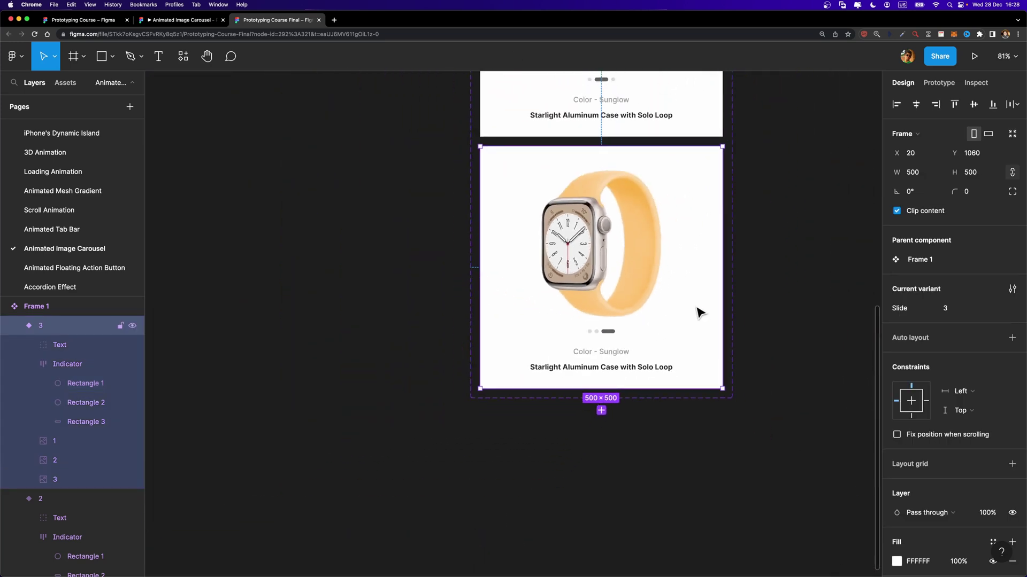
{"action": "scroll", "coordinate": [691, 269], "scroll_direction": "down", "scroll_amount": 2}
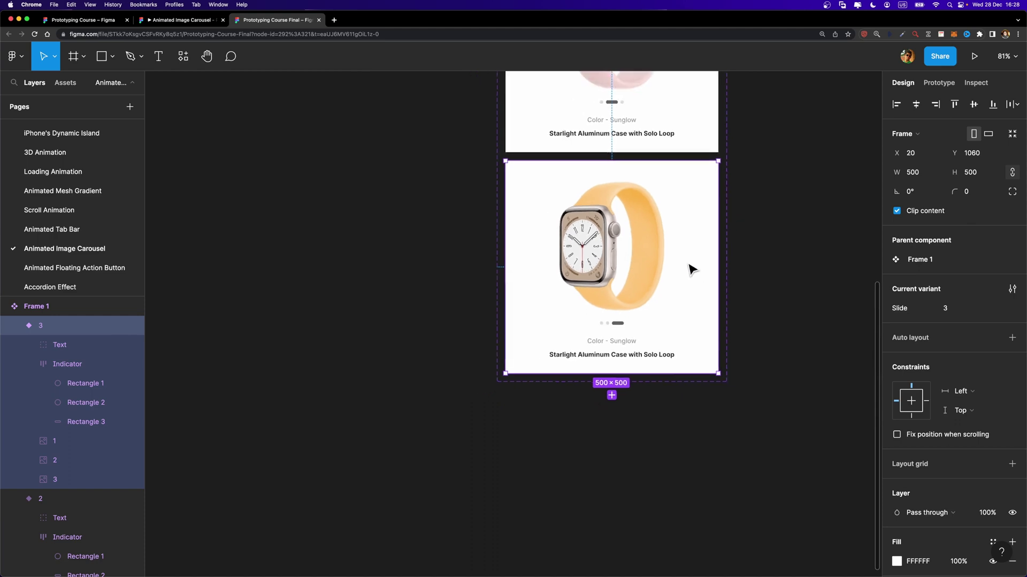
{"action": "scroll", "coordinate": [619, 407], "scroll_direction": "up", "scroll_amount": 2}
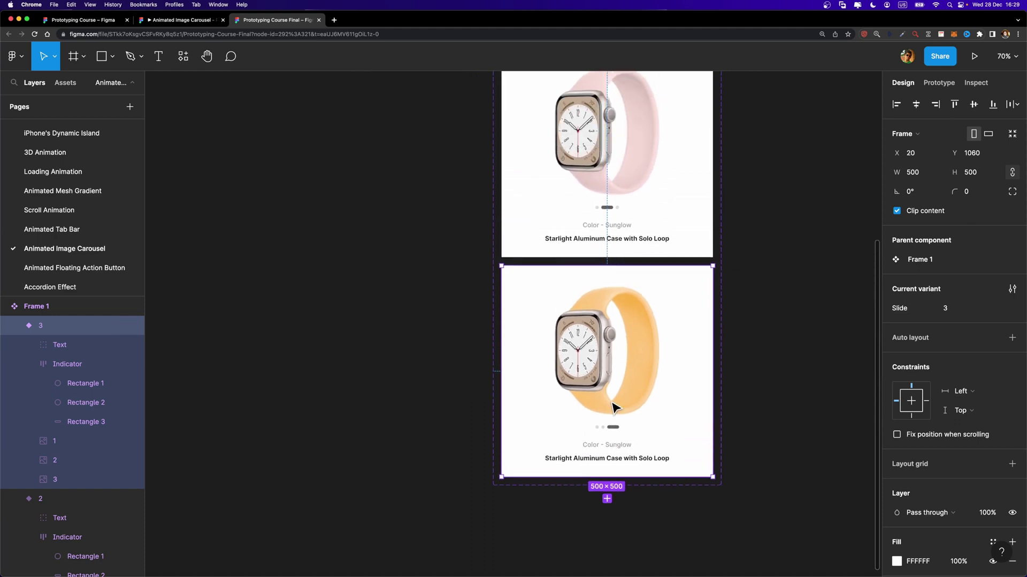
{"action": "scroll", "coordinate": [641, 404], "scroll_direction": "up", "scroll_amount": 2}
{"action": "scroll", "coordinate": [642, 404], "scroll_direction": "right", "scroll_amount": 2}
{"action": "scroll", "coordinate": [599, 465], "scroll_direction": "up", "scroll_amount": 2}
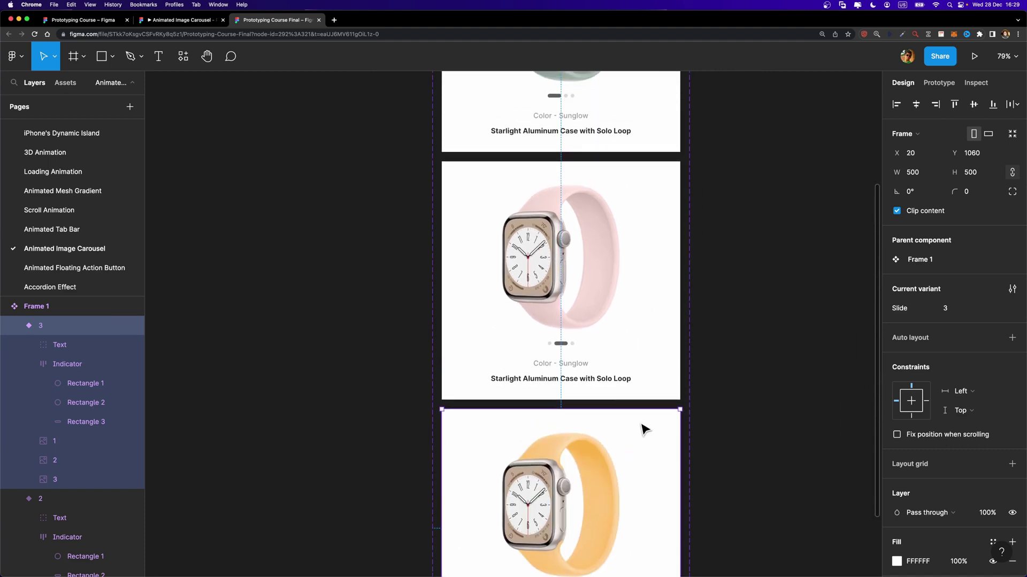
{"action": "scroll", "coordinate": [643, 426], "scroll_direction": "up", "scroll_amount": 2}
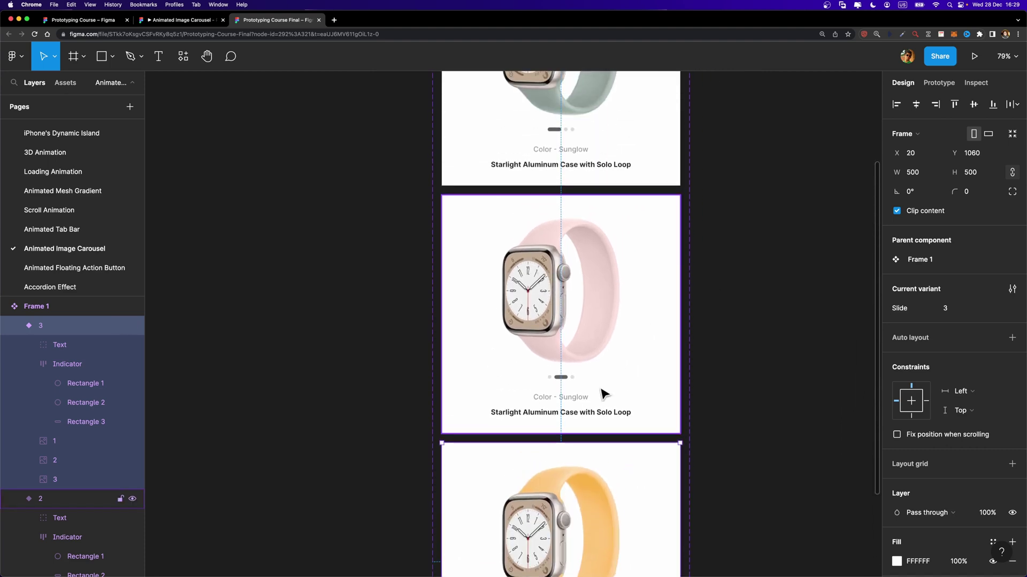
{"action": "scroll", "coordinate": [611, 385], "scroll_direction": "down", "scroll_amount": 5}
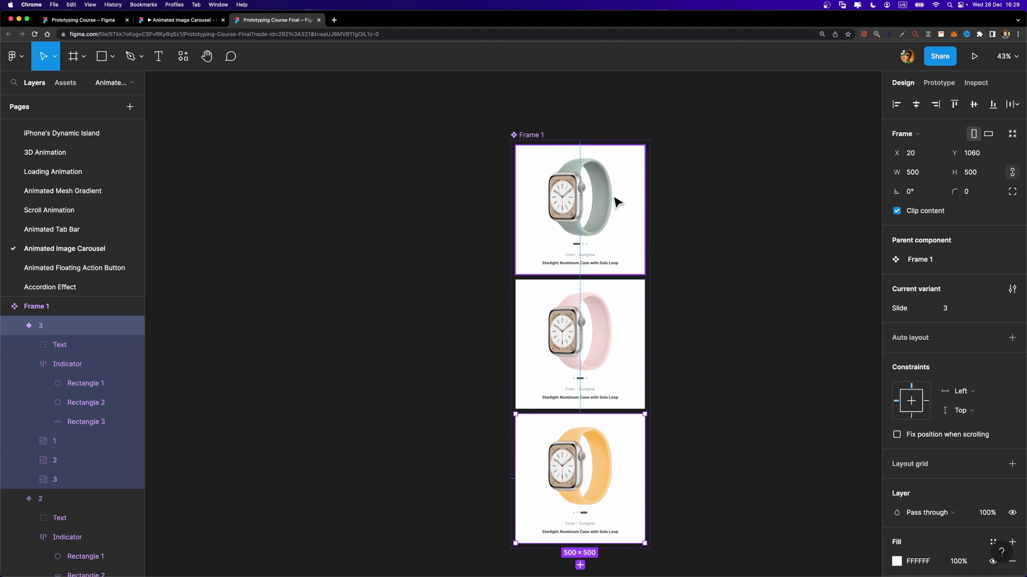
{"action": "key", "text": "shift+o"}
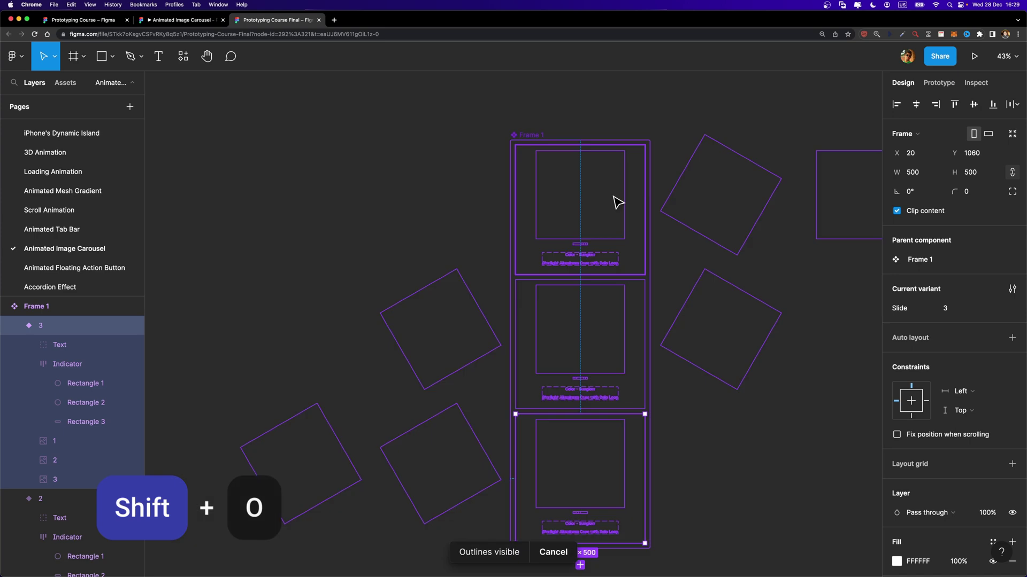
{"action": "scroll", "coordinate": [650, 261], "scroll_direction": "right", "scroll_amount": 5}
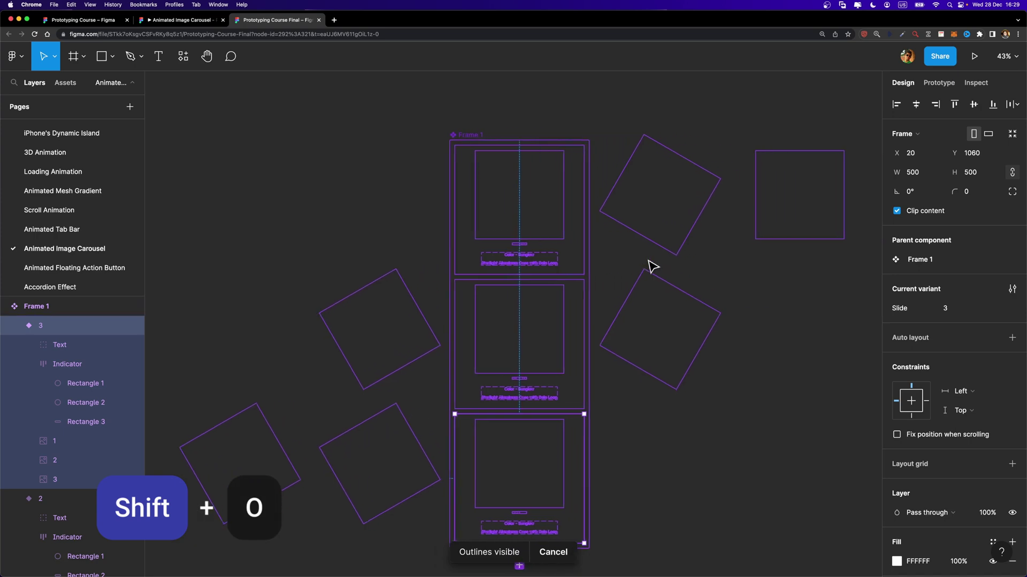
{"action": "scroll", "coordinate": [649, 265], "scroll_direction": "down", "scroll_amount": 2}
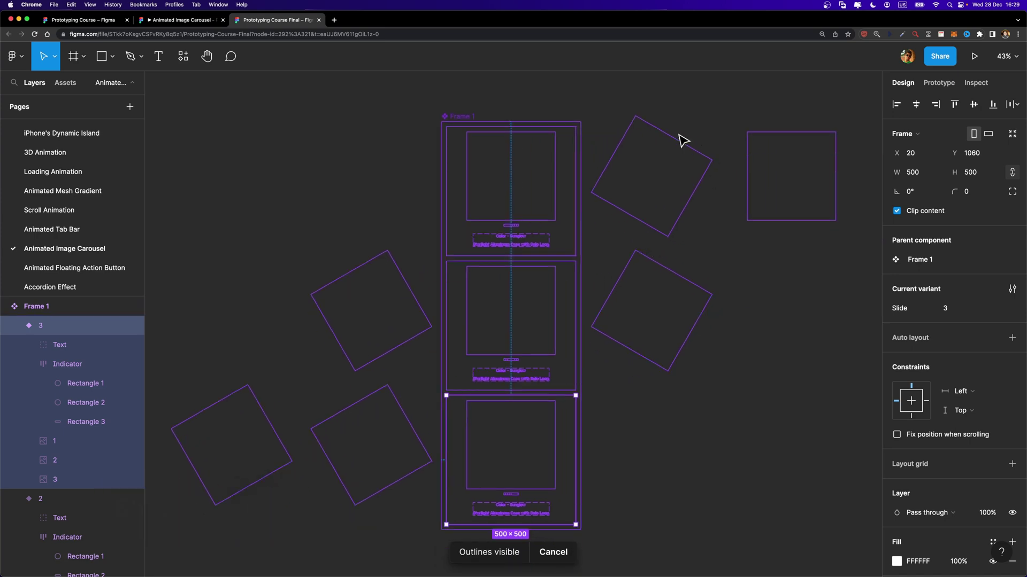
{"action": "left_click", "coordinate": [670, 148]}
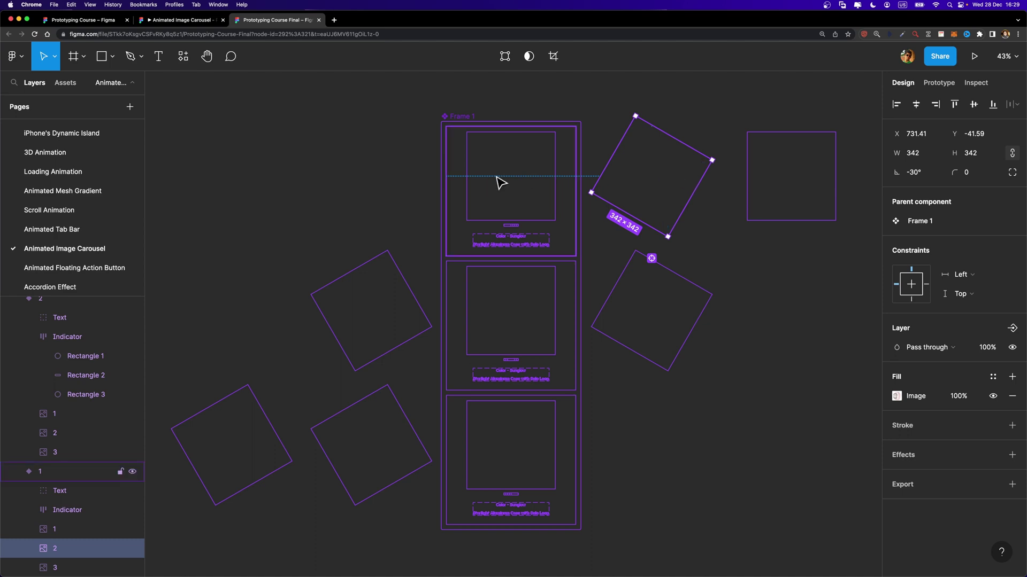
{"action": "key", "text": "super+y"}
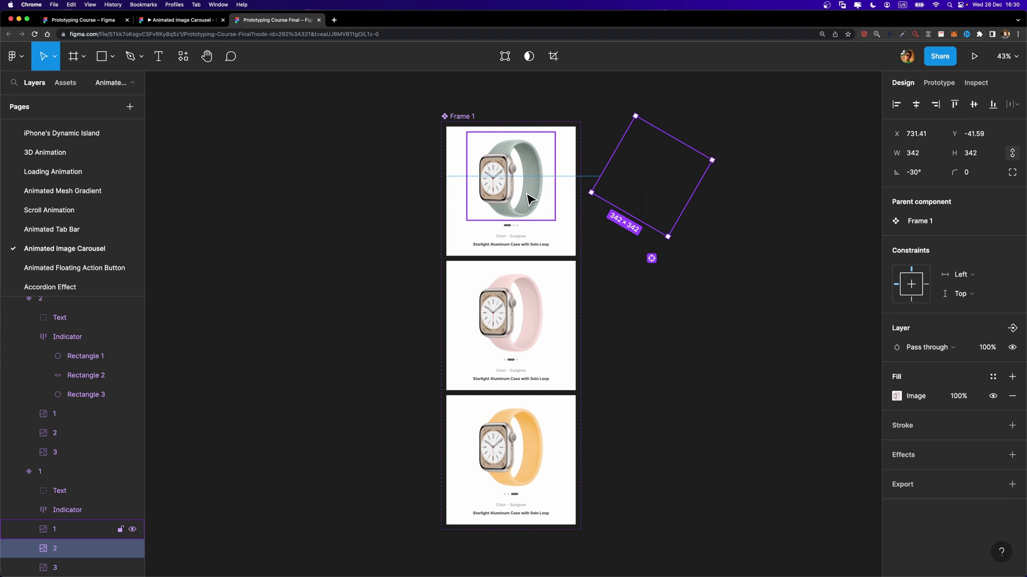
{"action": "key", "text": "Escape"}
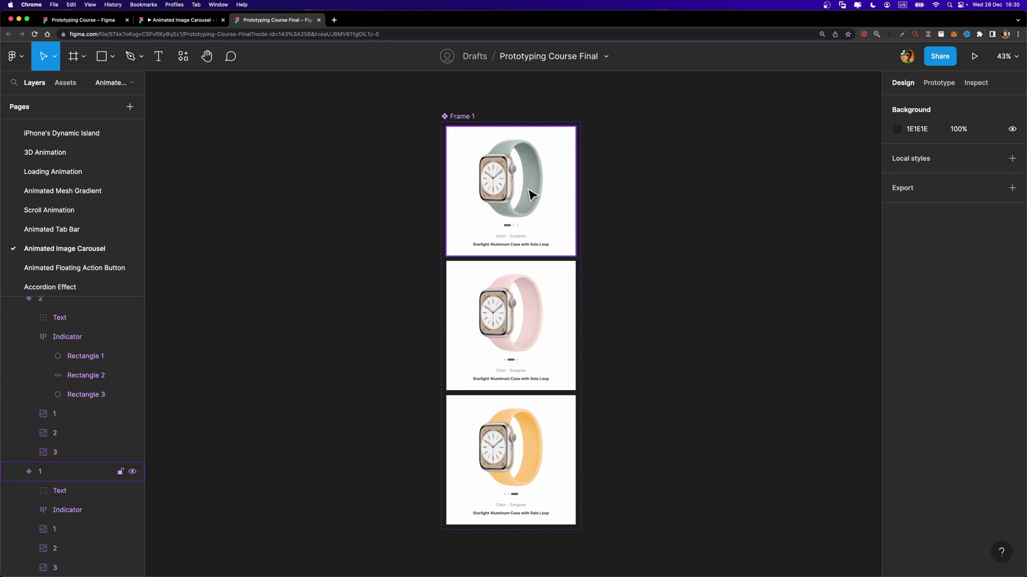
Connect slide 1's watch image to Slide 2 with an On drag, Smart animate interaction.
{"action": "left_click", "coordinate": [88, 470]}
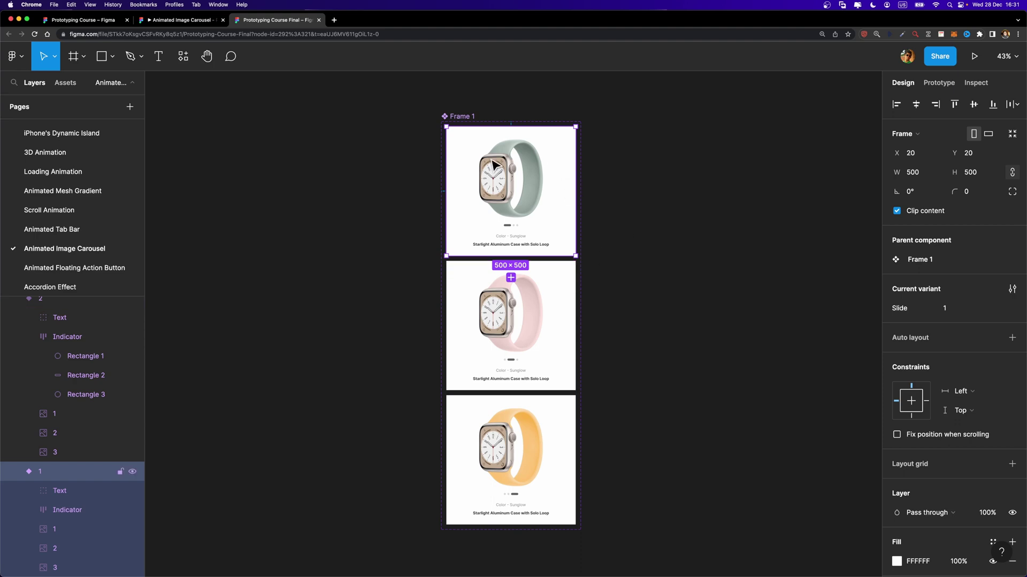
{"action": "left_click", "coordinate": [511, 172]}
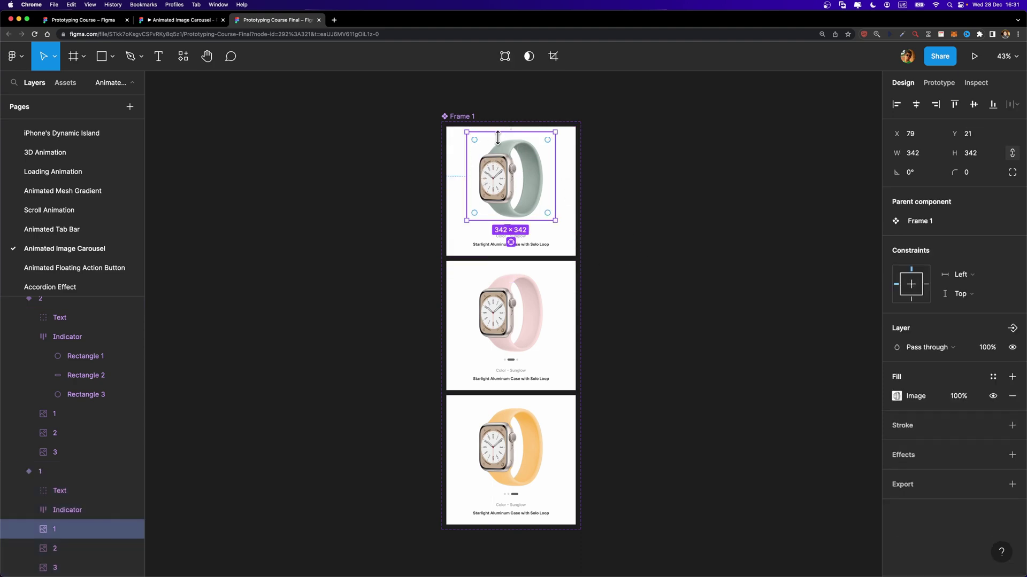
{"action": "left_click", "coordinate": [935, 84]}
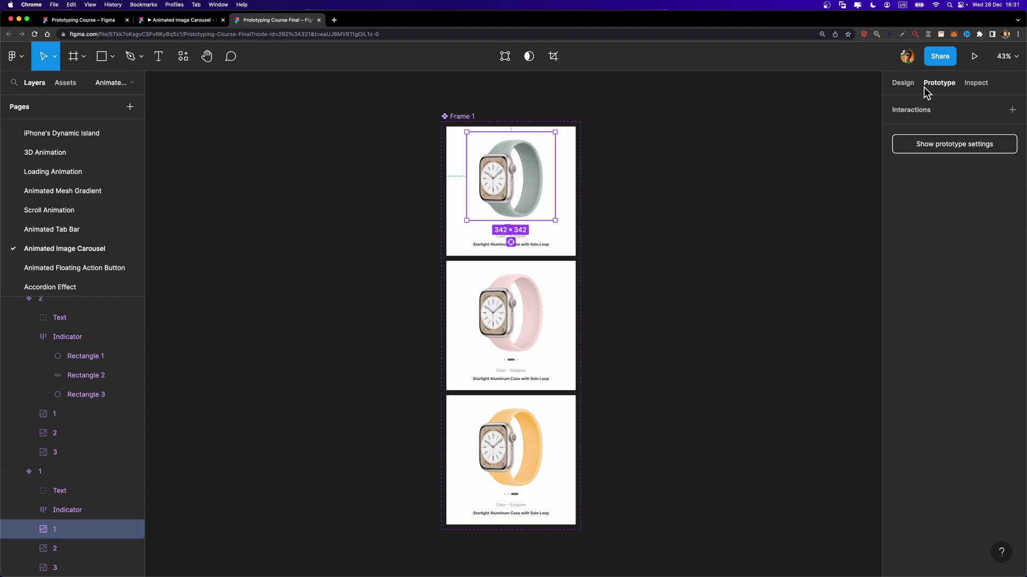
{"action": "left_click_drag", "start_coordinate": [511, 220], "coordinate": [518, 301]}
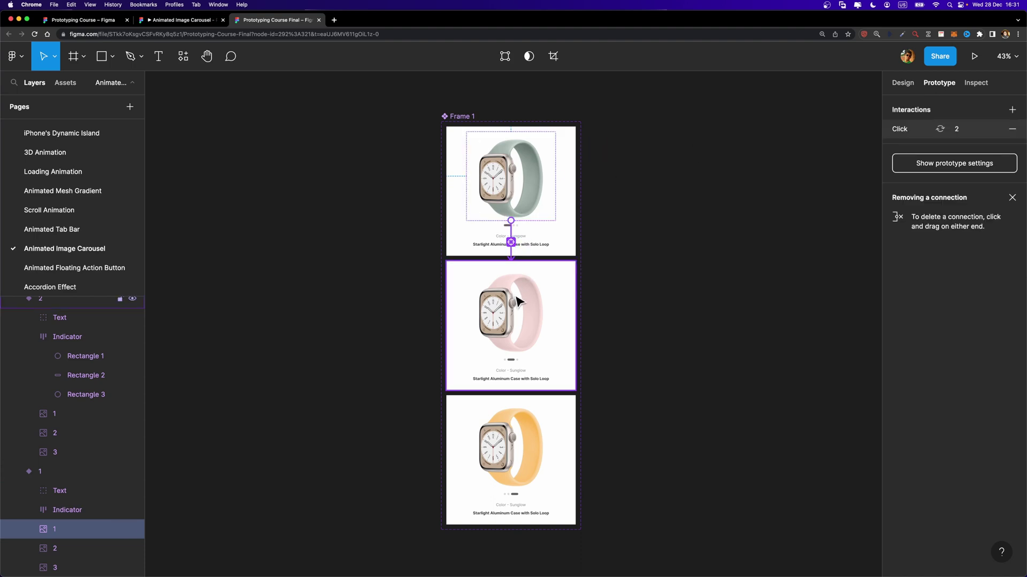
{"action": "left_click", "coordinate": [786, 161]}
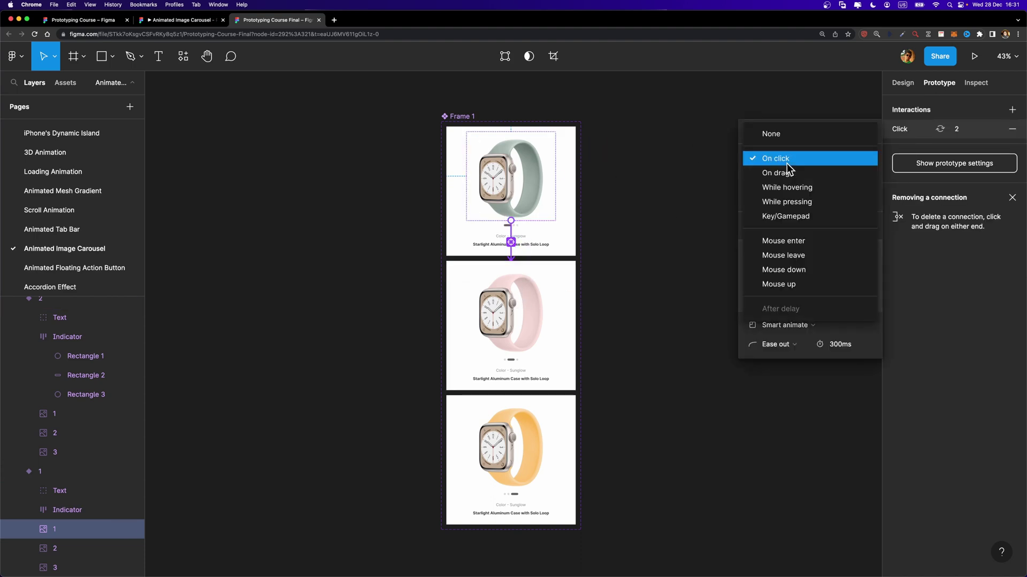
{"action": "left_click", "coordinate": [800, 174]}
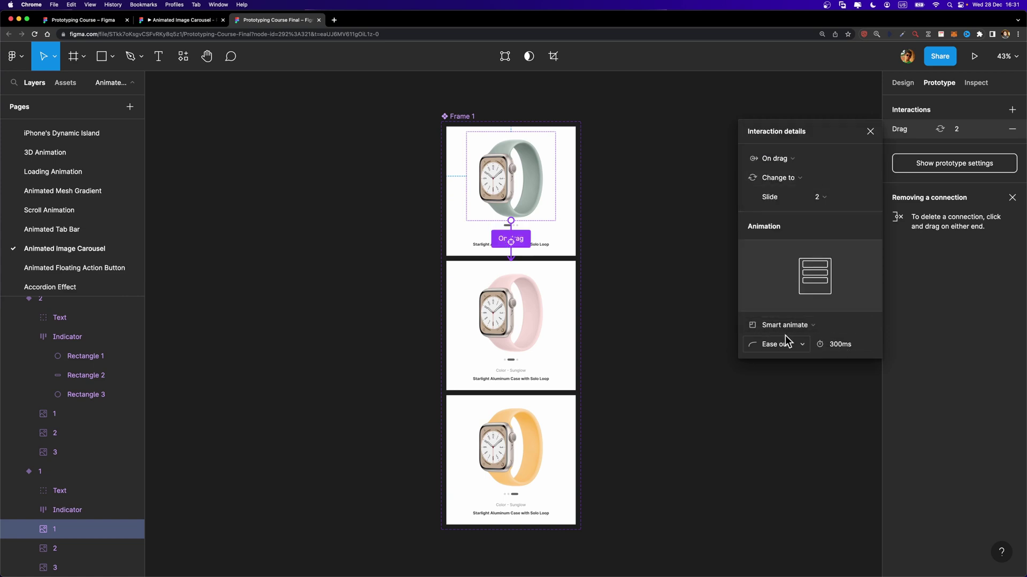
{"action": "left_click", "coordinate": [516, 308]}
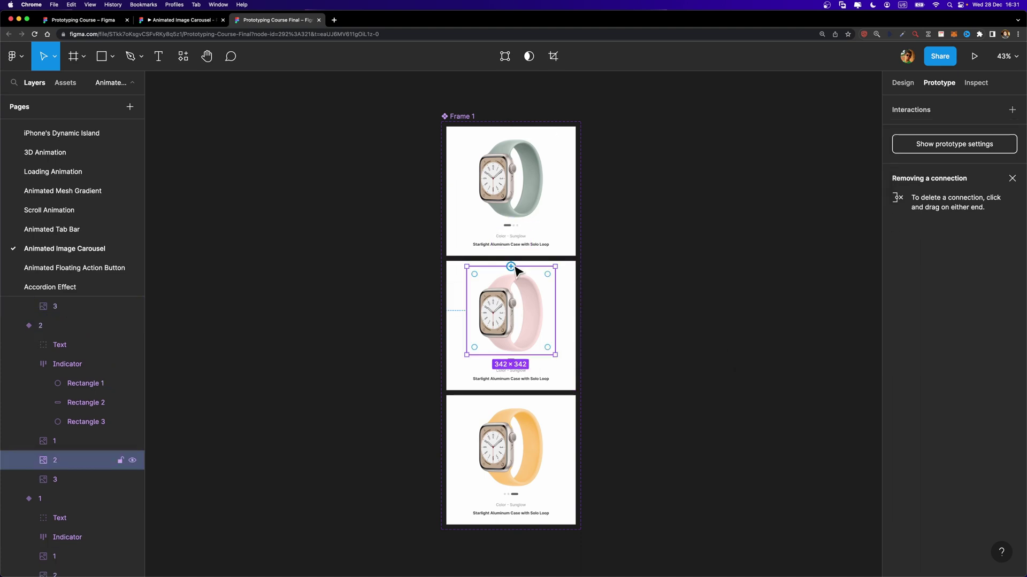
Link the pink watch image to slides 1 and 3 with On drag smart-animate triggers.
{"action": "left_click_drag", "start_coordinate": [512, 267], "coordinate": [517, 260]}
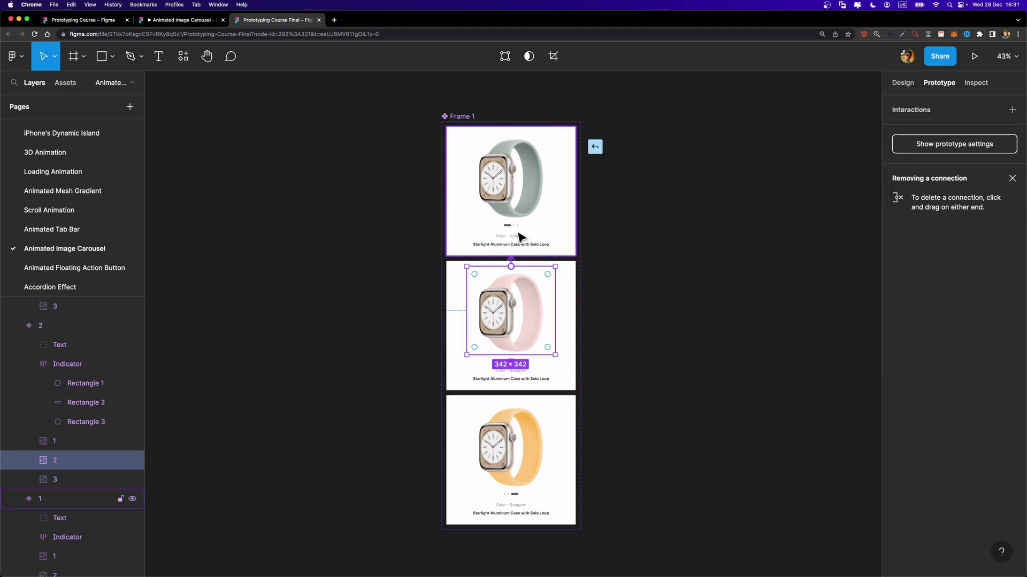
{"action": "left_click_drag", "start_coordinate": [519, 237], "coordinate": [520, 237]}
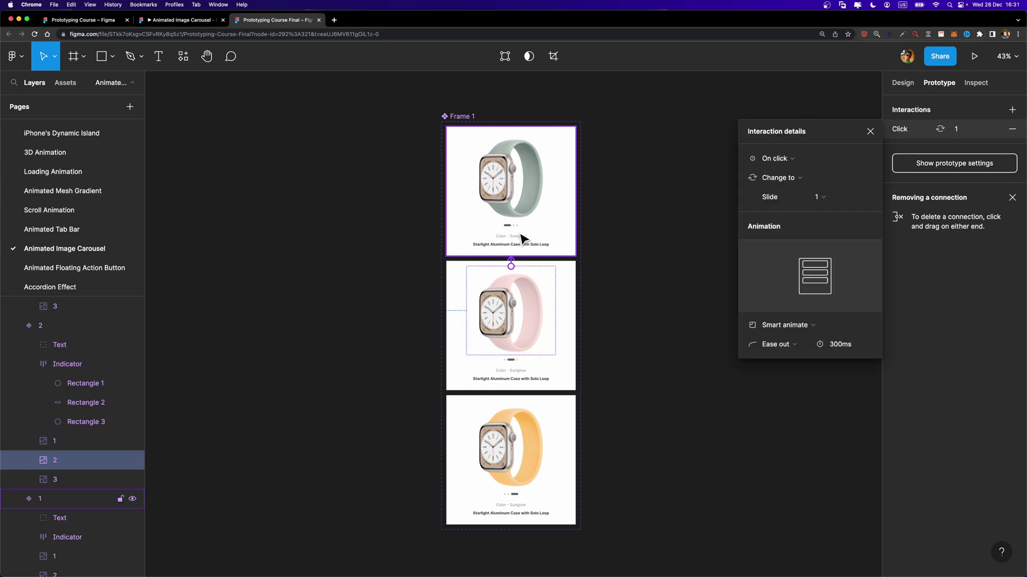
{"action": "left_click", "coordinate": [775, 162]}
{"action": "left_click", "coordinate": [778, 174]}
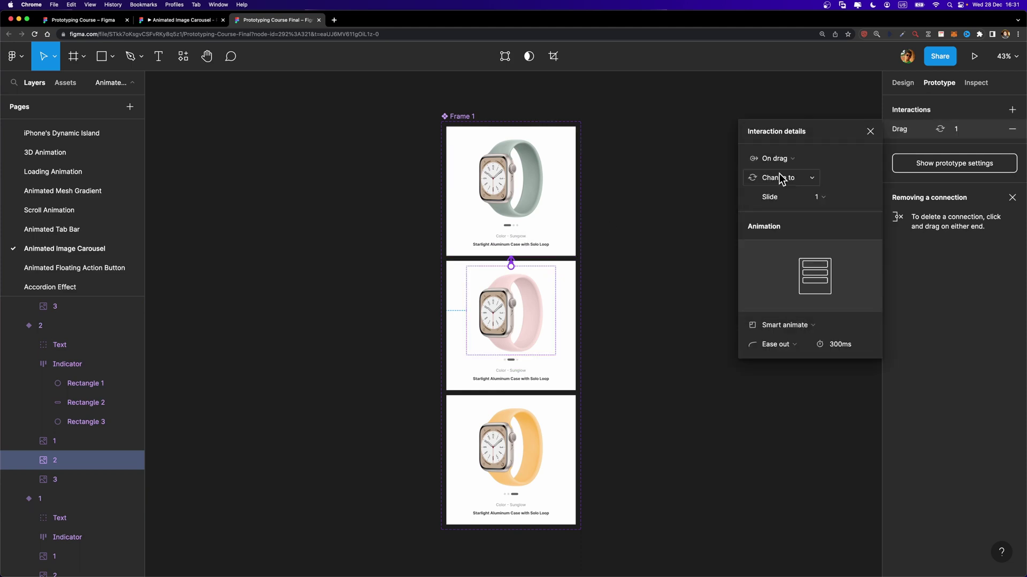
{"action": "left_click", "coordinate": [870, 131]}
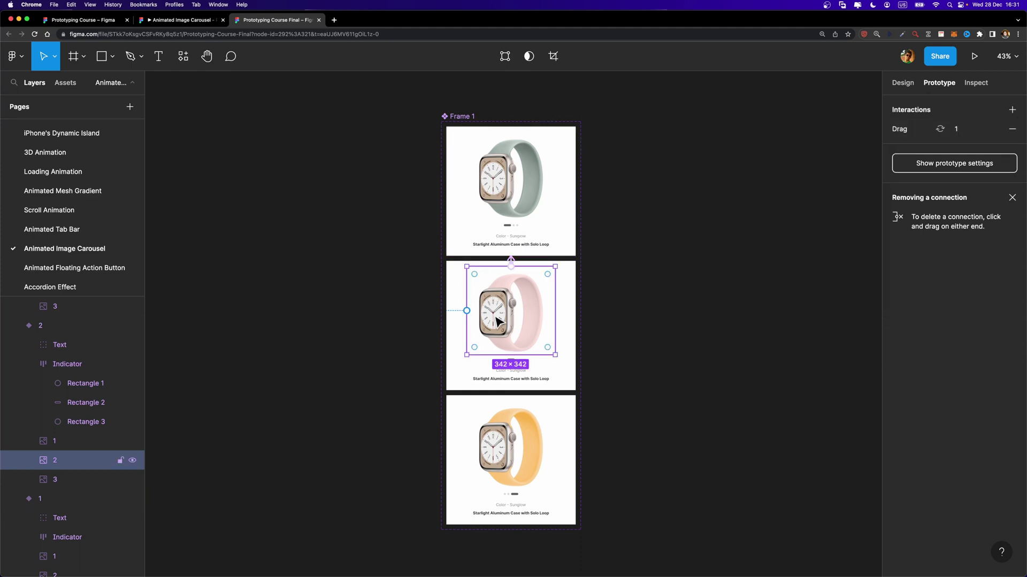
{"action": "left_click_drag", "start_coordinate": [511, 355], "coordinate": [512, 429]}
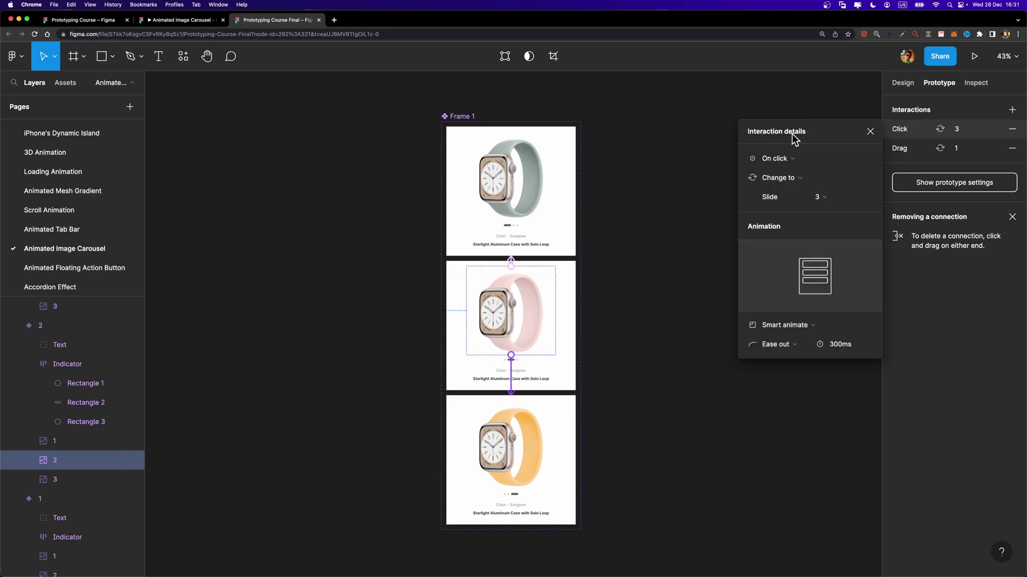
{"action": "left_click", "coordinate": [778, 158]}
{"action": "left_click", "coordinate": [778, 173]}
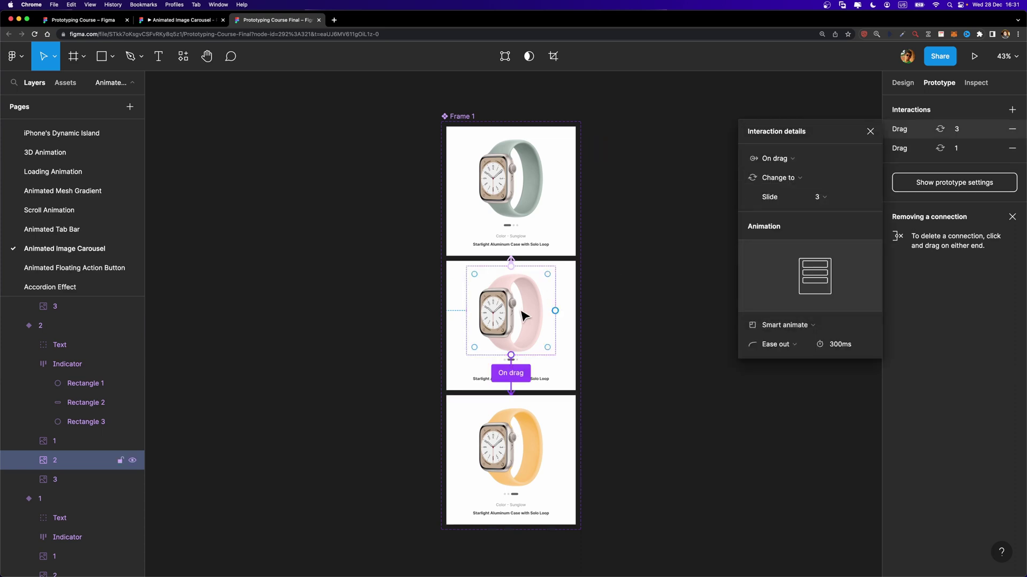
Link the yellow watch image back to slide 2 with an On drag trigger.
{"action": "left_click", "coordinate": [513, 434]}
{"action": "left_click_drag", "start_coordinate": [512, 398], "coordinate": [522, 367]}
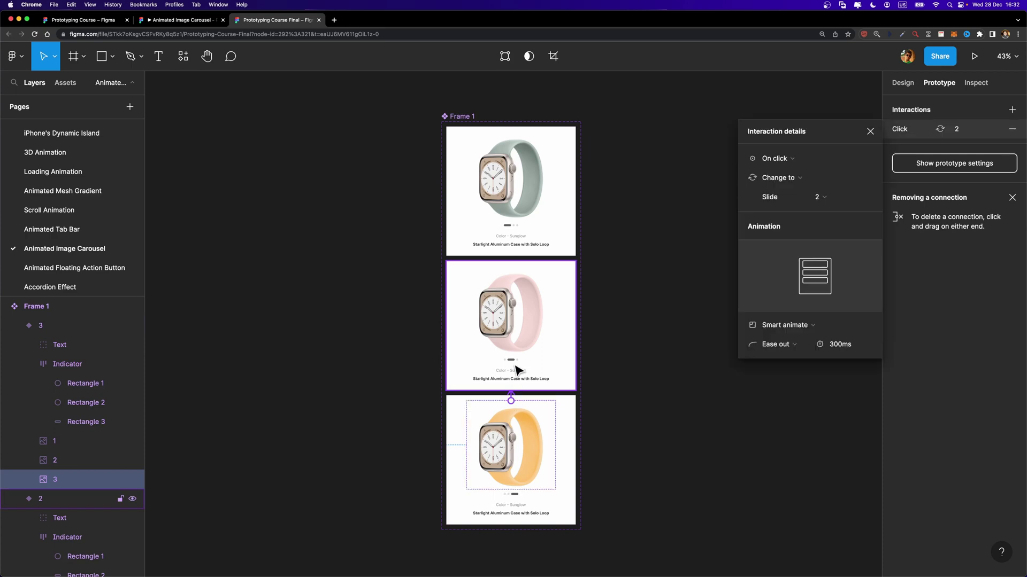
{"action": "left_click", "coordinate": [768, 160]}
{"action": "left_click", "coordinate": [780, 174]}
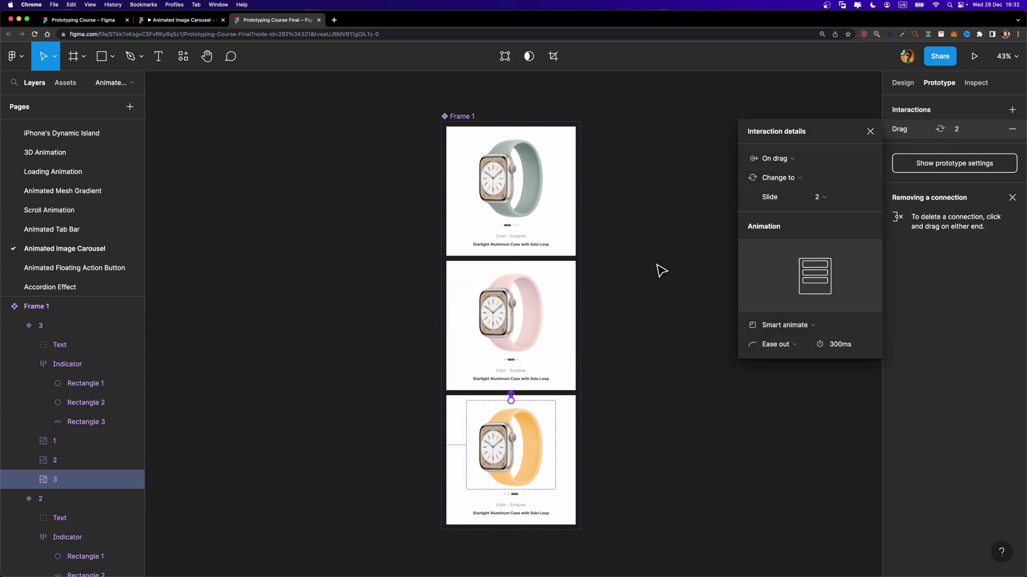
{"action": "left_click", "coordinate": [871, 132]}
{"action": "scroll", "coordinate": [756, 208], "scroll_direction": "right", "scroll_amount": 5}
{"action": "key", "text": "f"}
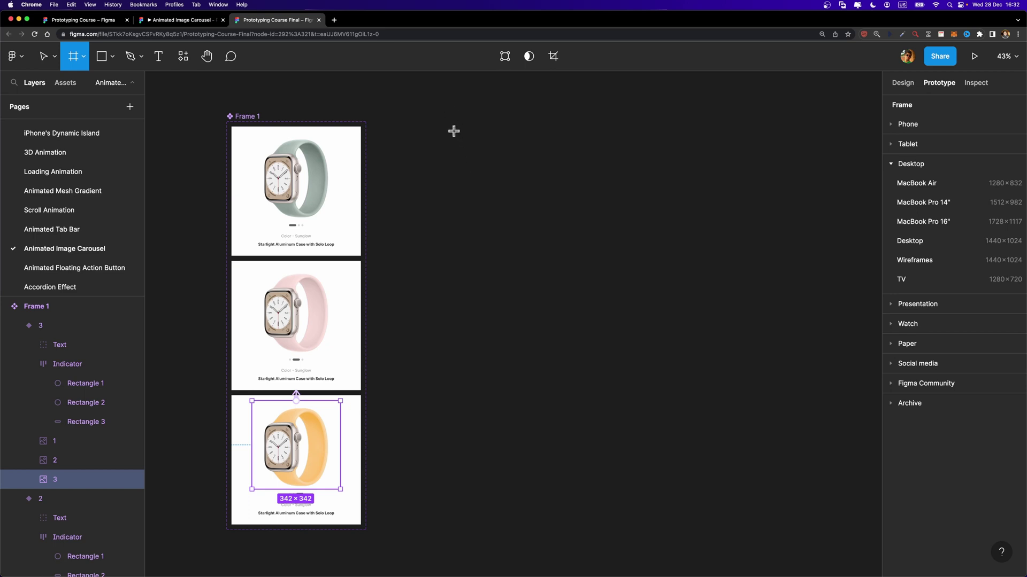
Draw Frame 2 beside the slides, set its width to 500, and show the component assets.
{"action": "key", "text": "Escape"}
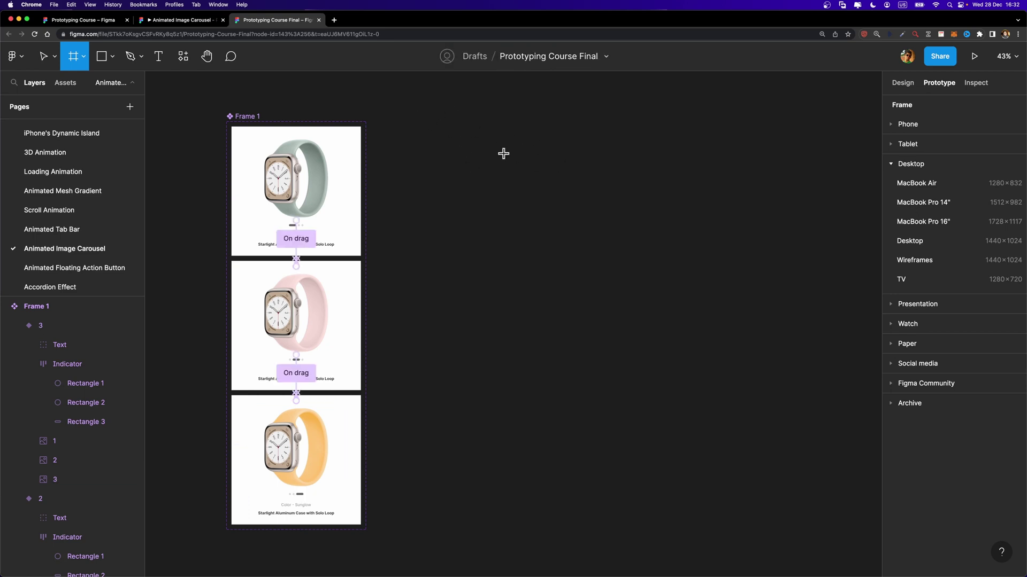
{"action": "left_click_drag", "start_coordinate": [478, 129], "coordinate": [635, 286]}
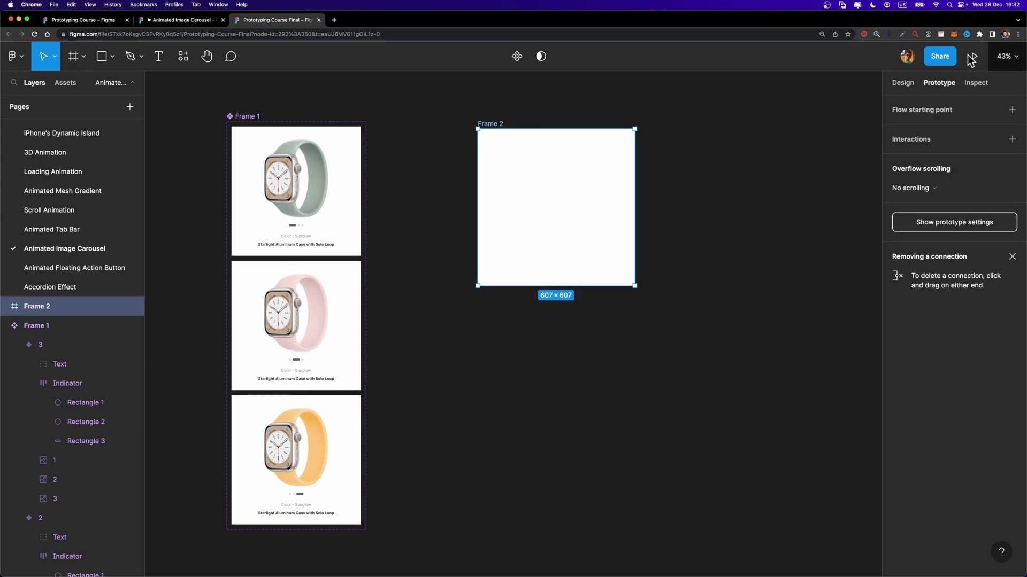
{"action": "left_click", "coordinate": [903, 83]}
{"action": "left_click", "coordinate": [915, 172]}
{"action": "type", "text": "500"}
{"action": "key", "text": "Return"}
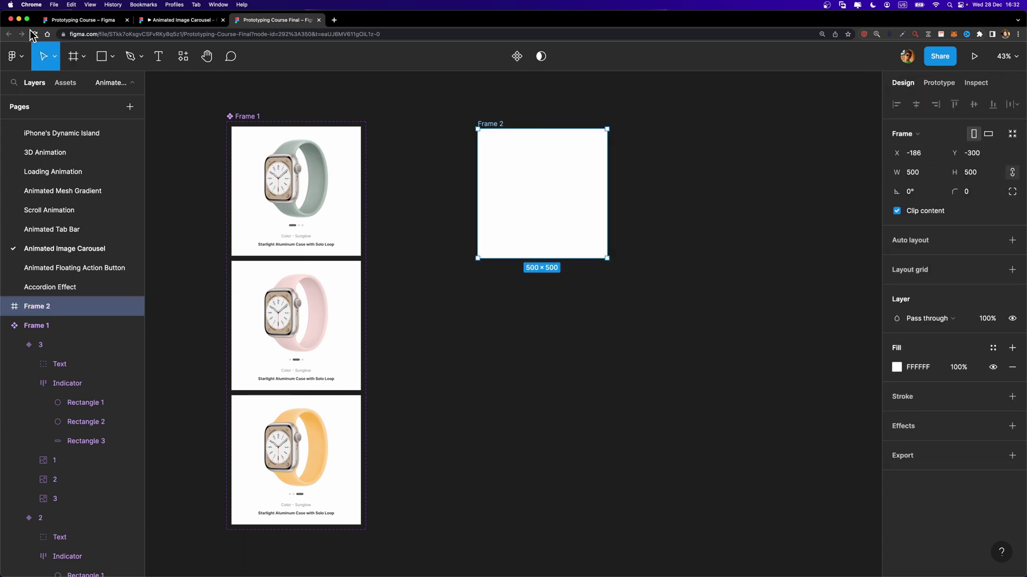
{"action": "left_click", "coordinate": [66, 84]}
{"action": "left_click", "coordinate": [9, 295]}
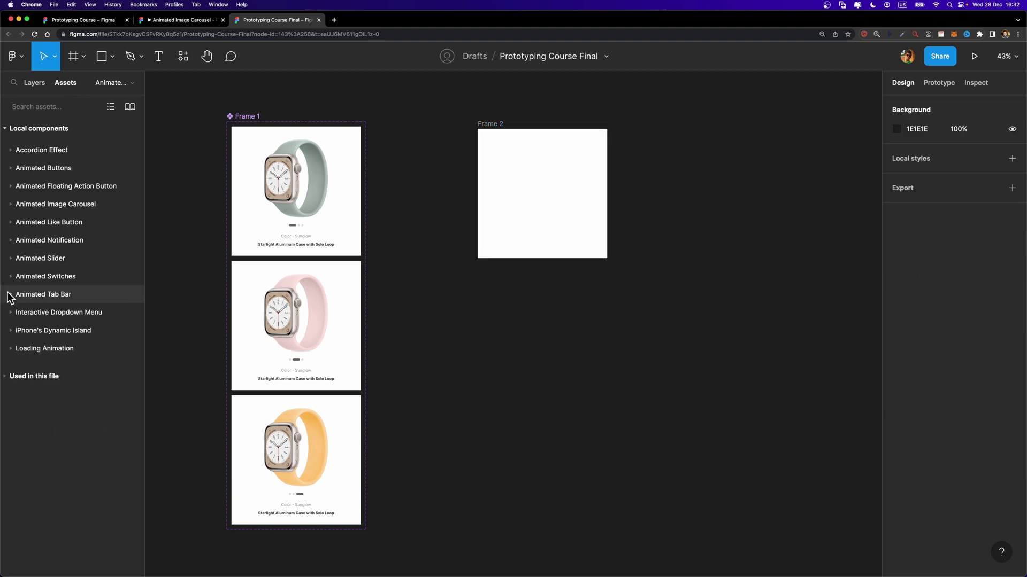
Drop an Animated Image Carousel instance into Frame 2 and centre it horizontally.
{"action": "left_click", "coordinate": [11, 204]}
{"action": "left_click_drag", "start_coordinate": [35, 253], "coordinate": [530, 206]}
{"action": "left_click", "coordinate": [916, 104]}
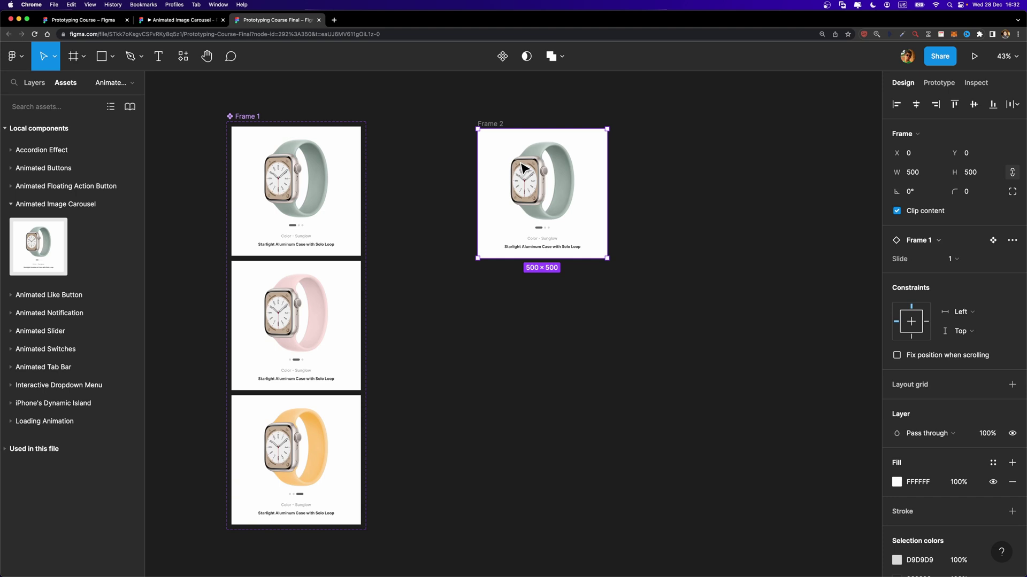
Move Frame 2 left beside the slides and start the prototype preview.
{"action": "left_click", "coordinate": [489, 124]}
{"action": "left_click_drag", "start_coordinate": [483, 131], "coordinate": [405, 132]}
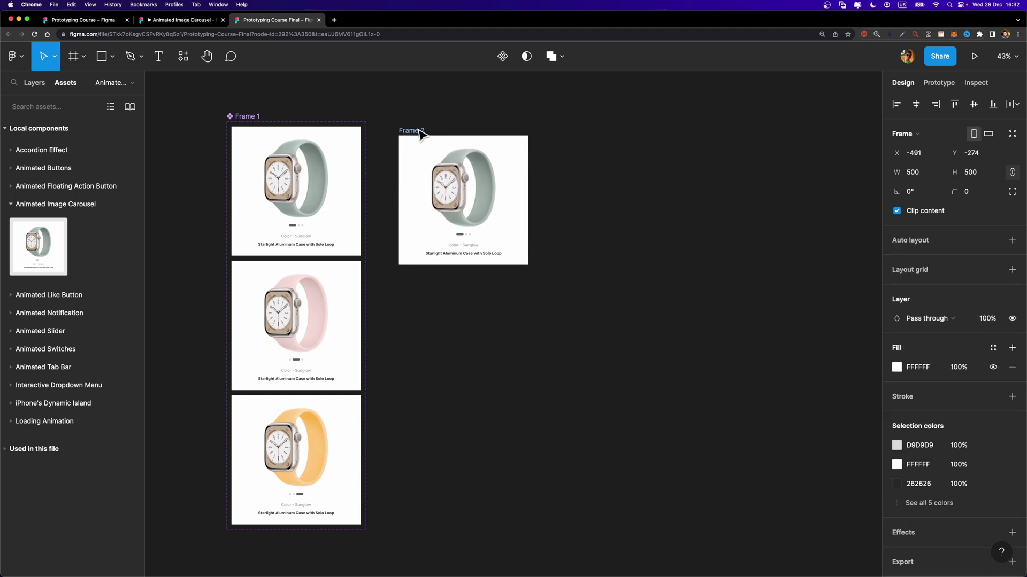
{"action": "left_click", "coordinate": [965, 58]}
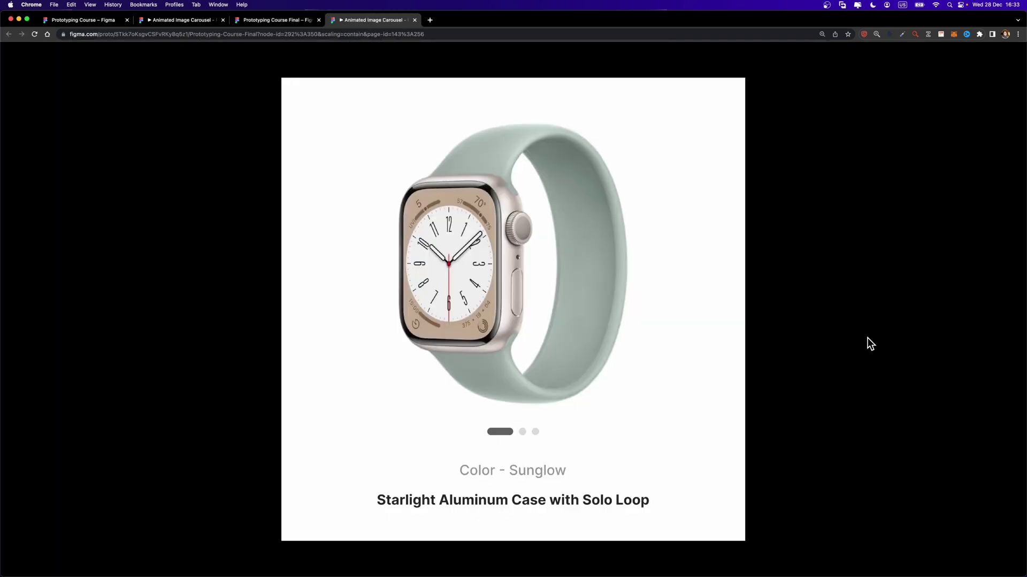
Drag the preview carousel through the green, pink and yellow watch slides, then return to the editor.
{"action": "left_click_drag", "start_coordinate": [612, 291], "coordinate": [350, 297]}
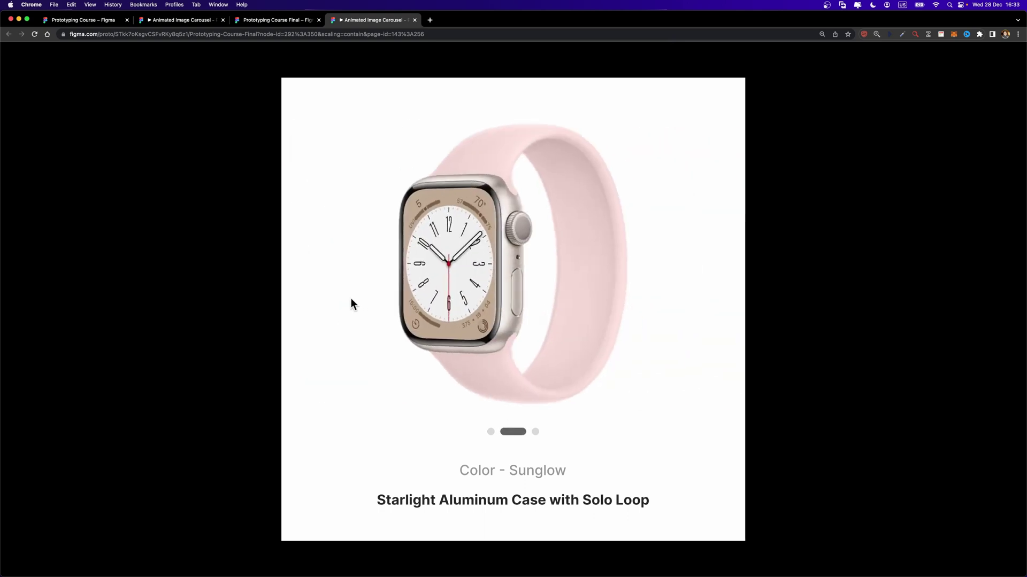
{"action": "left_click_drag", "start_coordinate": [449, 297], "coordinate": [777, 303]}
{"action": "left_click_drag", "start_coordinate": [646, 284], "coordinate": [339, 297]}
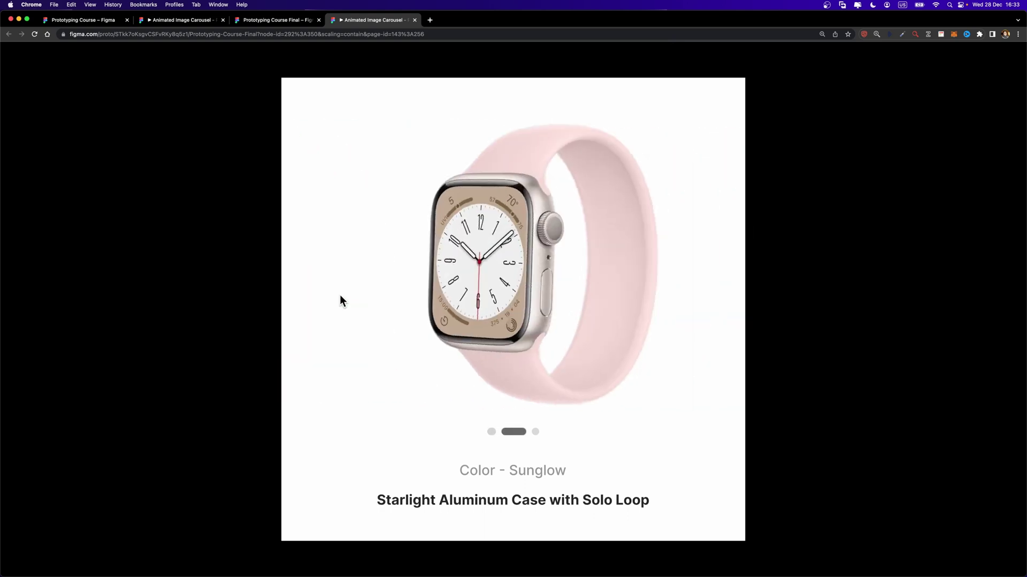
{"action": "left_click_drag", "start_coordinate": [603, 275], "coordinate": [704, 306]}
{"action": "left_click_drag", "start_coordinate": [502, 325], "coordinate": [734, 314]}
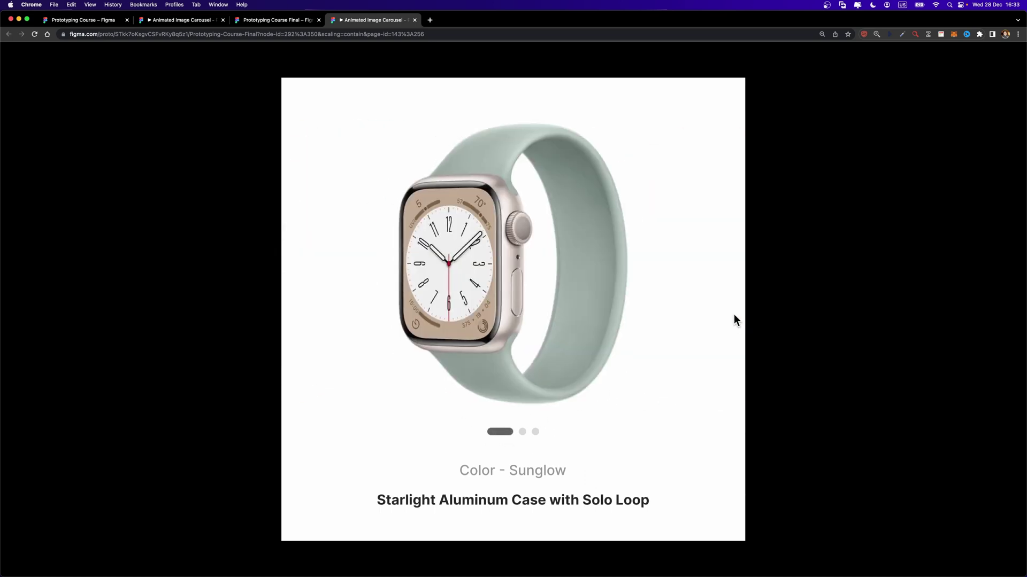
{"action": "left_click_drag", "start_coordinate": [521, 284], "coordinate": [569, 317]}
{"action": "left_click_drag", "start_coordinate": [652, 322], "coordinate": [339, 334]}
{"action": "left_click_drag", "start_coordinate": [552, 308], "coordinate": [363, 326]}
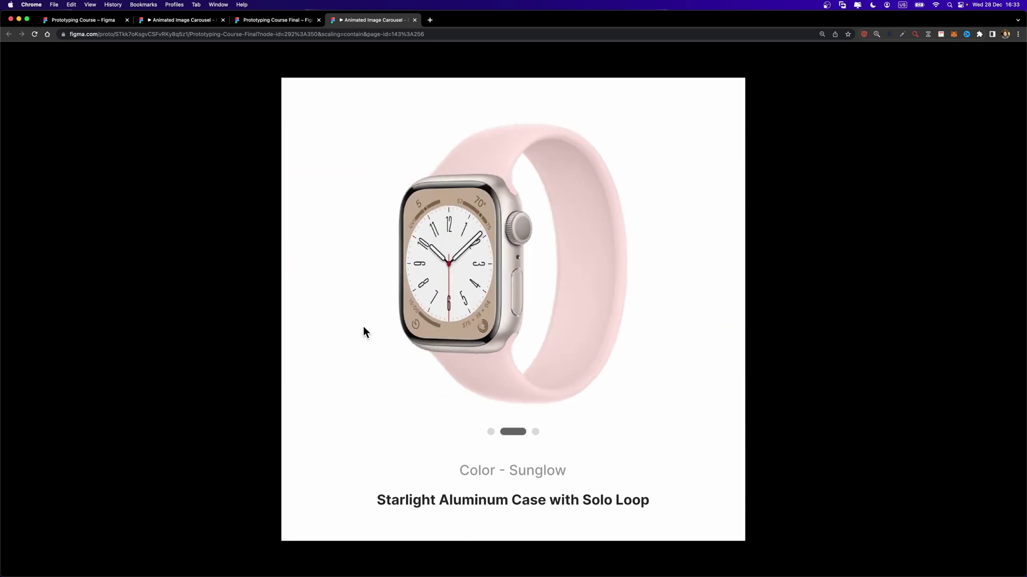
{"action": "left_click_drag", "start_coordinate": [591, 297], "coordinate": [149, 338]}
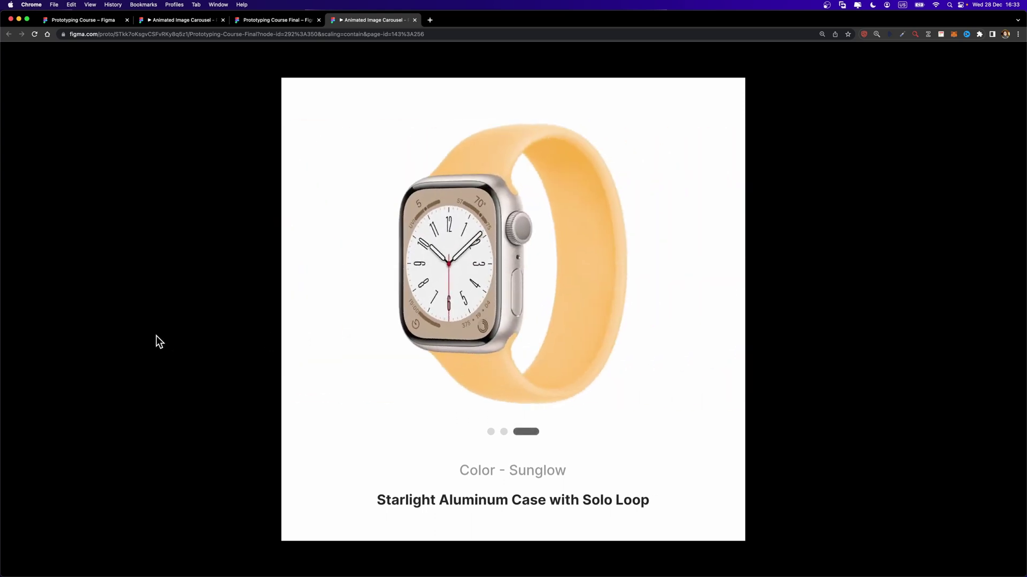
{"action": "key", "text": "super+alt+Left"}
Create an iPhone 14 frame and position it beside Frame 2.
{"action": "key", "text": "f"}
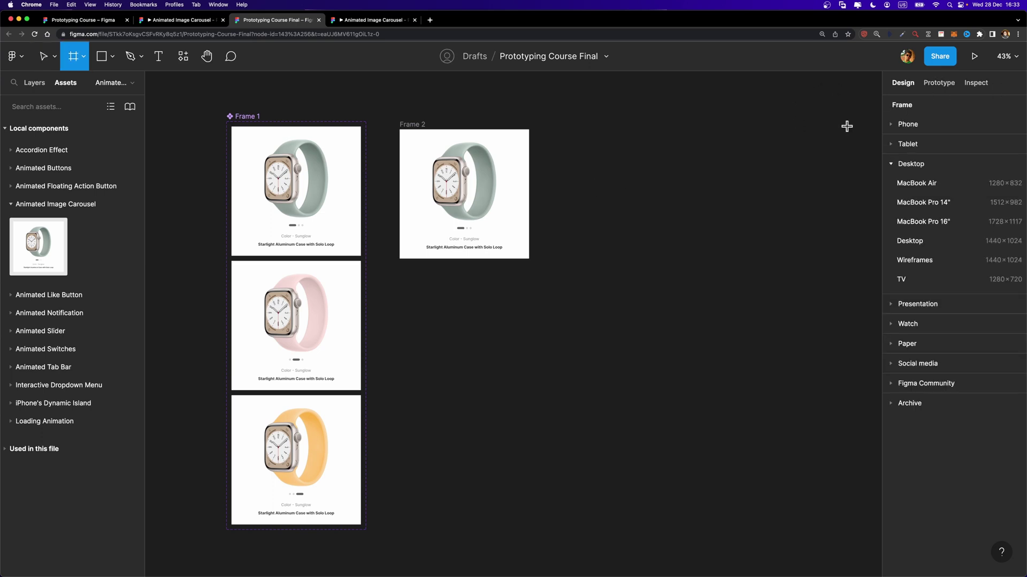
{"action": "left_click", "coordinate": [893, 127]}
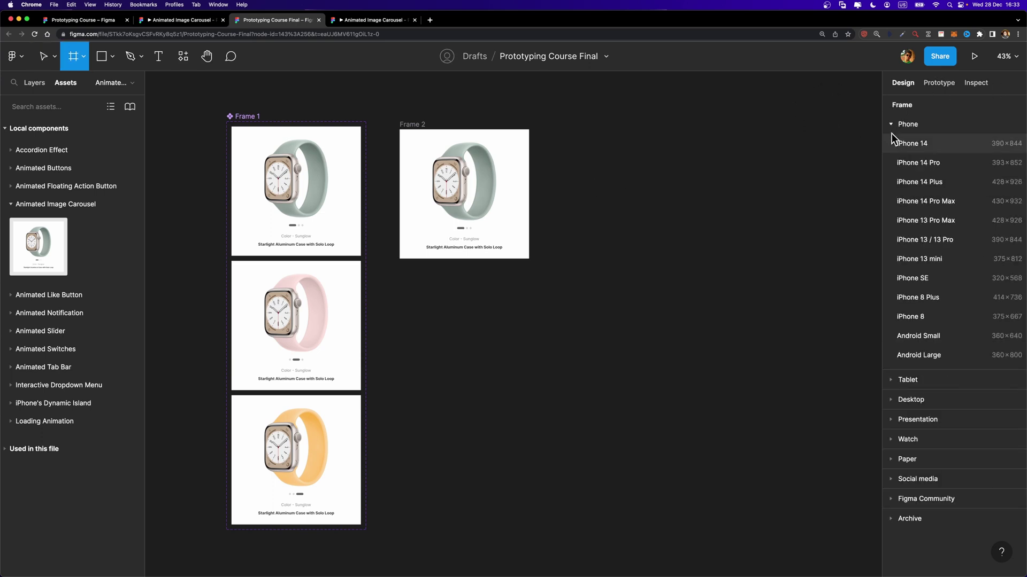
{"action": "left_click", "coordinate": [920, 149]}
{"action": "left_click_drag", "start_coordinate": [573, 214], "coordinate": [600, 129]}
Place the carousel in the iPhone frame, scale it to the phone width, and preview it.
{"action": "left_click_drag", "start_coordinate": [39, 237], "coordinate": [636, 186]}
{"action": "key", "text": "k"}
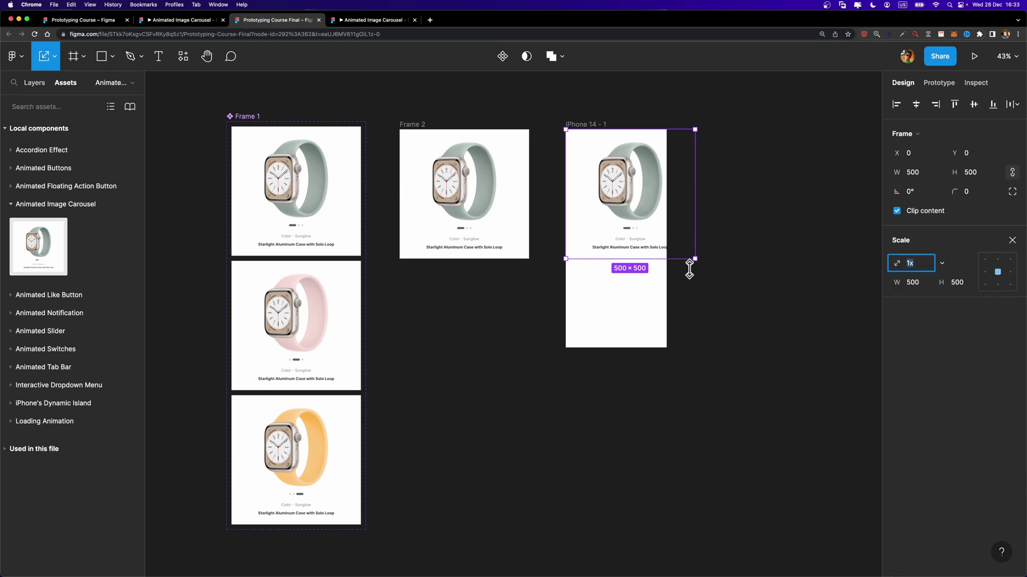
{"action": "left_click_drag", "start_coordinate": [695, 258], "coordinate": [666, 233]}
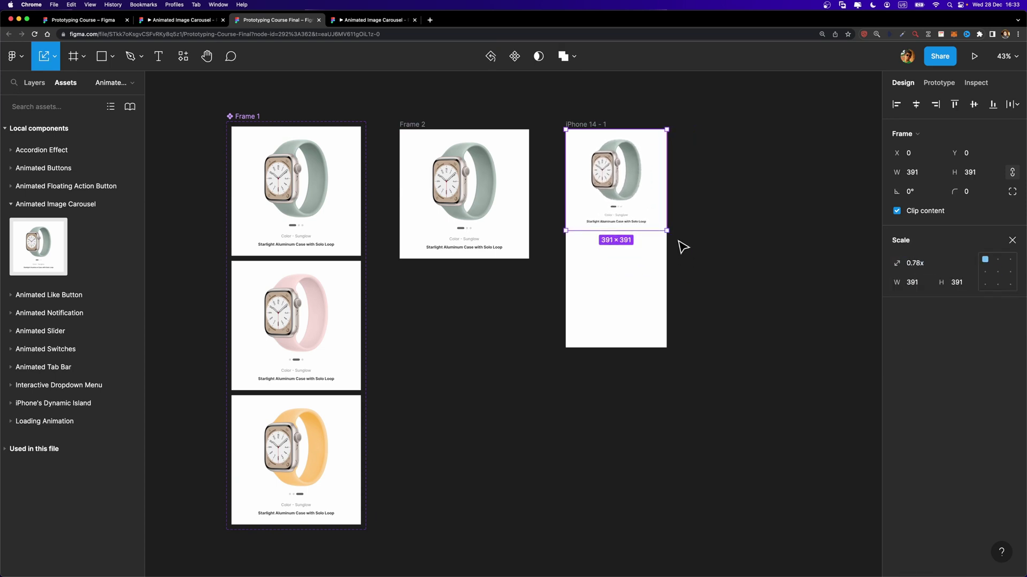
{"action": "left_click", "coordinate": [575, 125]}
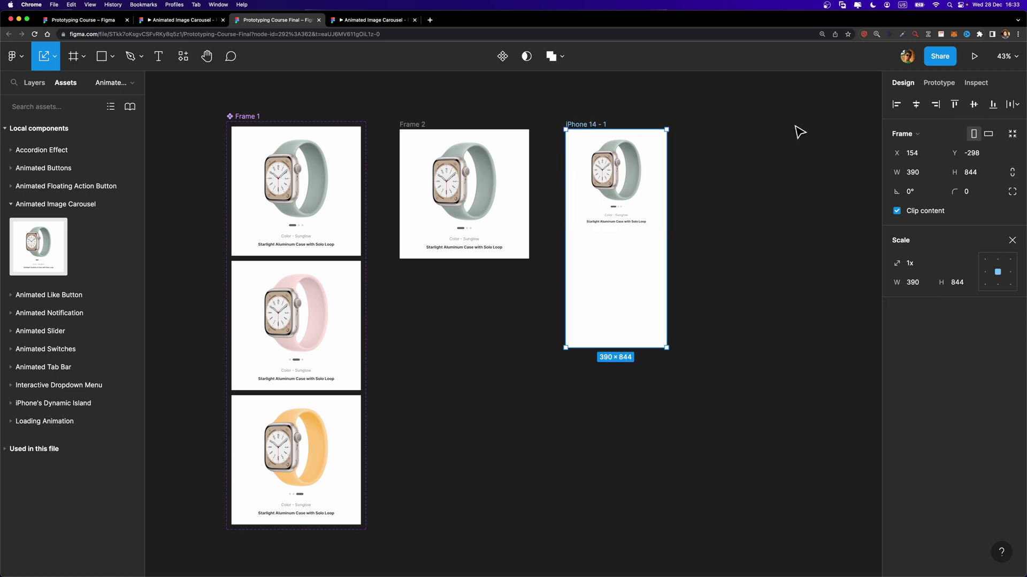
{"action": "left_click", "coordinate": [973, 57]}
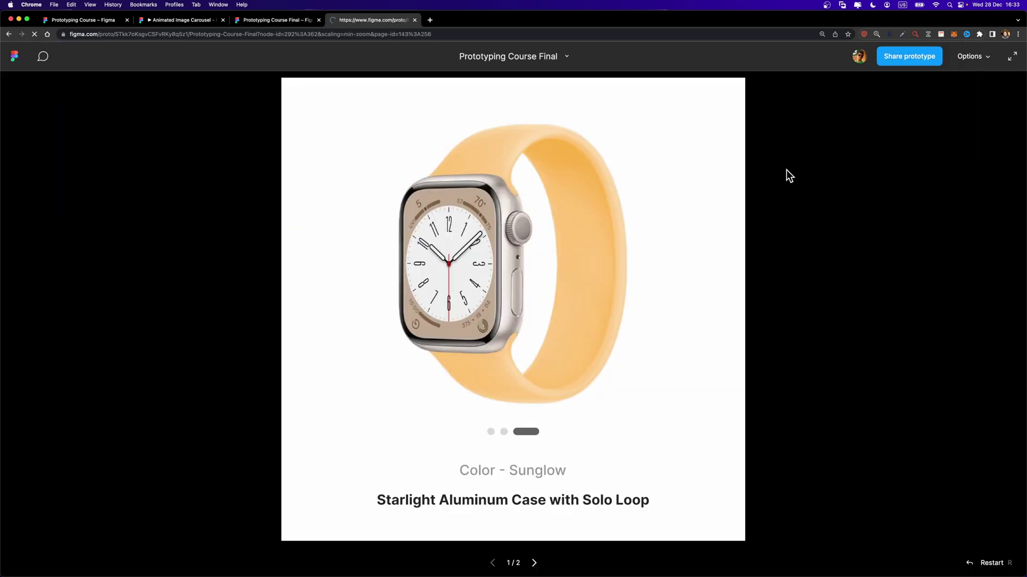